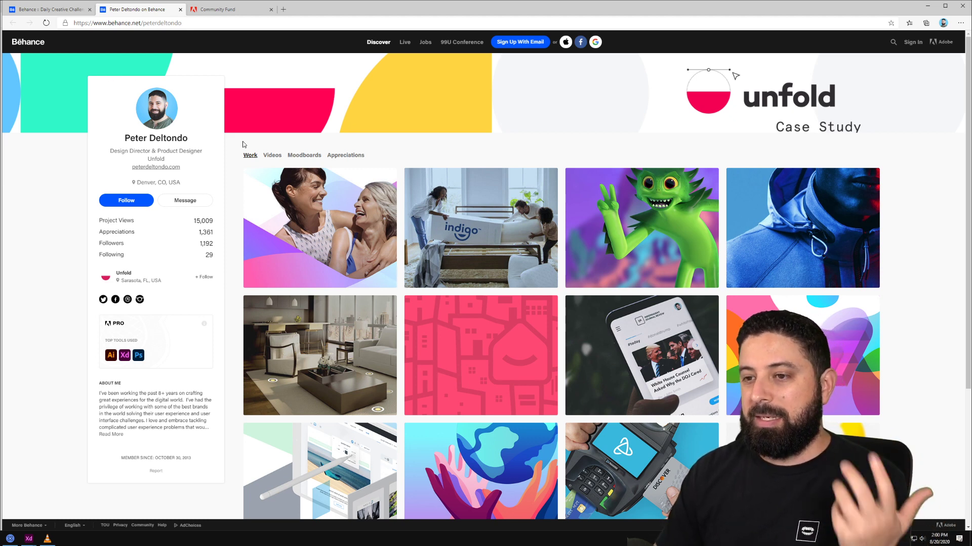
# Look through the Behance profile's videos and the Daily Creative Challenge page's list of challenges.
pyautogui.click(275, 160)
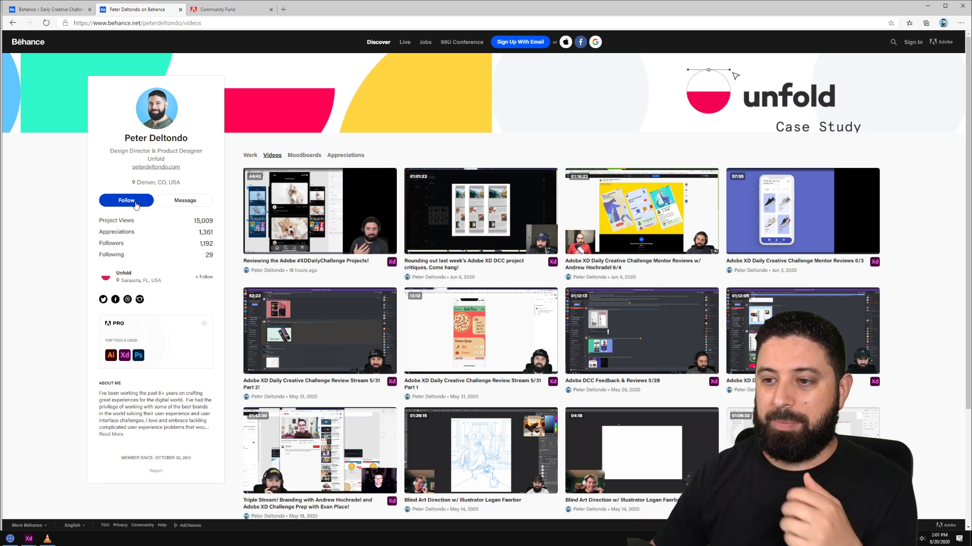
pyautogui.click(55, 10)
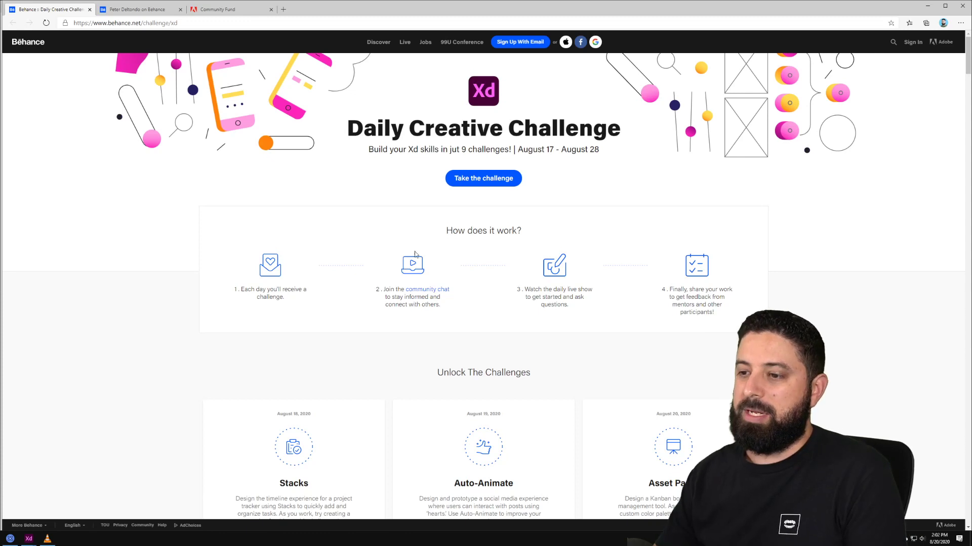
pyautogui.scroll(-3, 423, 281)
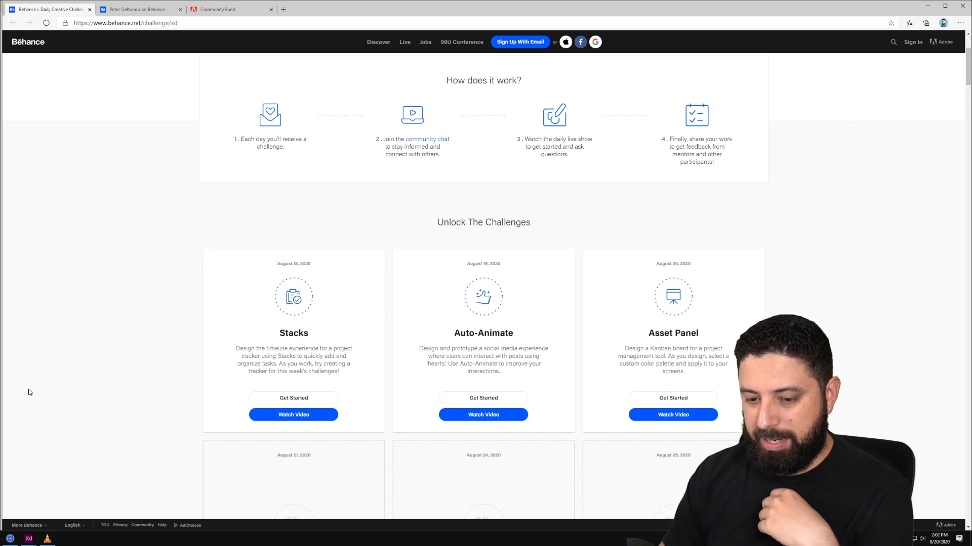
# Switch to Discord and read the recent feedback messages in the current-challenge channel.
pyautogui.hotkey('alt', 'Tab')
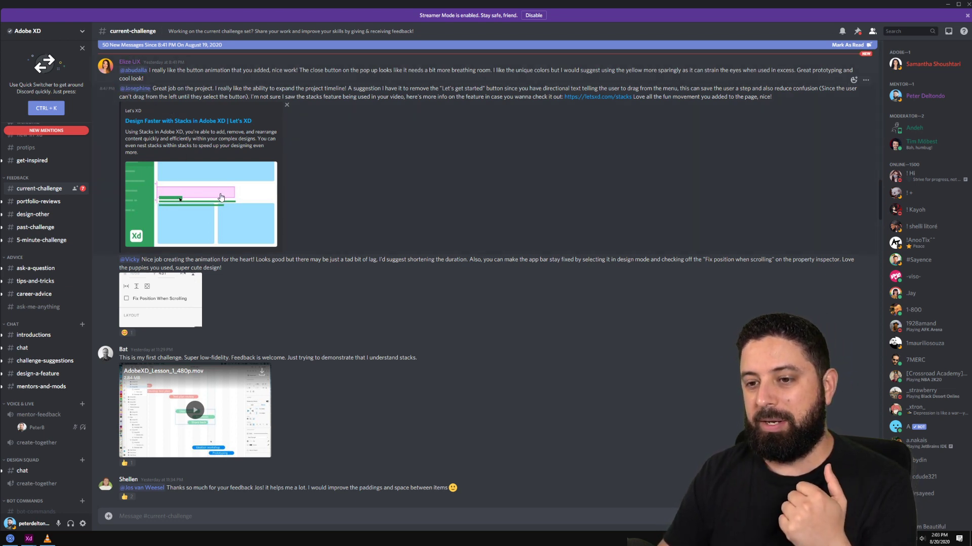
pyautogui.scroll(-3, 220, 198)
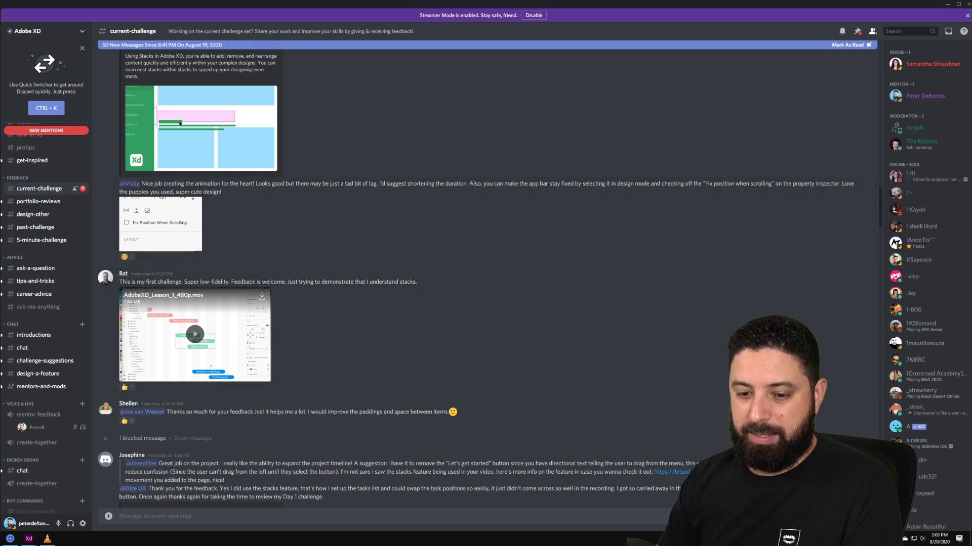
# Switch to Adobe XD and read the prompt and scoring checklist on the Day artboard.
pyautogui.moveTo(51, 540)
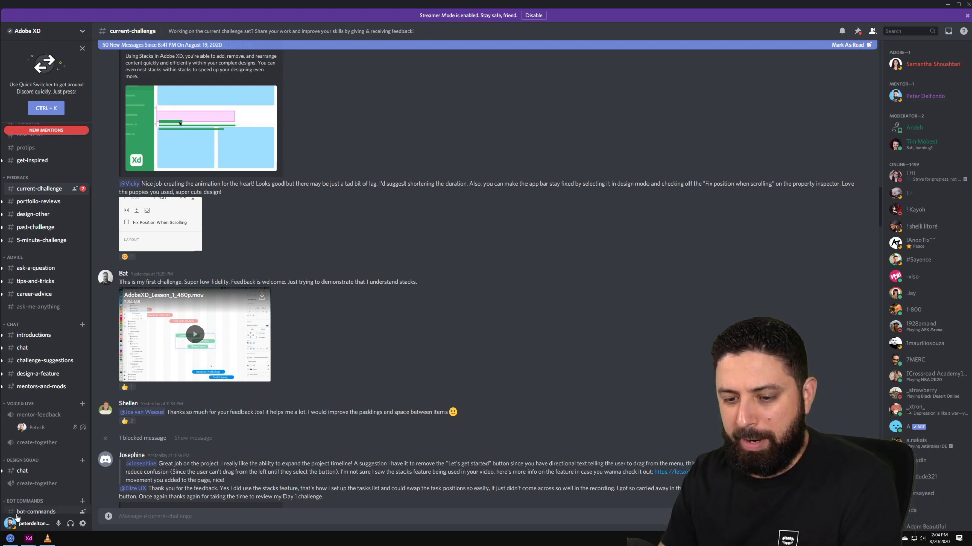
pyautogui.click(29, 539)
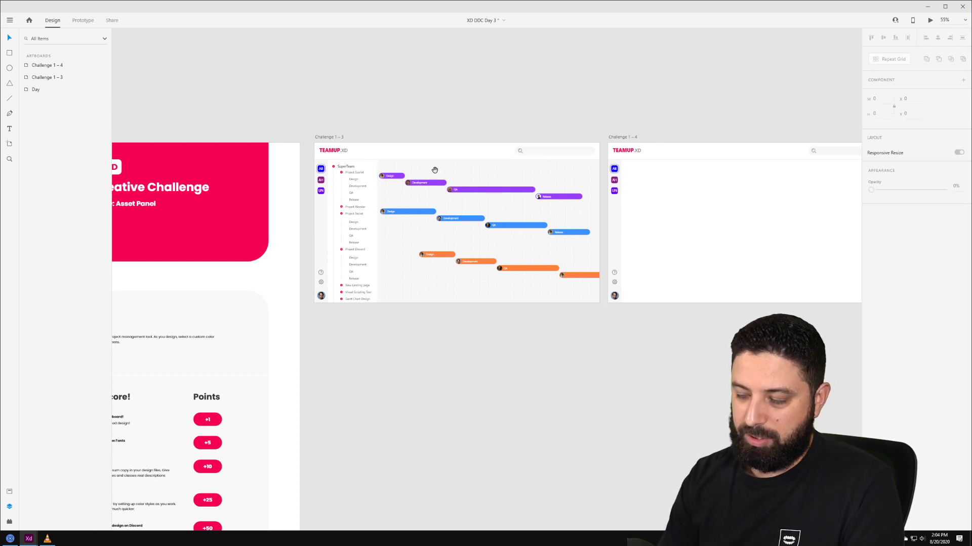
pyautogui.moveTo(268, 127); pyautogui.dragTo(510, 79)
pyautogui.scroll(1, 425, 171)
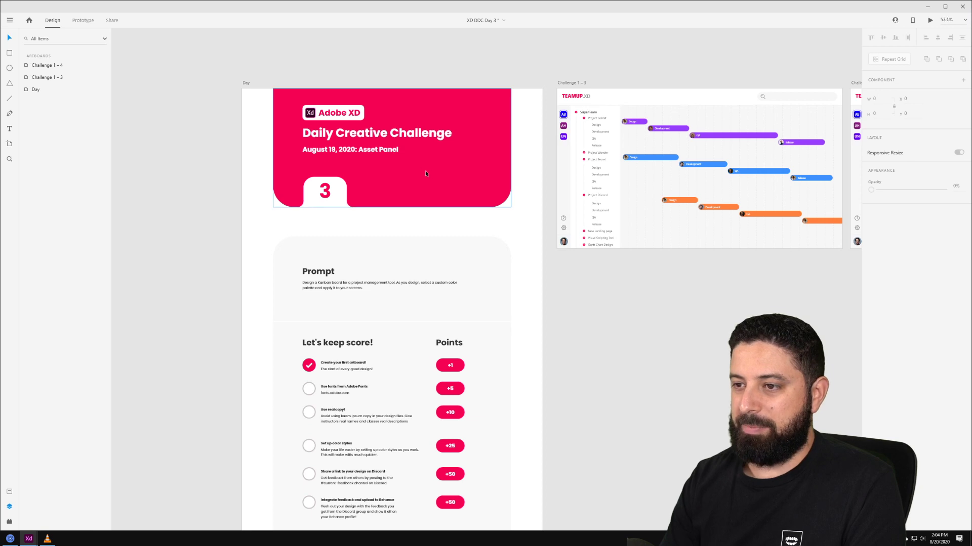
pyautogui.scroll(1, 339, 182)
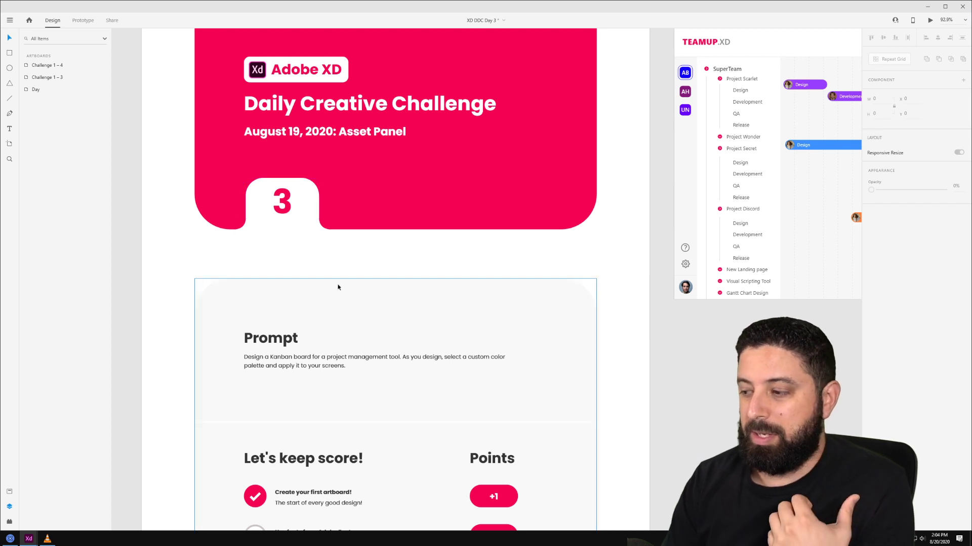
pyautogui.scroll(-1, 339, 286)
pyautogui.scroll(-3, 338, 287)
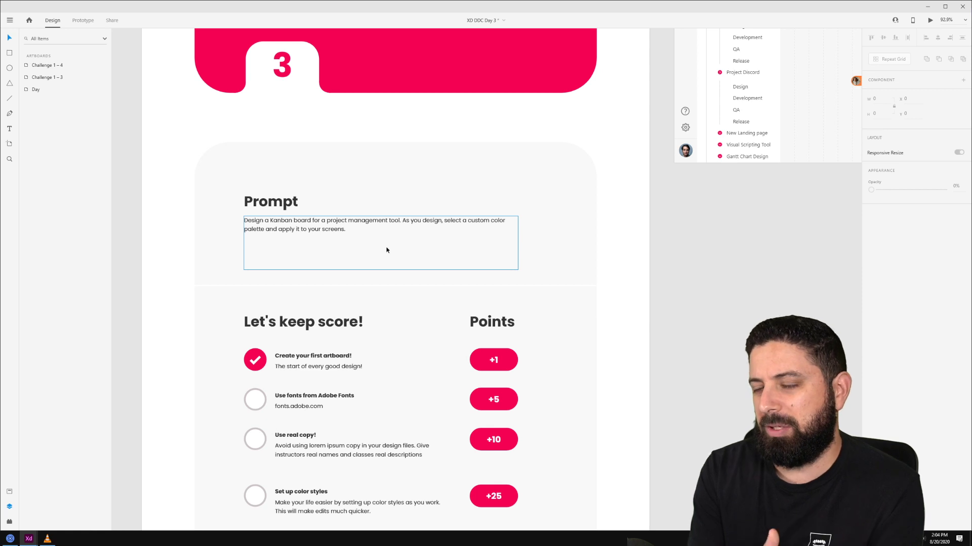
pyautogui.scroll(-5, 384, 263)
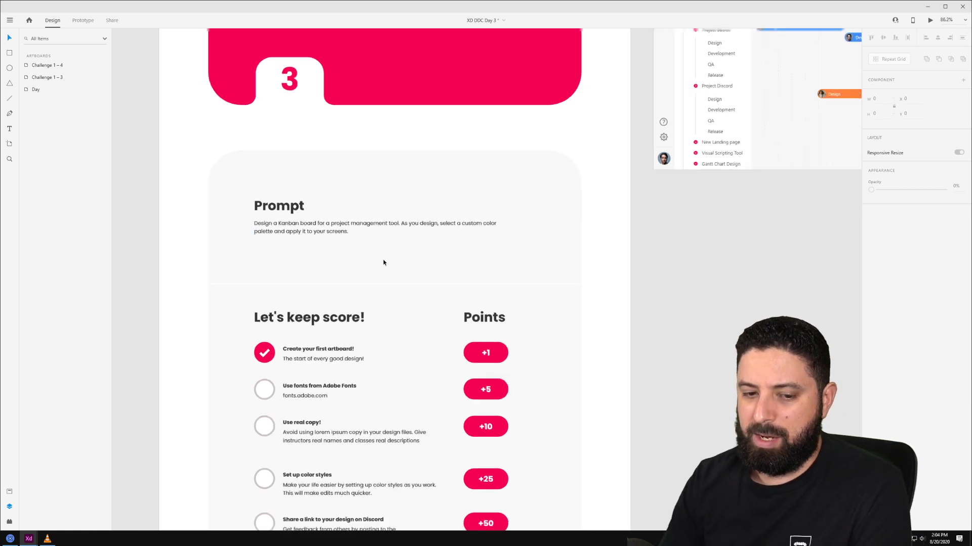
pyautogui.moveTo(471, 384); pyautogui.dragTo(462, 206)
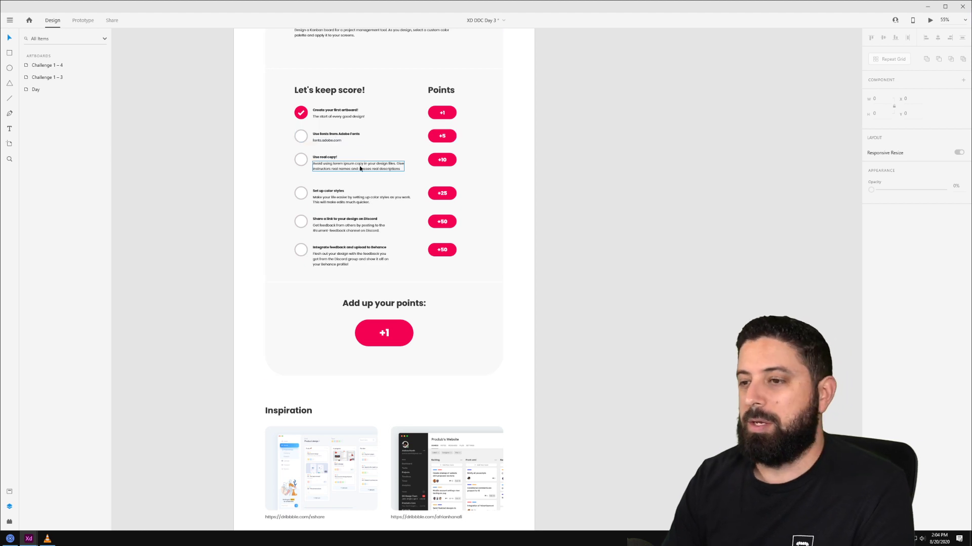
pyautogui.scroll(-5, 425, 227)
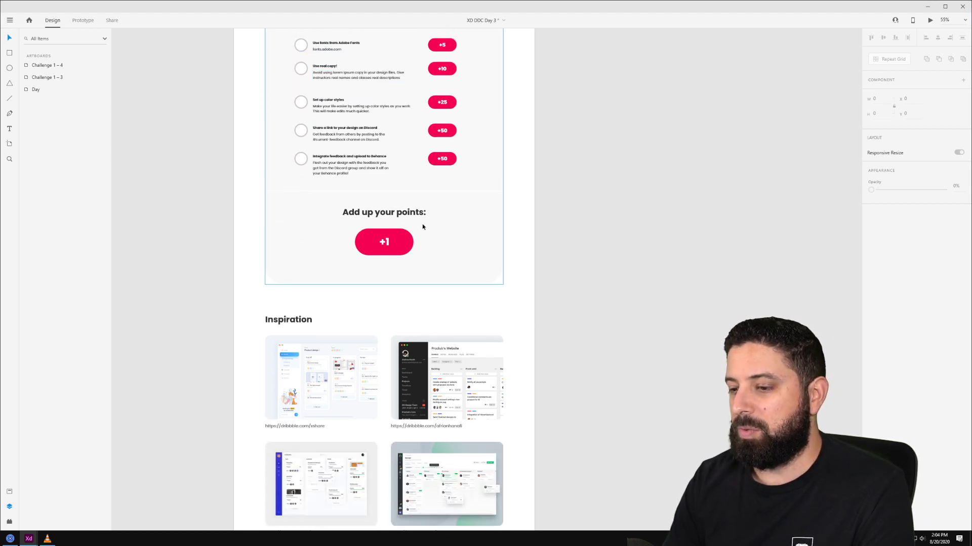
# Examine the four Kanban board references in the Day artboard's Inspiration section at close range.
pyautogui.keyDown('ctrl'); pyautogui.scroll(3, 399, 243); pyautogui.keyUp('ctrl')
pyautogui.keyDown('ctrl'); pyautogui.scroll(2, 398, 243); pyautogui.keyUp('ctrl')
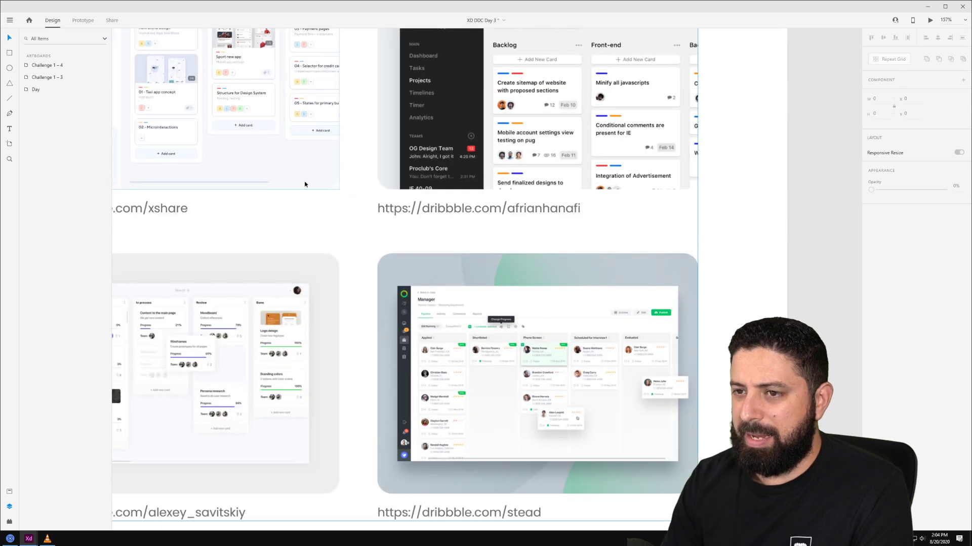
pyautogui.moveTo(277, 158); pyautogui.dragTo(411, 261)
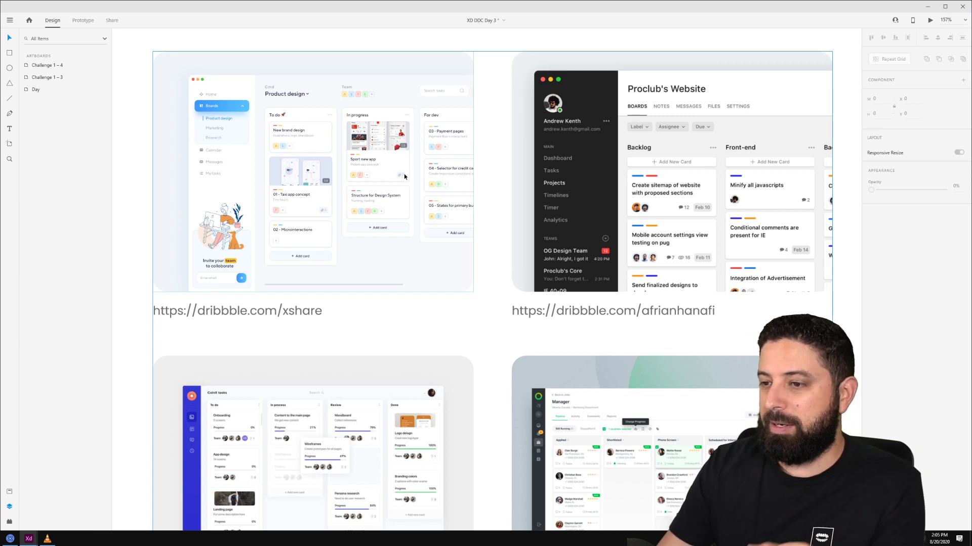
pyautogui.scroll(-3, 360, 293)
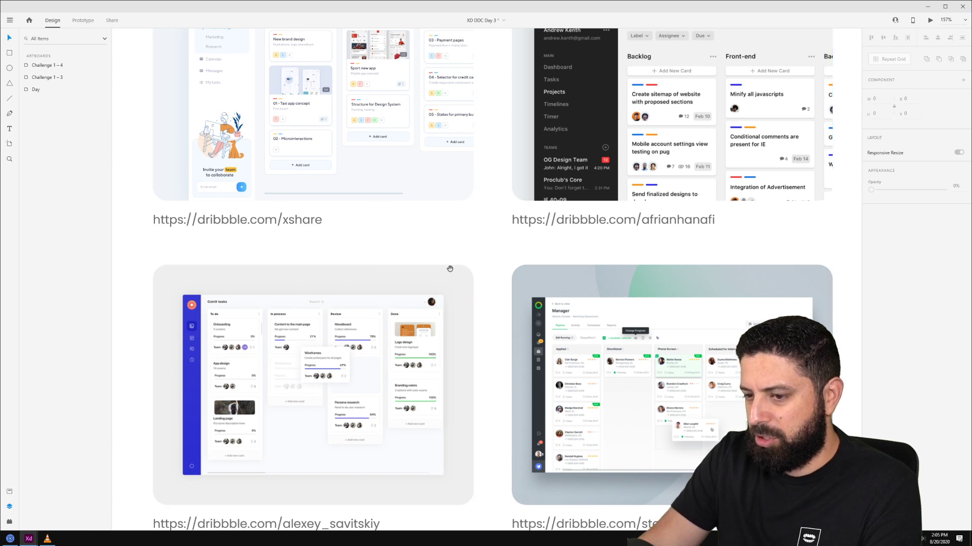
pyautogui.scroll(-3, 455, 213)
pyautogui.scroll(5, 261, 249)
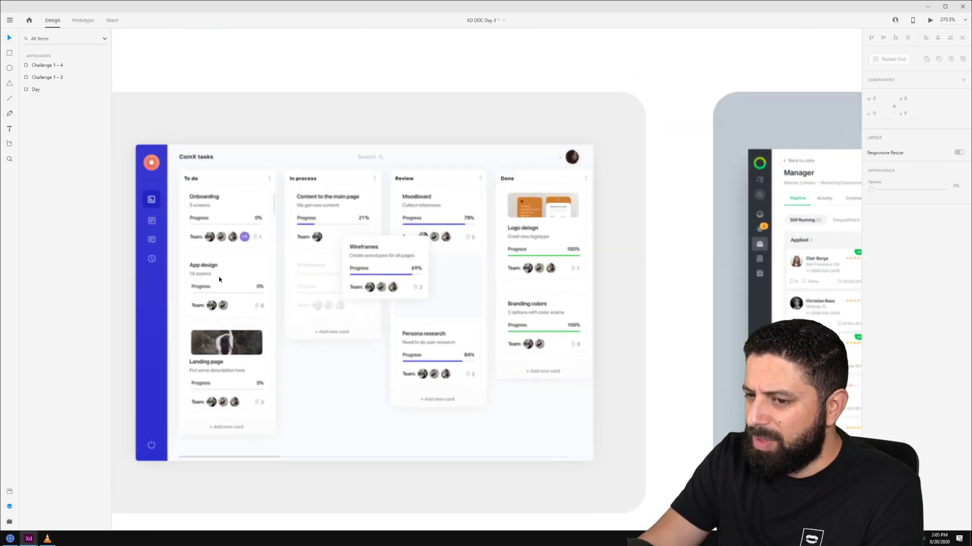
pyautogui.scroll(-5, 274, 188)
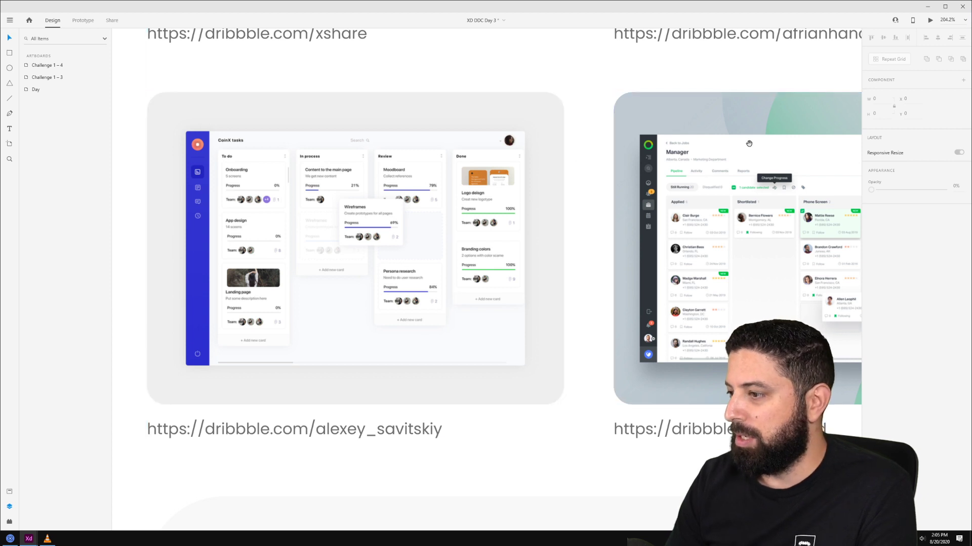
pyautogui.moveTo(746, 144); pyautogui.dragTo(405, 160)
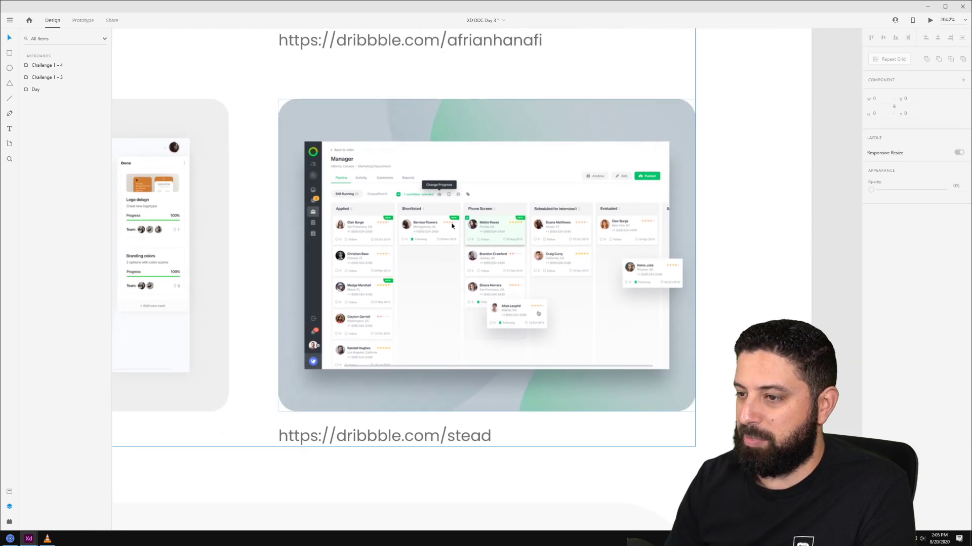
pyautogui.scroll(-3, 418, 210)
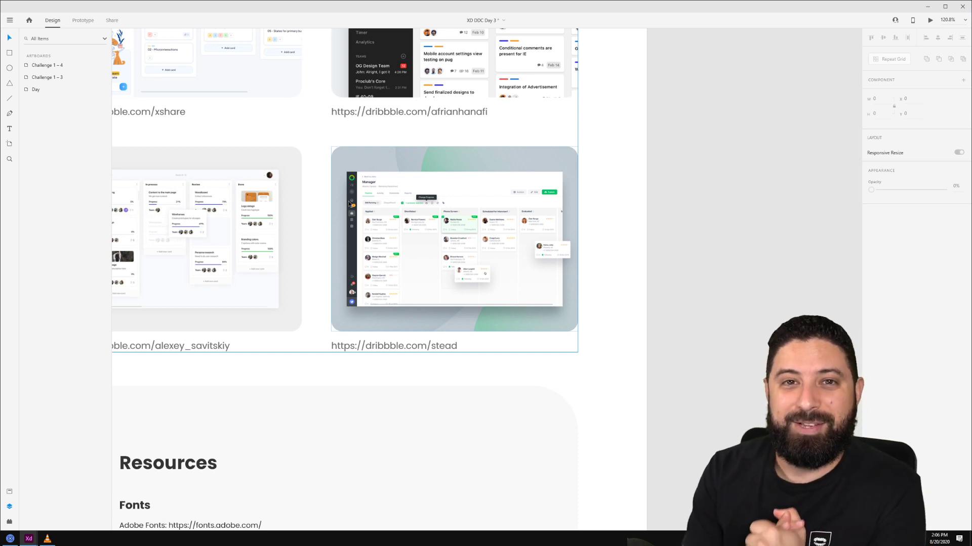
pyautogui.scroll(-3, 365, 205)
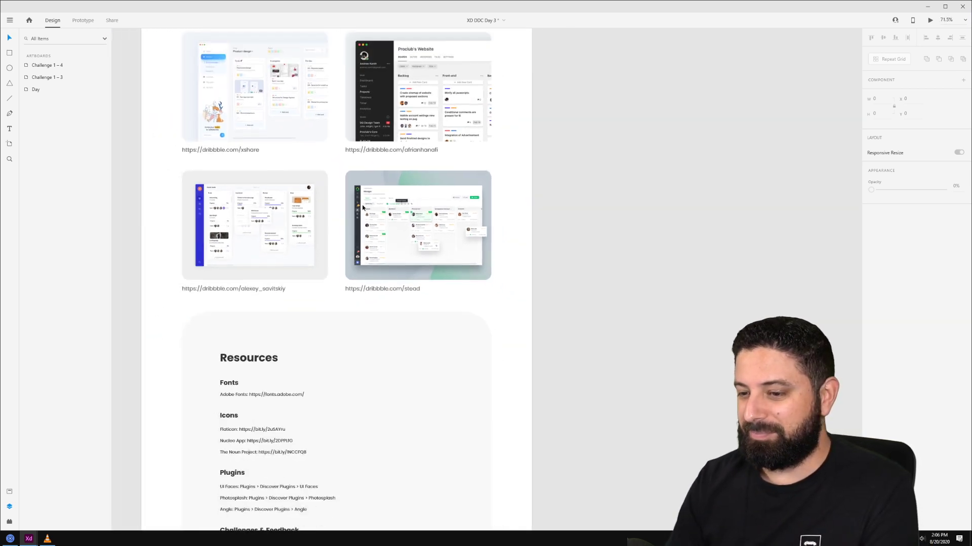
# Review the project timeline on the Challenge 1 – 3 artboard and the neighbouring Challenge 1 – 4 artboard.
pyautogui.moveTo(590, 108); pyautogui.dragTo(422, 369)
pyautogui.moveTo(561, 116); pyautogui.dragTo(420, 383)
pyautogui.moveTo(469, 176); pyautogui.dragTo(478, 379)
pyautogui.moveTo(472, 117); pyautogui.dragTo(468, 238)
pyautogui.scroll(2, 464, 252)
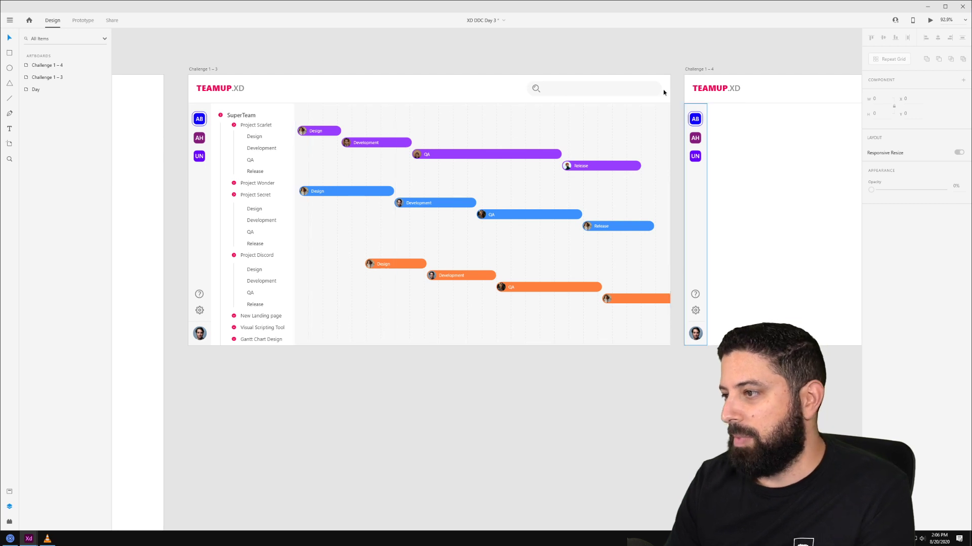
pyautogui.hscroll(3, 650, 116)
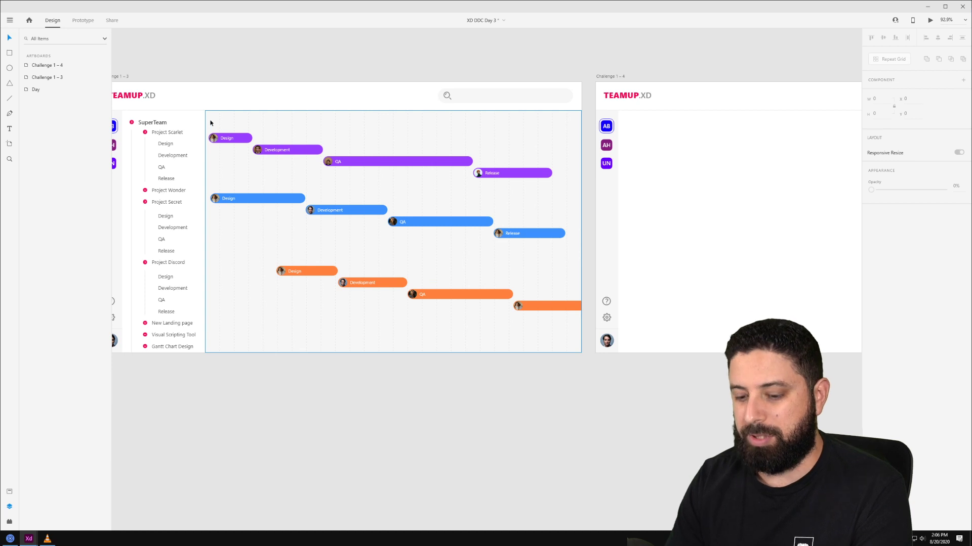
pyautogui.press('r')
pyautogui.moveTo(206, 110); pyautogui.dragTo(582, 125)
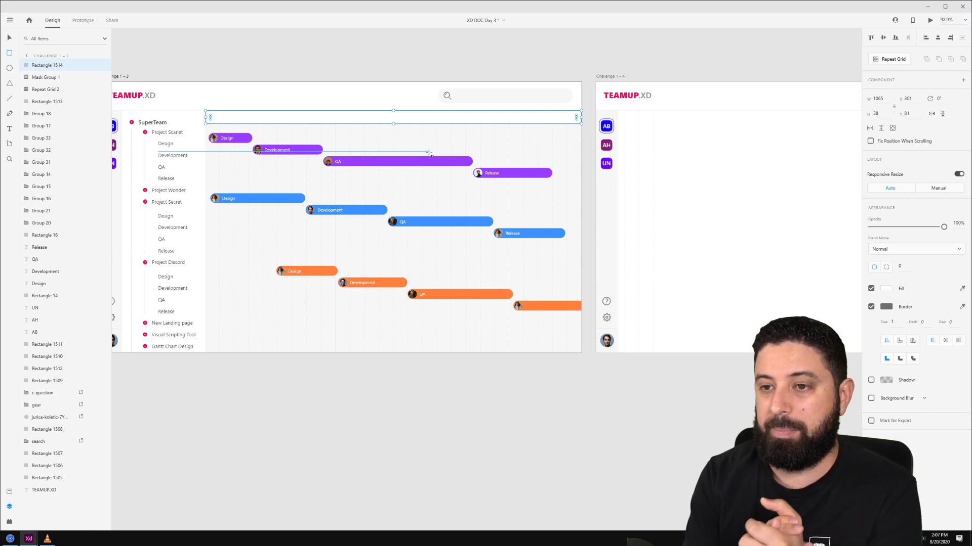
pyautogui.press('Delete')
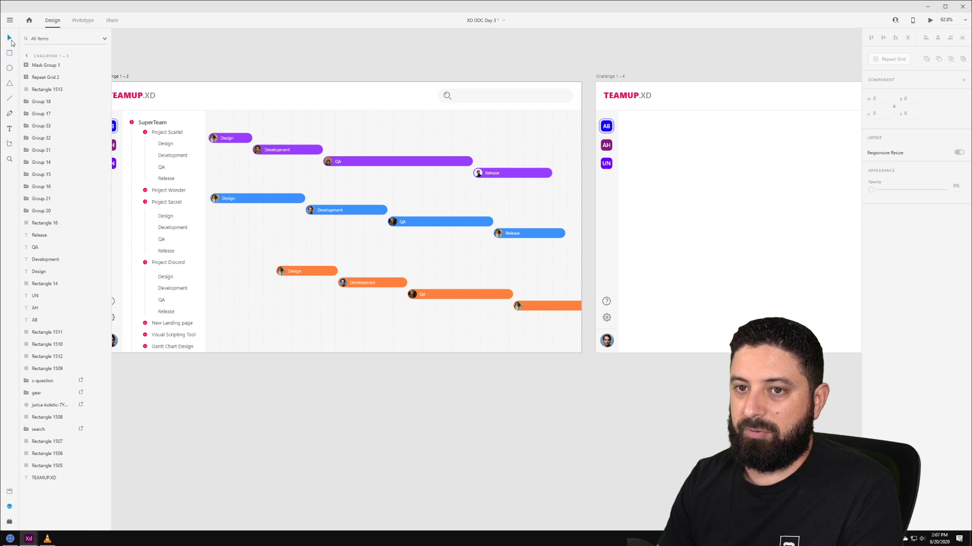
# Copy the first Kanban board image from the Day artboard's Inspiration section for use near the Challenge 1 – 4 artboard.
pyautogui.moveTo(656, 64); pyautogui.dragTo(265, 76)
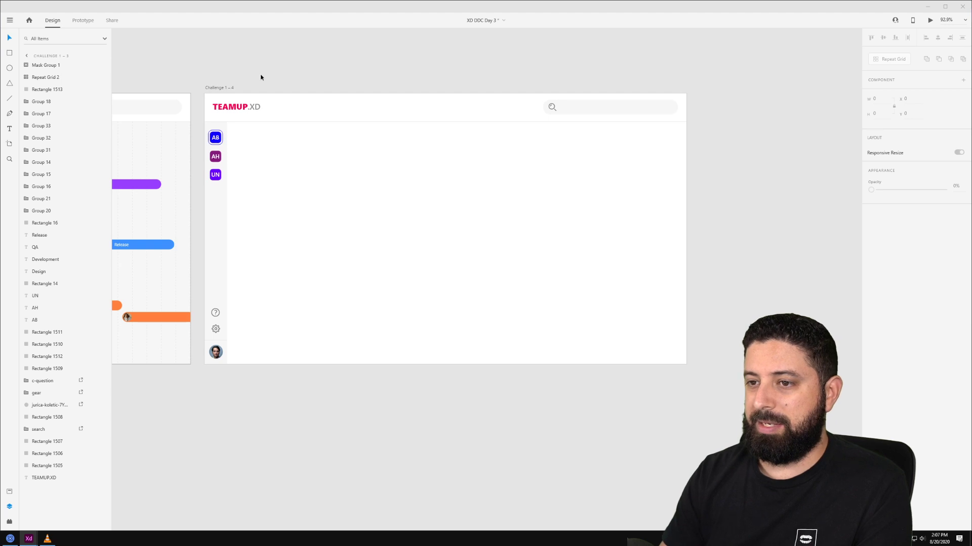
pyautogui.scroll(-5, 263, 67)
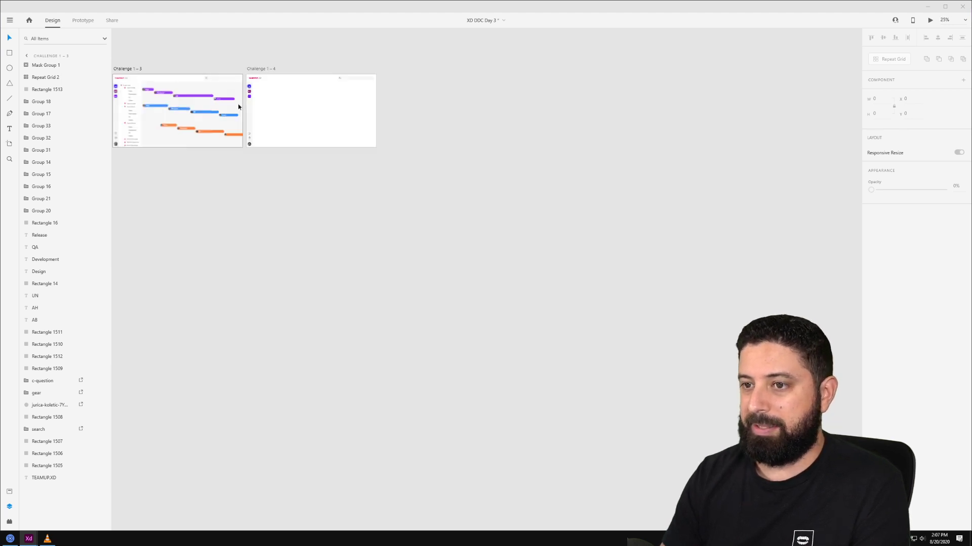
pyautogui.moveTo(208, 221); pyautogui.dragTo(590, 134)
pyautogui.moveTo(308, 219); pyautogui.dragTo(582, 182)
pyautogui.moveTo(391, 211); pyautogui.dragTo(429, 131)
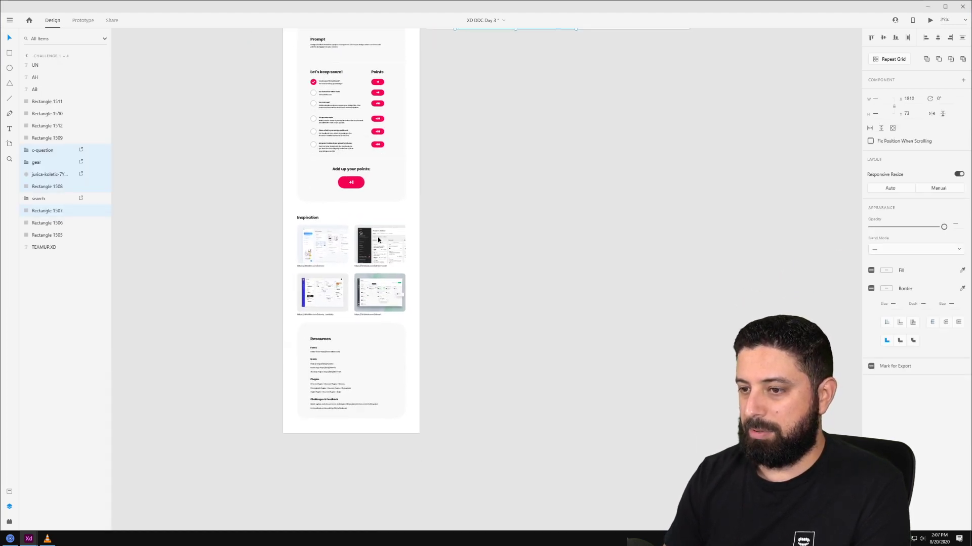
pyautogui.scroll(6, 365, 242)
pyautogui.doubleClick(243, 246)
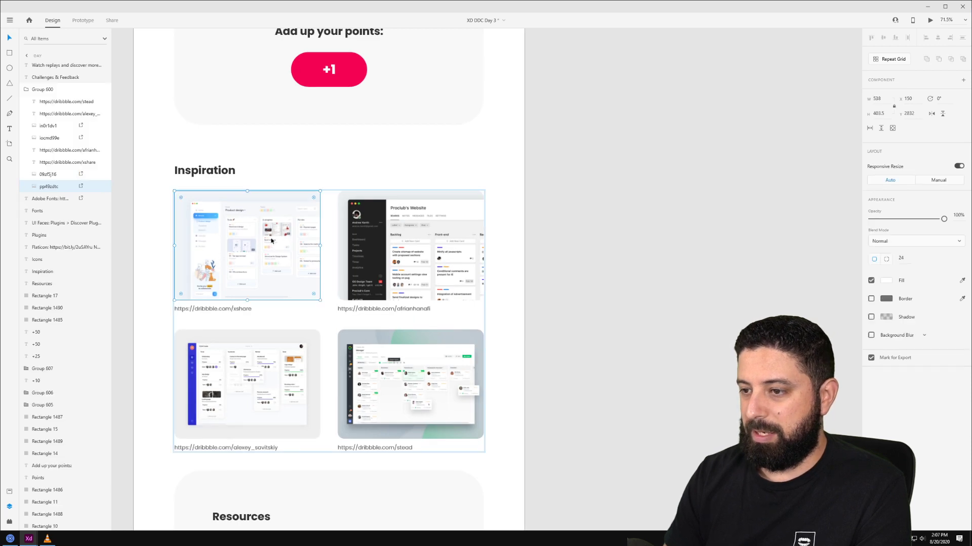
pyautogui.moveTo(625, 116); pyautogui.dragTo(452, 392)
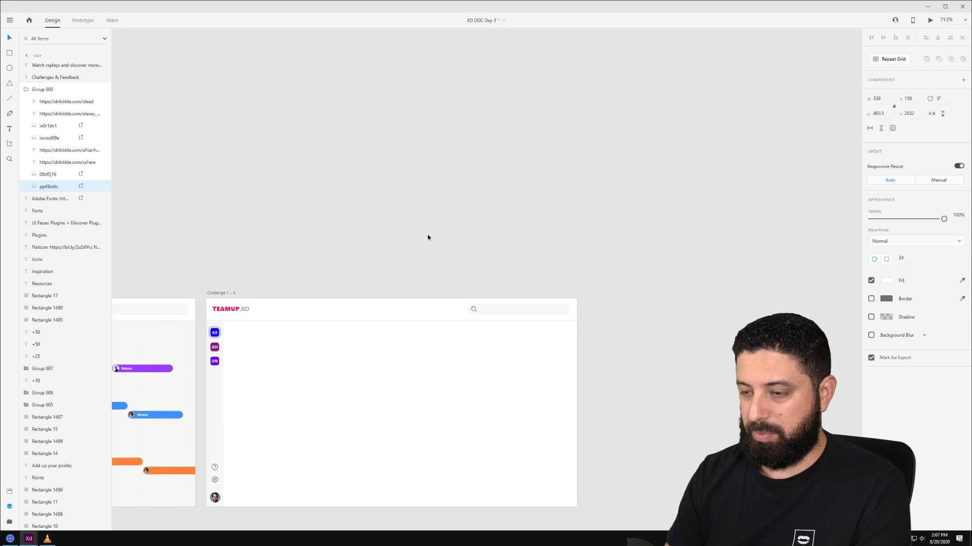
pyautogui.hotkey('ctrl', 'v')
pyautogui.moveTo(491, 280); pyautogui.dragTo(295, 231)
pyautogui.press('Delete')
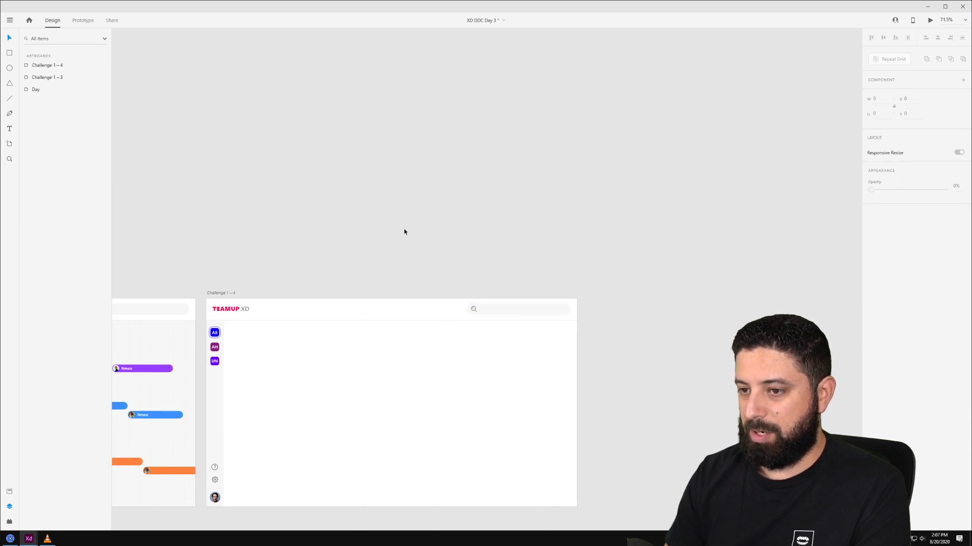
pyautogui.hotkey('ctrl', 'v')
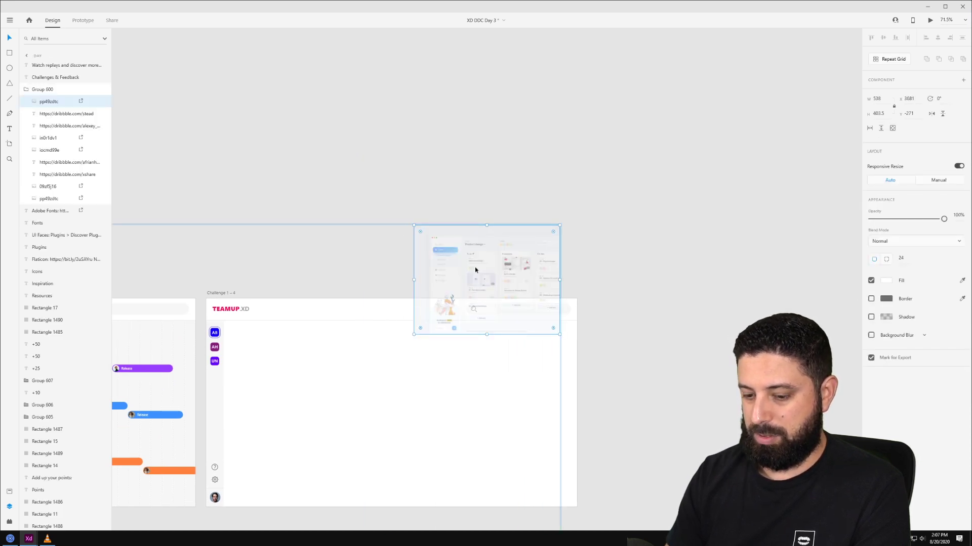
pyautogui.press('Delete')
# Paste the copied Kanban reference image onto the pasteboard and place it directly above the Challenge 1 – 4 artboard.
pyautogui.click(397, 198)
pyautogui.hotkey('ctrl', 'v')
pyautogui.moveTo(479, 269); pyautogui.dragTo(317, 223)
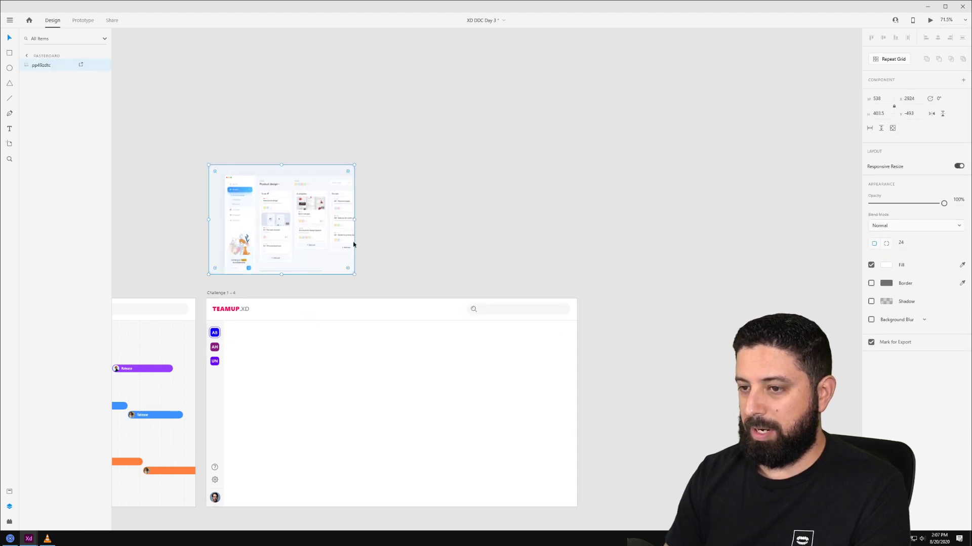
pyautogui.click(381, 274)
# Add a "To do" heading with a rocket emoji in the upper-left content area of the Challenge 1 – 4 artboard.
pyautogui.scroll(5, 321, 280)
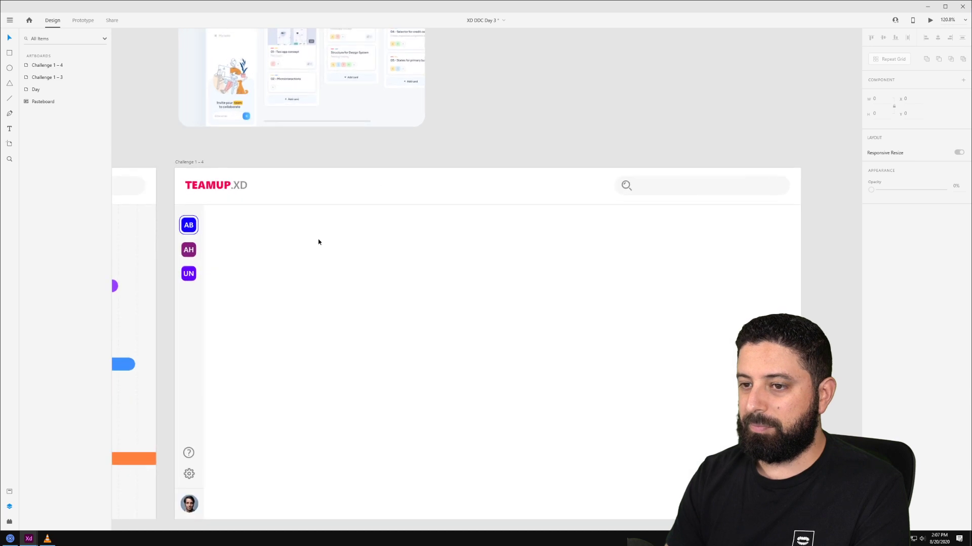
pyautogui.scroll(2, 272, 256)
pyautogui.click(232, 295)
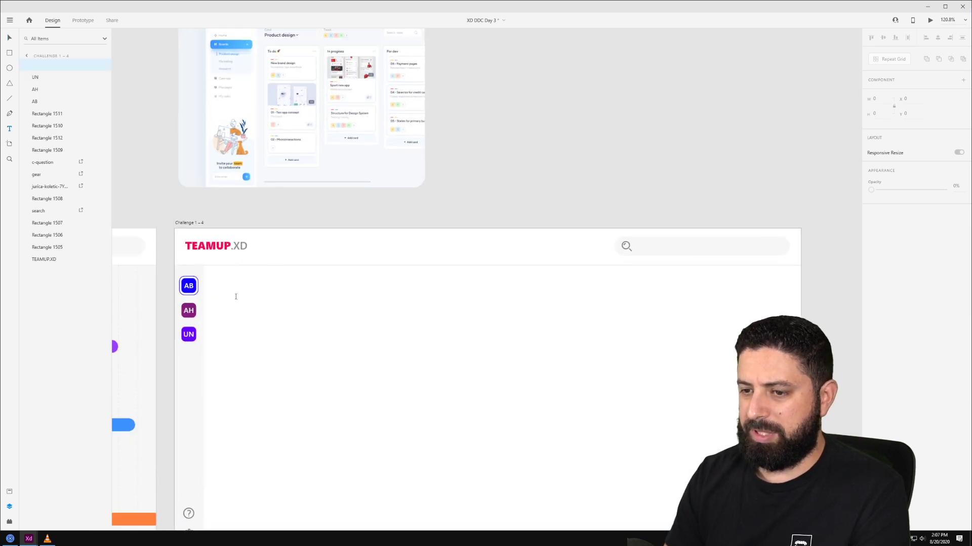
pyautogui.write('To')
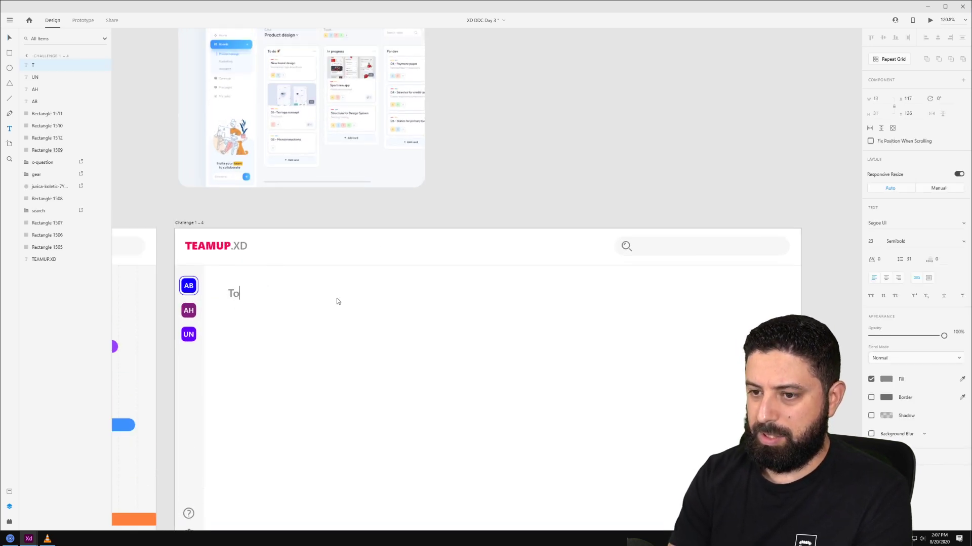
pyautogui.write(' do')
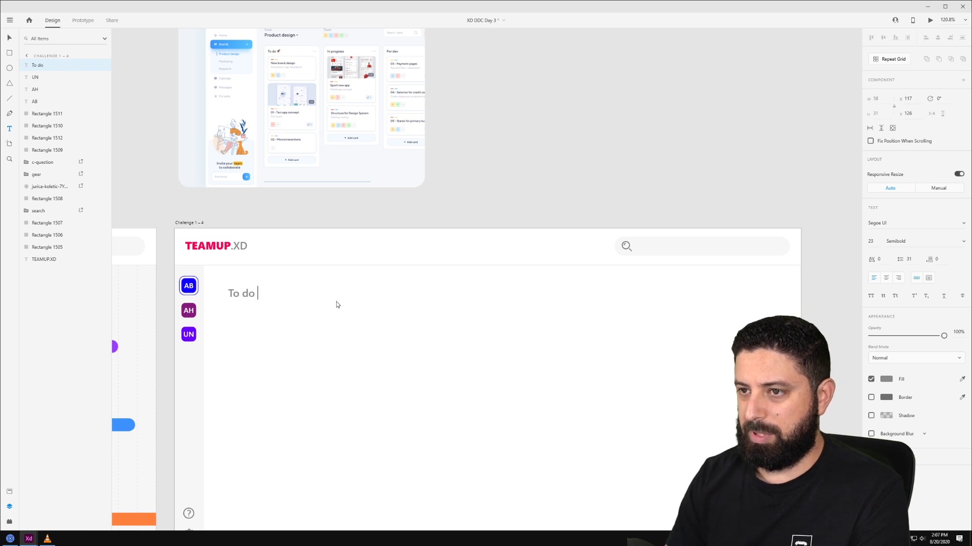
pyautogui.press('super+period')
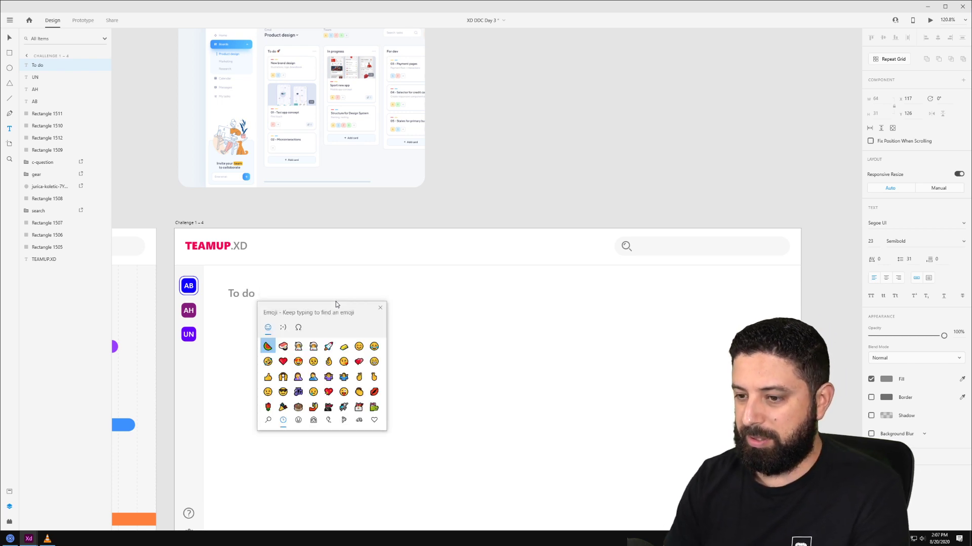
pyautogui.write('rocket')
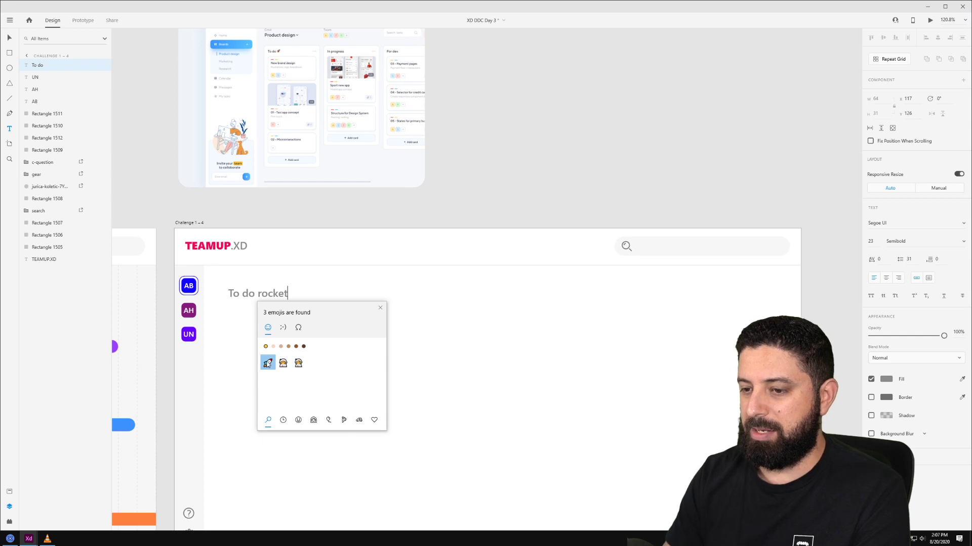
pyautogui.press('Return')
pyautogui.press('Escape')
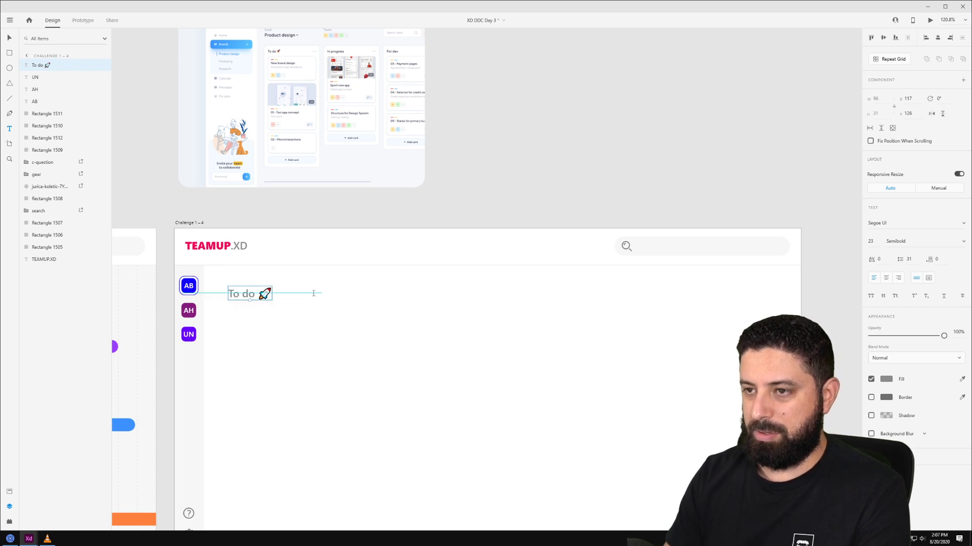
# Duplicate the "To do" heading to its right on the same line and change the copy's text to "Working on".
pyautogui.moveTo(239, 294); pyautogui.dragTo(338, 295)
pyautogui.doubleClick(337, 295)
pyautogui.write('In')
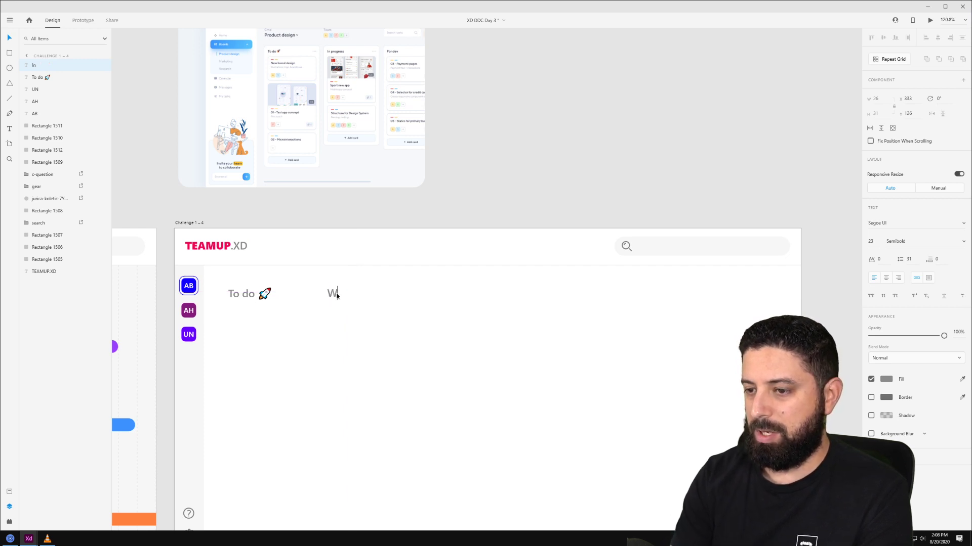
pyautogui.write('Working ')
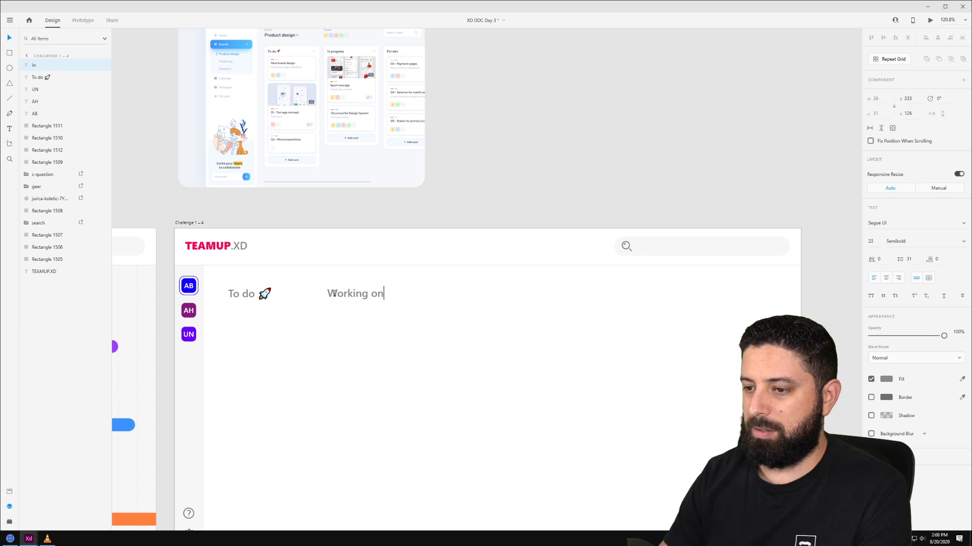
pyautogui.write('on')
pyautogui.press('Escape')
# Duplicate the "Working on" heading to its right and change the copy's text to "Client Review".
pyautogui.moveTo(340, 297); pyautogui.dragTo(448, 296)
pyautogui.doubleClick(449, 299)
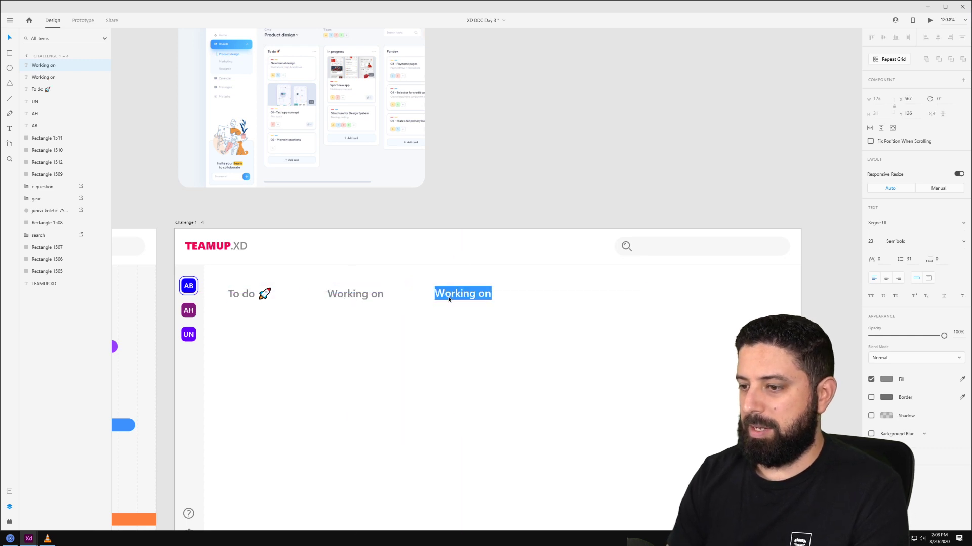
pyautogui.write('Client Review')
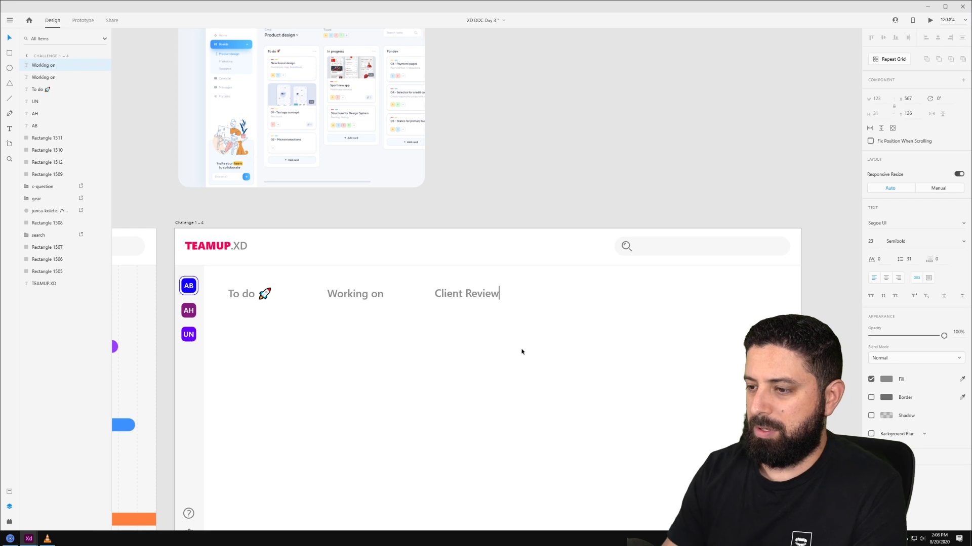
pyautogui.press('Escape')
# Duplicate the "Client Review" heading to its right and change the copy's text to "Completed".
pyautogui.moveTo(472, 294); pyautogui.dragTo(552, 294)
pyautogui.doubleClick(552, 293)
pyautogui.write('Coom')
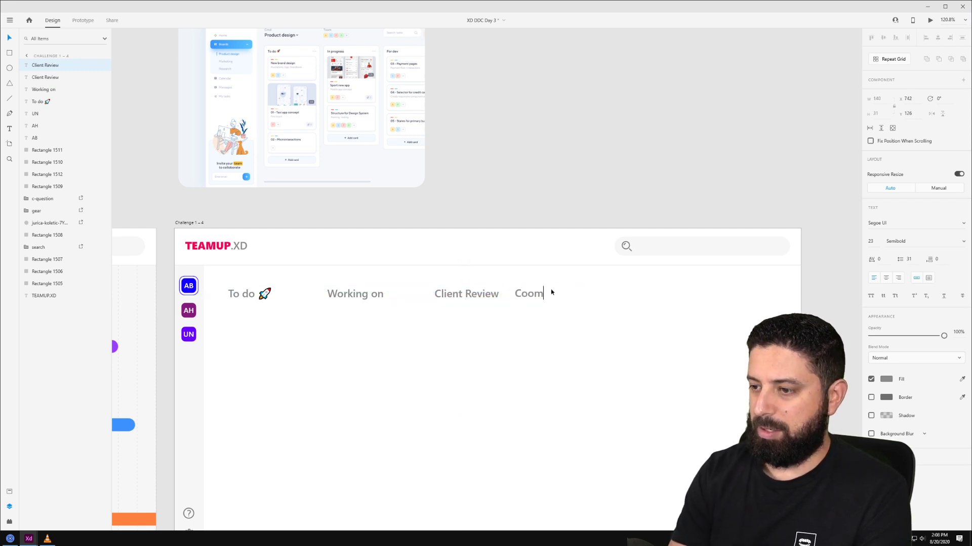
pyautogui.write('pleted')
pyautogui.press('Escape')
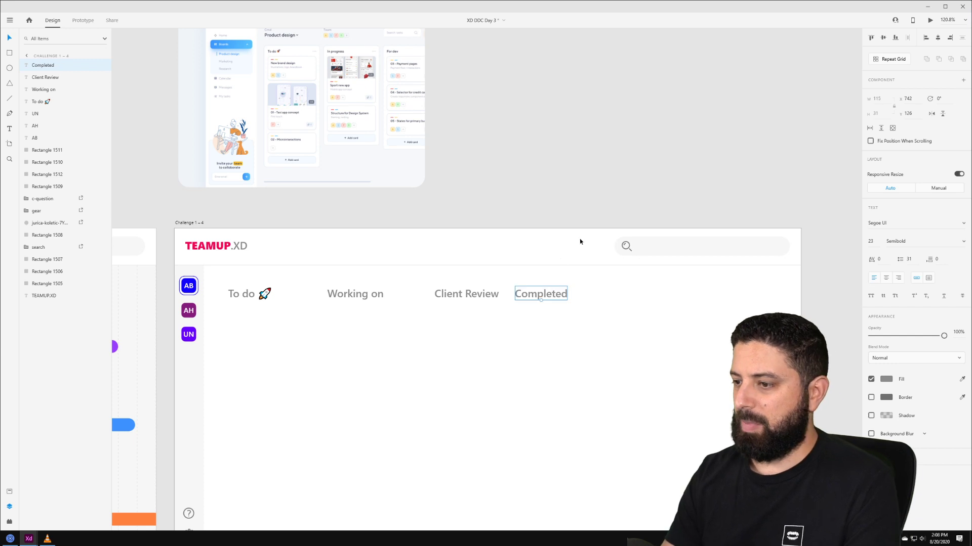
# Set all four column headings to font size 20 and change their fill to near-black.
pyautogui.keyDown('shift'); pyautogui.click(474, 298); pyautogui.keyUp('shift')
pyautogui.keyDown('shift'); pyautogui.click(354, 295); pyautogui.keyUp('shift')
pyautogui.keyDown('shift'); pyautogui.click(242, 295); pyautogui.keyUp('shift')
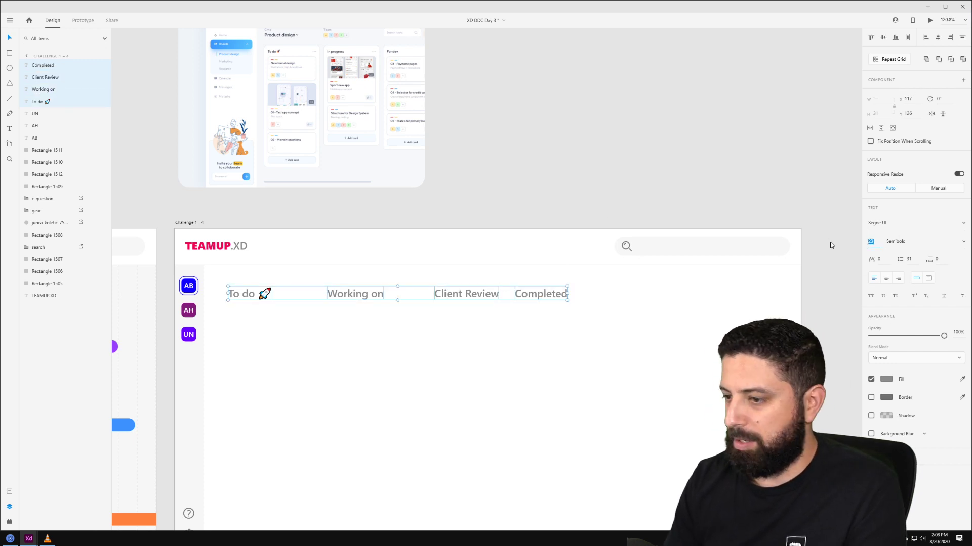
pyautogui.write('18')
pyautogui.press('Return')
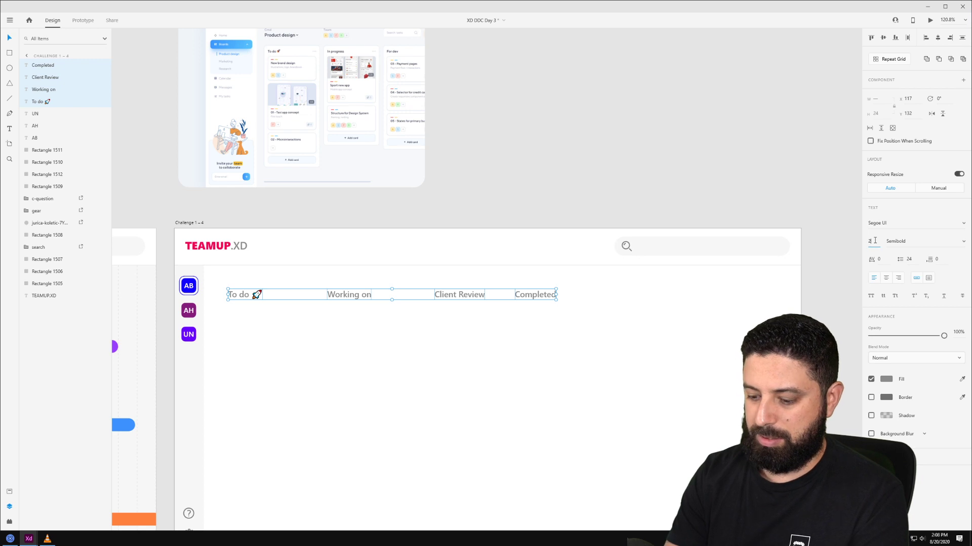
pyautogui.press('Return')
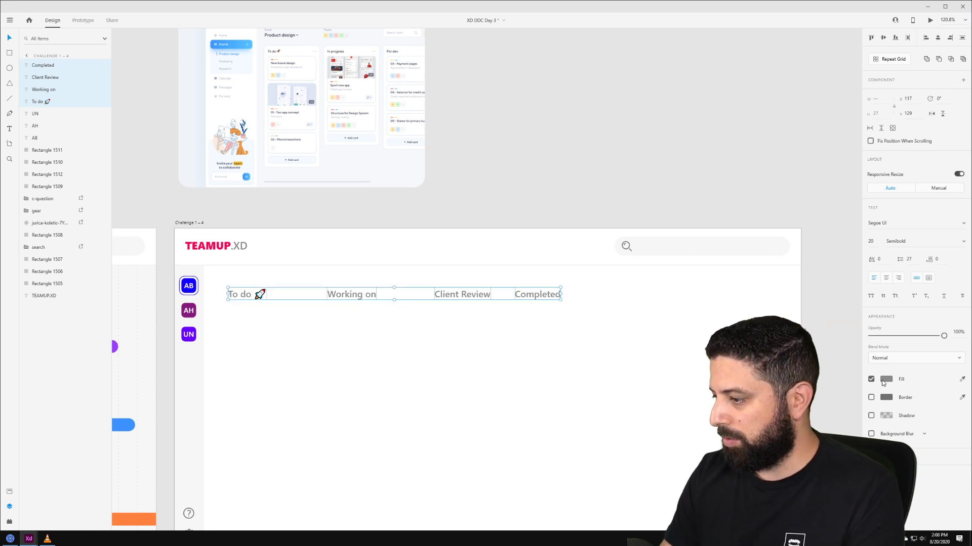
pyautogui.moveTo(822, 378); pyautogui.dragTo(807, 386)
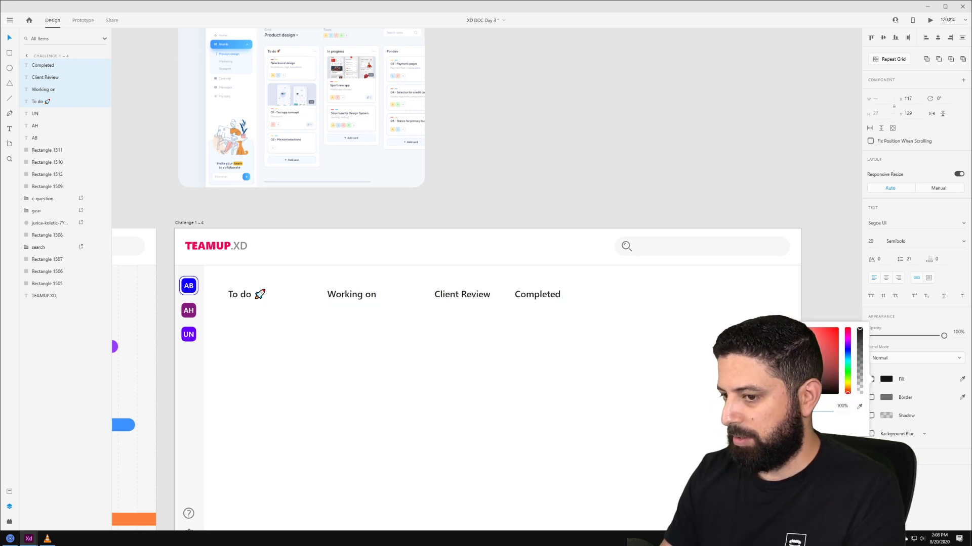
pyautogui.click(514, 191)
pyautogui.click(513, 191)
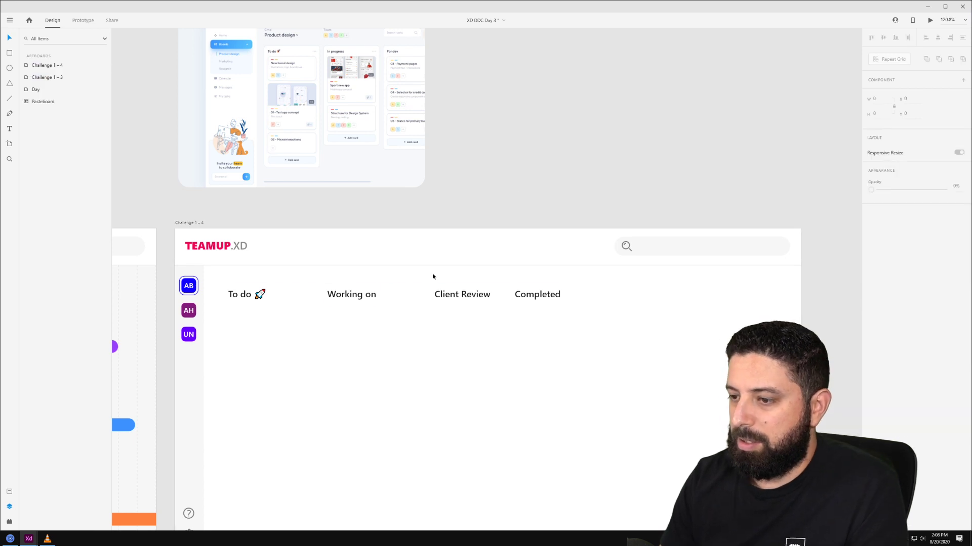
# Shift the four column headings together slightly left so the row starts at X 100.
pyautogui.click(236, 298)
pyautogui.keyDown('shift'); pyautogui.click(349, 295); pyautogui.keyUp('shift')
pyautogui.keyDown('shift'); pyautogui.click(458, 295); pyautogui.keyUp('shift')
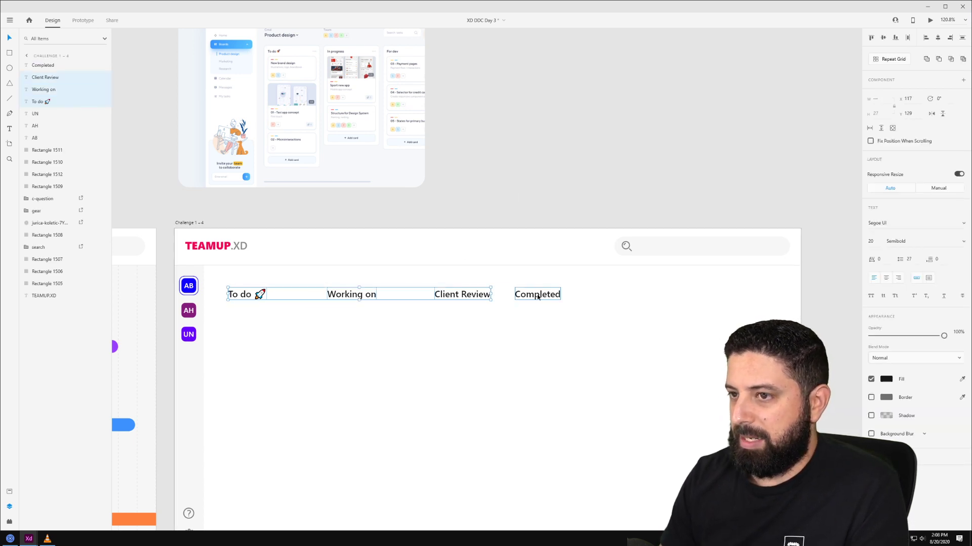
pyautogui.keyDown('shift'); pyautogui.click(537, 295); pyautogui.keyUp('shift')
pyautogui.moveTo(538, 297); pyautogui.dragTo(531, 297)
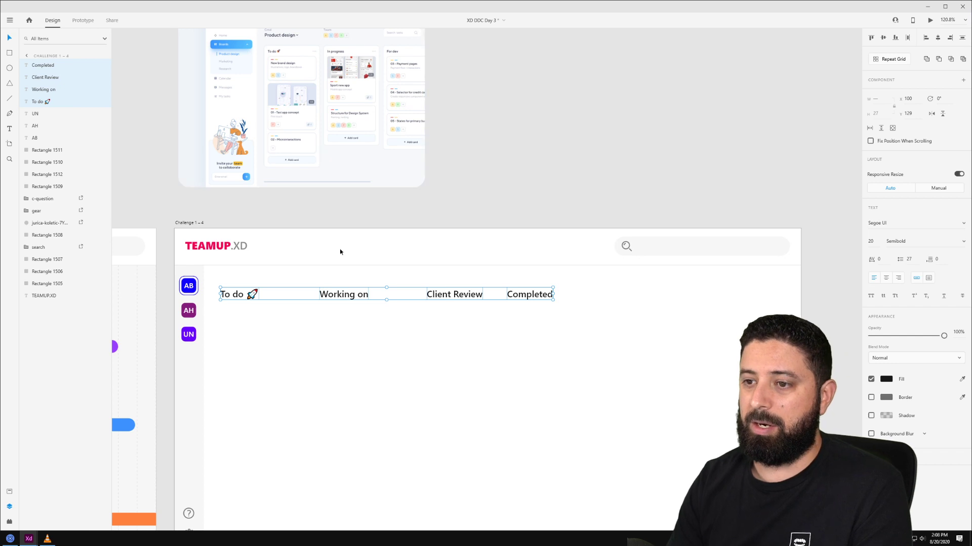
pyautogui.click(327, 215)
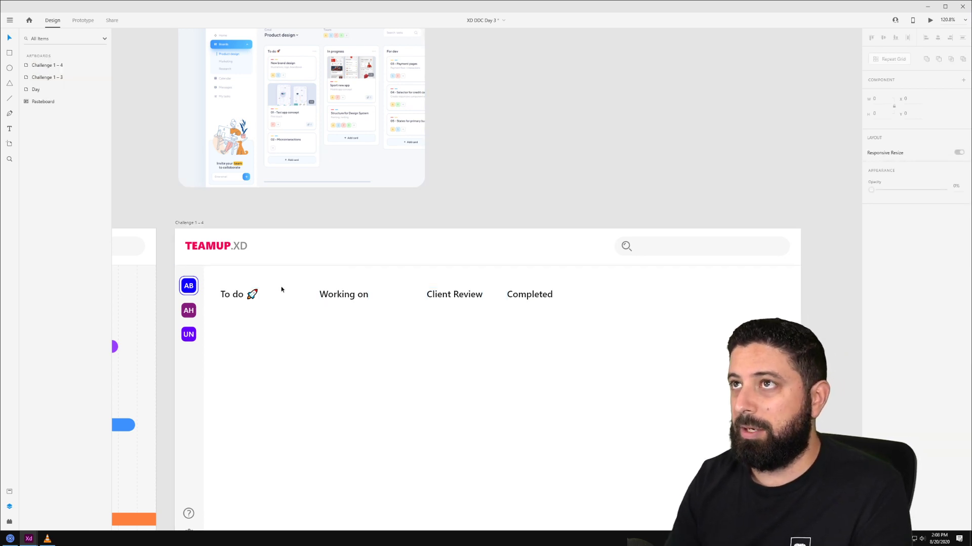
# Nudge the "To do" heading slightly down and draw a rectangle about 277 by 53 below it.
pyautogui.moveTo(235, 295); pyautogui.dragTo(322, 354)
pyautogui.press('r')
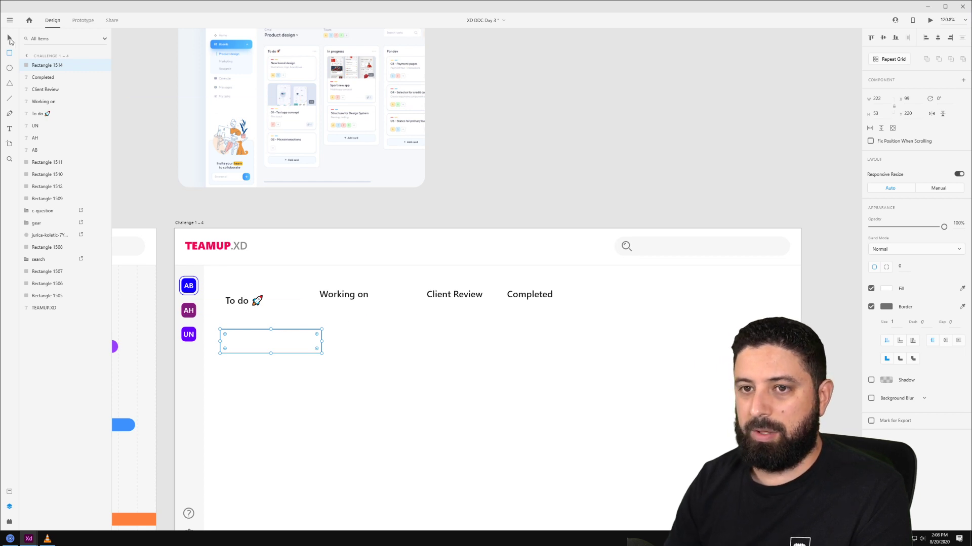
pyautogui.moveTo(322, 341); pyautogui.dragTo(347, 342)
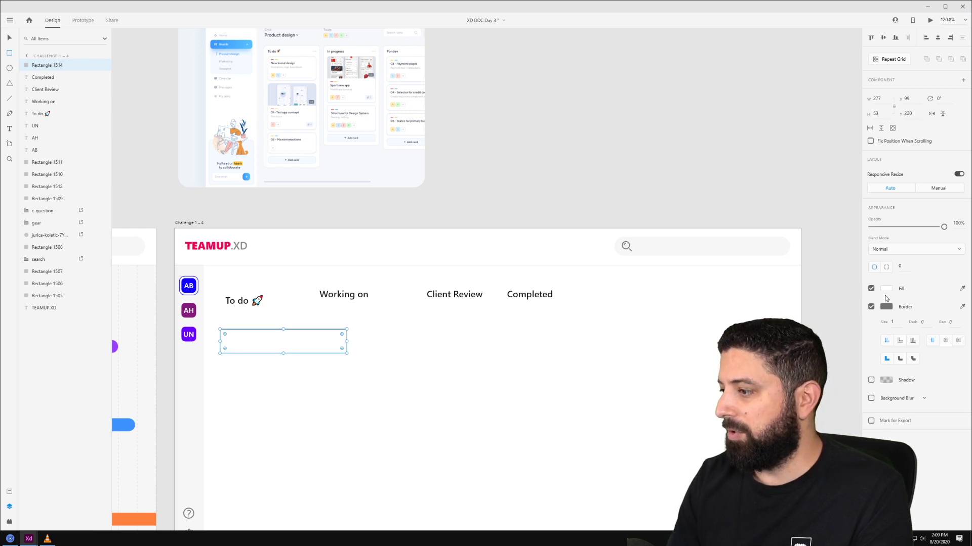
# Give the rectangle a light grey border and a corner radius of 8.
pyautogui.click(657, 265)
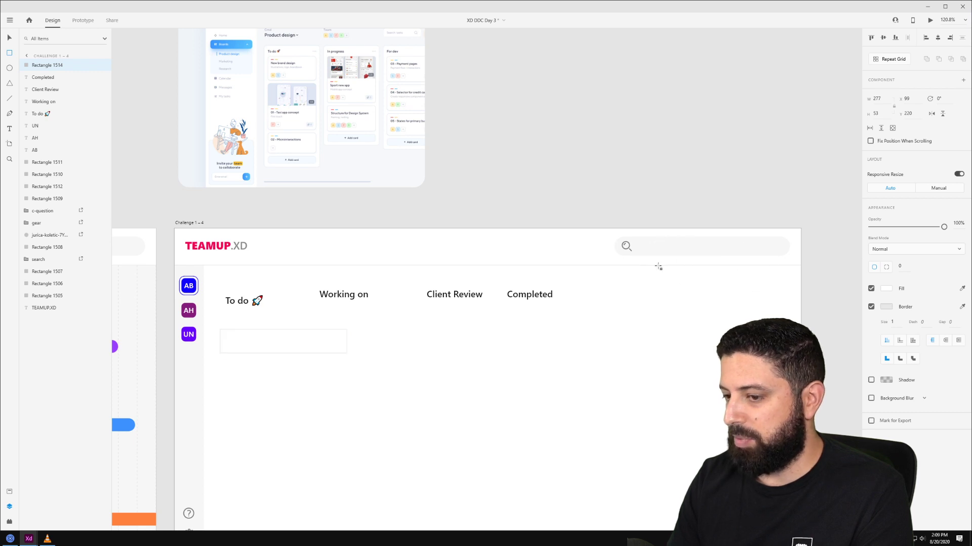
pyautogui.write('8')
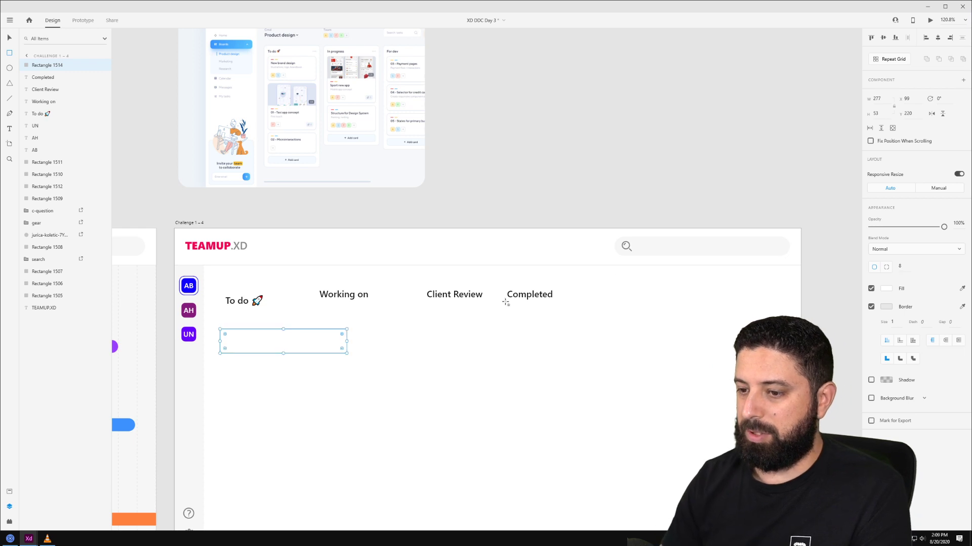
pyautogui.moveTo(505, 302); pyautogui.dragTo(270, 301)
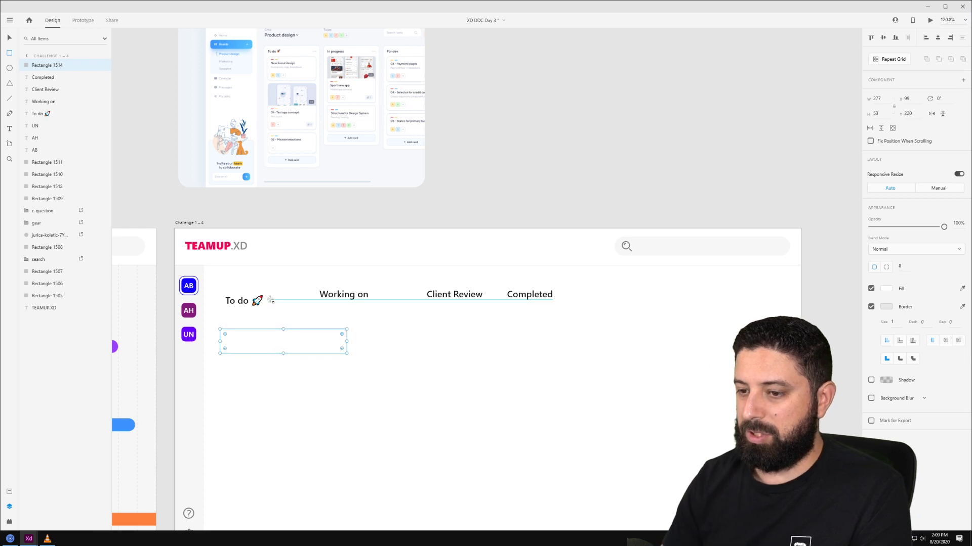
# Send the rounded rectangle to the back and place the "To do" heading inside it at X 115, Y 233.
pyautogui.rightClick(282, 340)
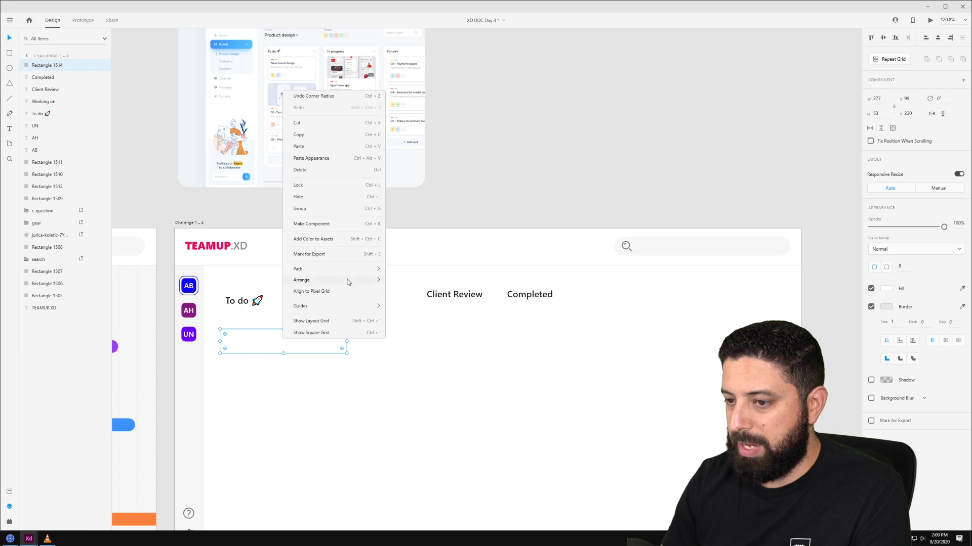
pyautogui.click(412, 317)
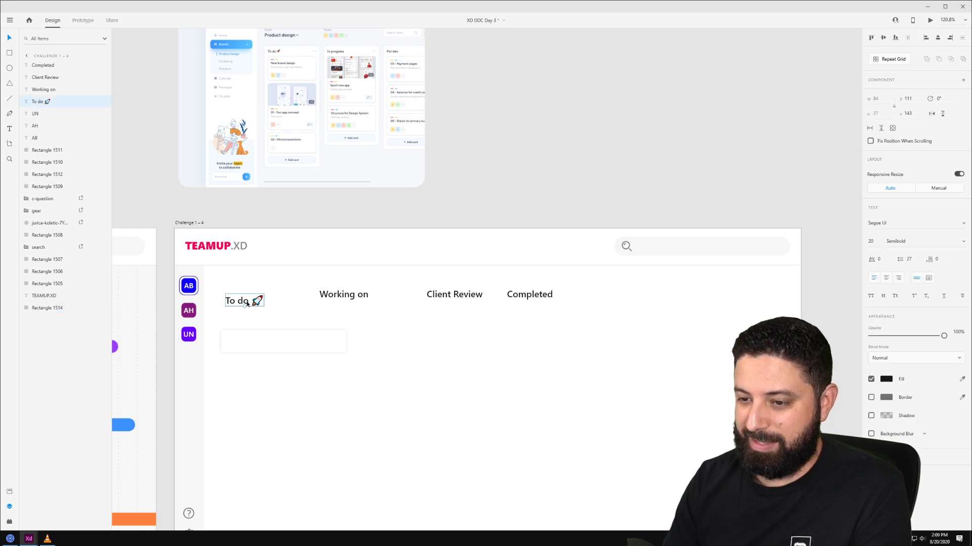
pyautogui.moveTo(254, 303); pyautogui.dragTo(257, 342)
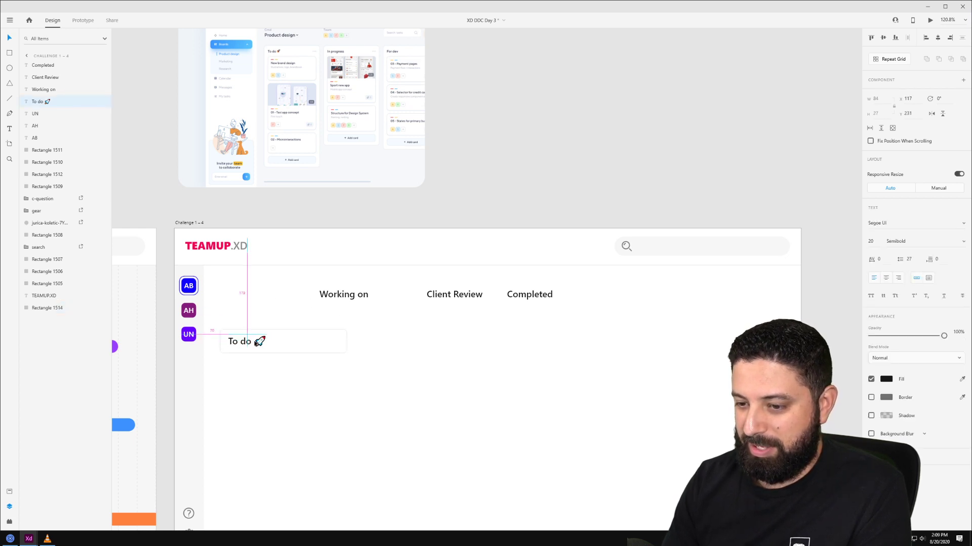
pyautogui.press('Down')
pyautogui.press('Down')
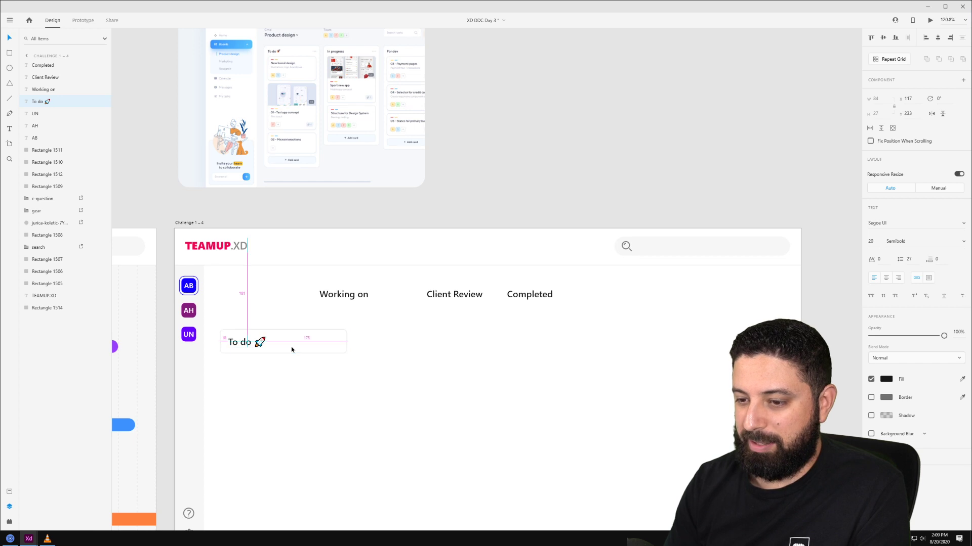
pyautogui.press('Left')
pyautogui.press('Left')
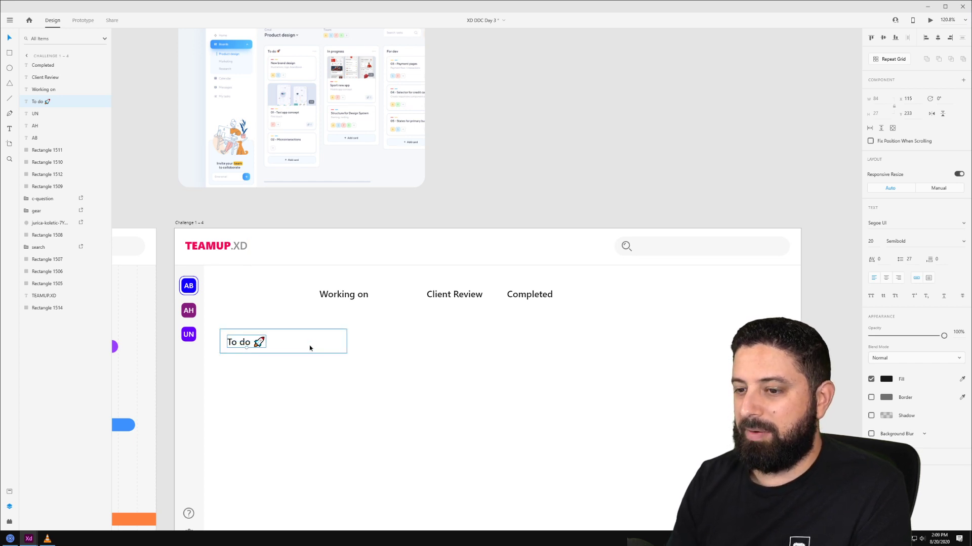
# Move the "Working on", "Client Review" and "Completed" headings beside the "To do" box and reduce the font size of all four headings.
pyautogui.click(362, 296)
pyautogui.keyDown('shift'); pyautogui.click(454, 296); pyautogui.keyUp('shift')
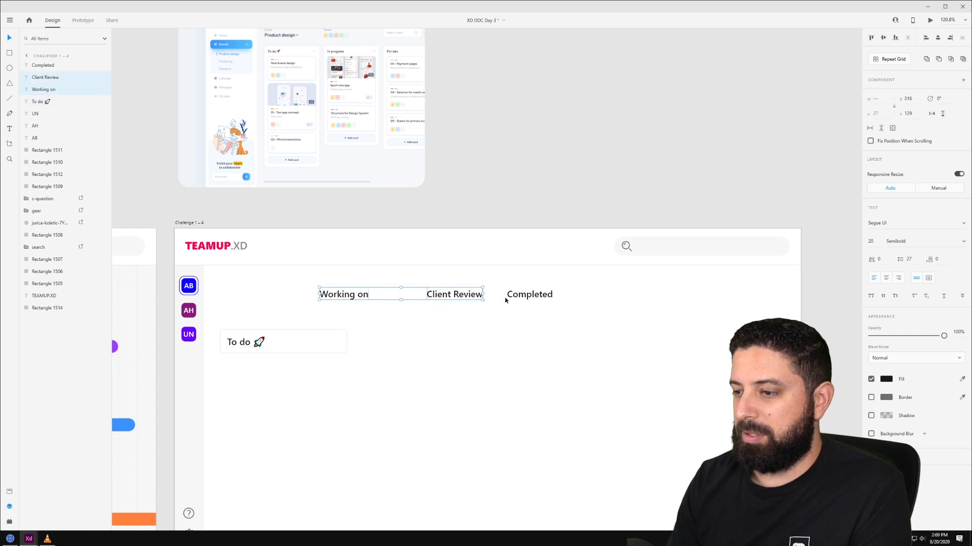
pyautogui.keyDown('shift'); pyautogui.click(528, 297); pyautogui.keyUp('shift')
pyautogui.moveTo(528, 297); pyautogui.dragTo(572, 343)
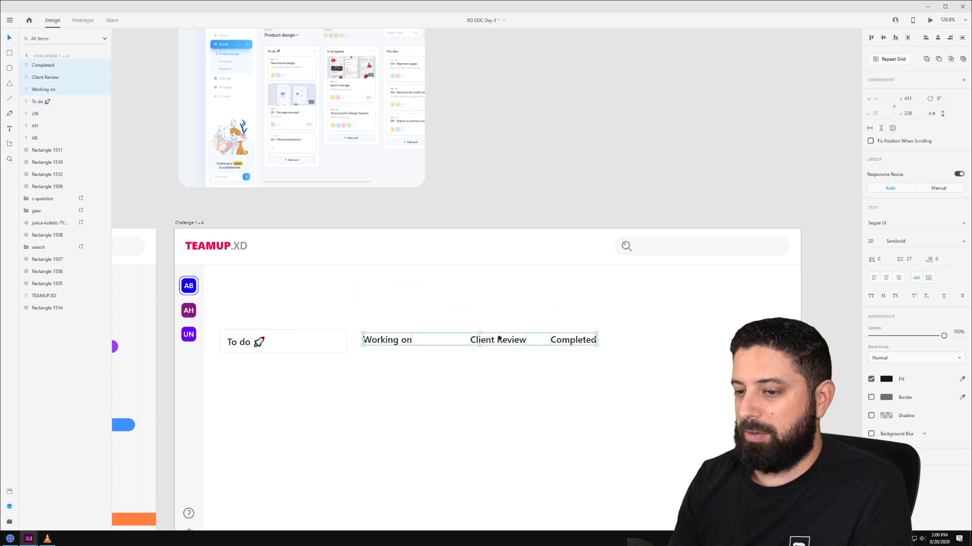
pyautogui.keyDown('shift'); pyautogui.click(234, 342); pyautogui.keyUp('shift')
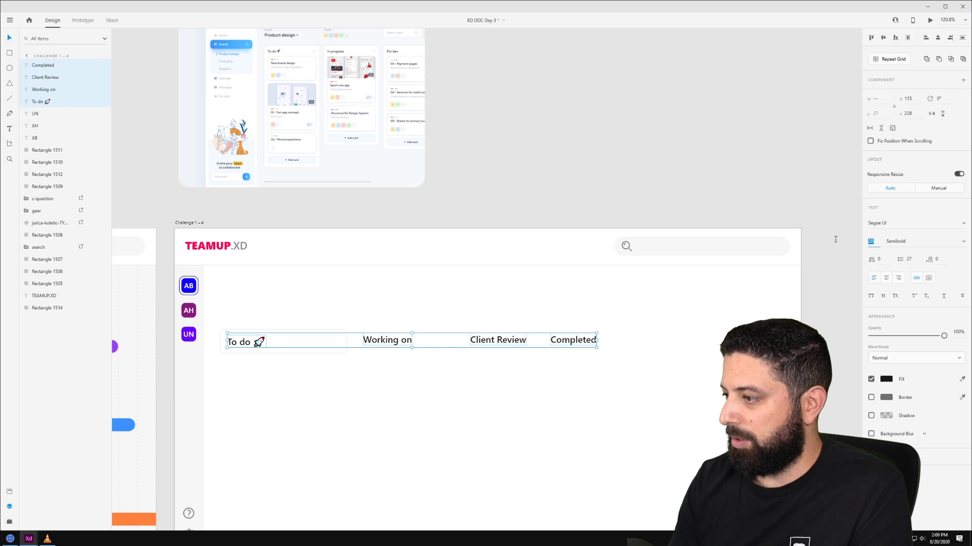
pyautogui.click(809, 239)
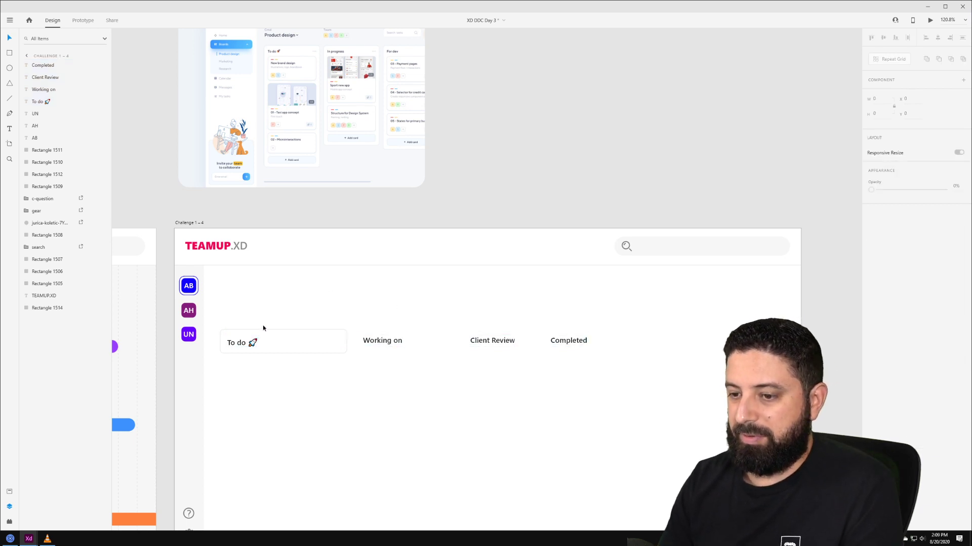
# Position the "To do" heading inside its box at X 115, Y 236.
pyautogui.moveTo(243, 347); pyautogui.dragTo(244, 345)
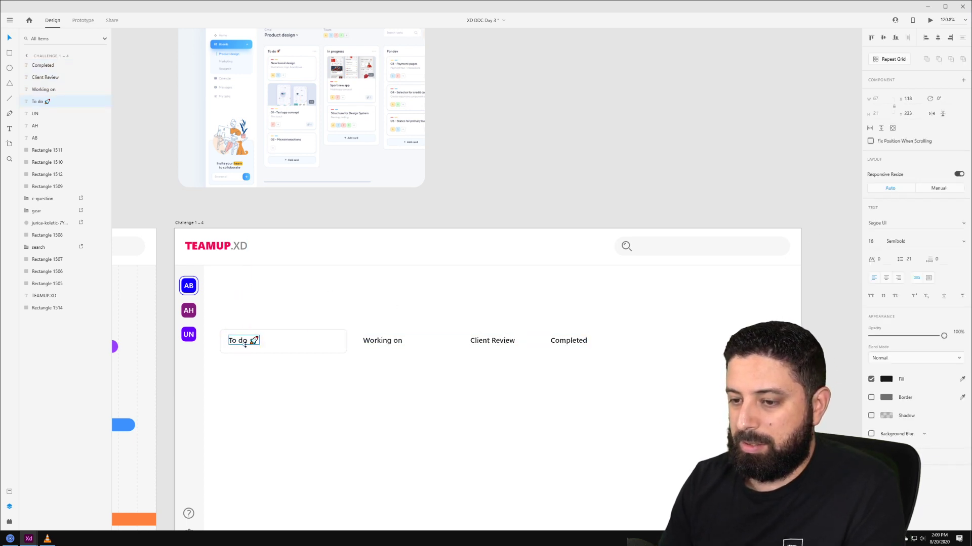
pyautogui.press('Left')
pyautogui.press('Left')
pyautogui.press('Left')
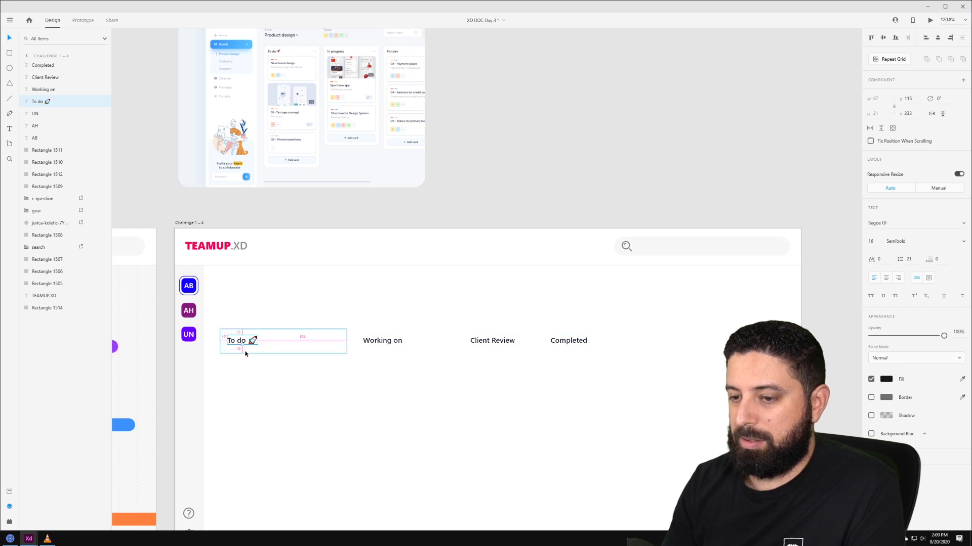
pyautogui.press('Down')
pyautogui.press('Down')
pyautogui.press('Down')
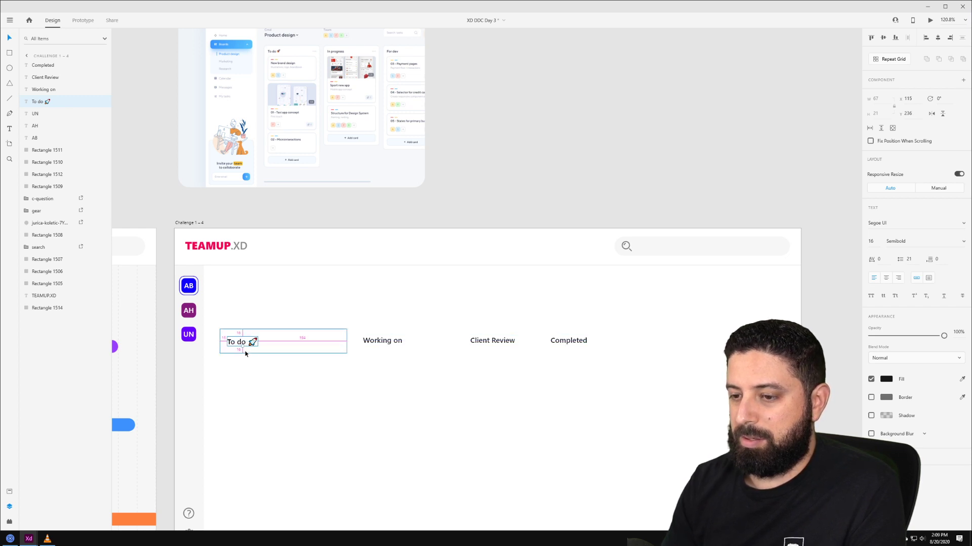
# Align the bottom edges of all four headings and move "Working on", "Client Review" and "Completed" further right, well away from the "To do" box.
pyautogui.keyDown('shift'); pyautogui.click(385, 341); pyautogui.keyUp('shift')
pyautogui.keyDown('shift'); pyautogui.click(499, 342); pyautogui.keyUp('shift')
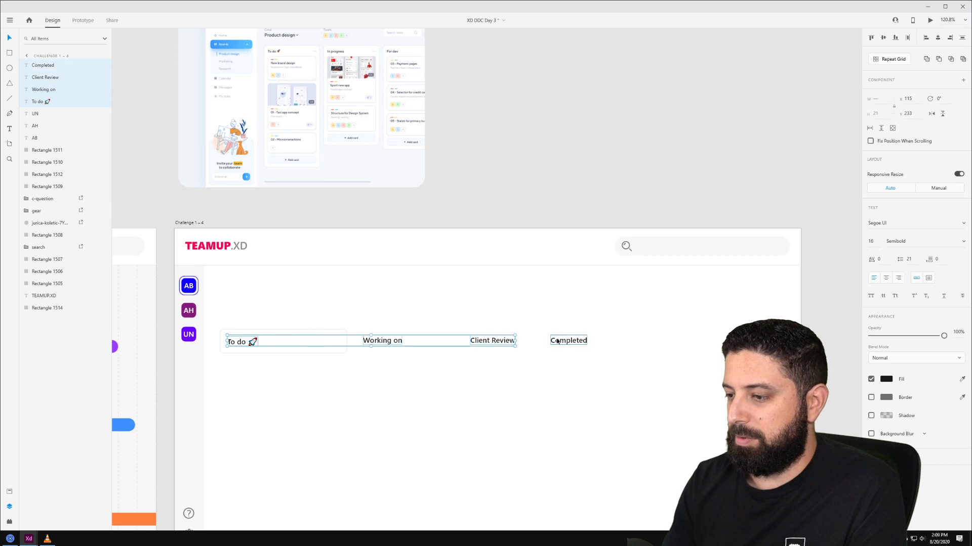
pyautogui.keyDown('shift'); pyautogui.click(562, 340); pyautogui.keyUp('shift')
pyautogui.click(895, 38)
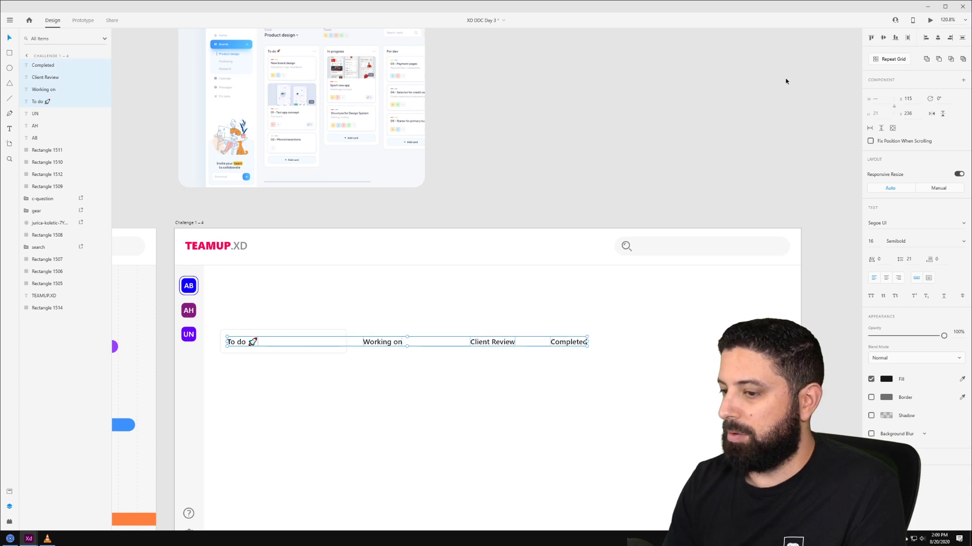
pyautogui.click(784, 80)
pyautogui.moveTo(377, 334); pyautogui.dragTo(683, 345)
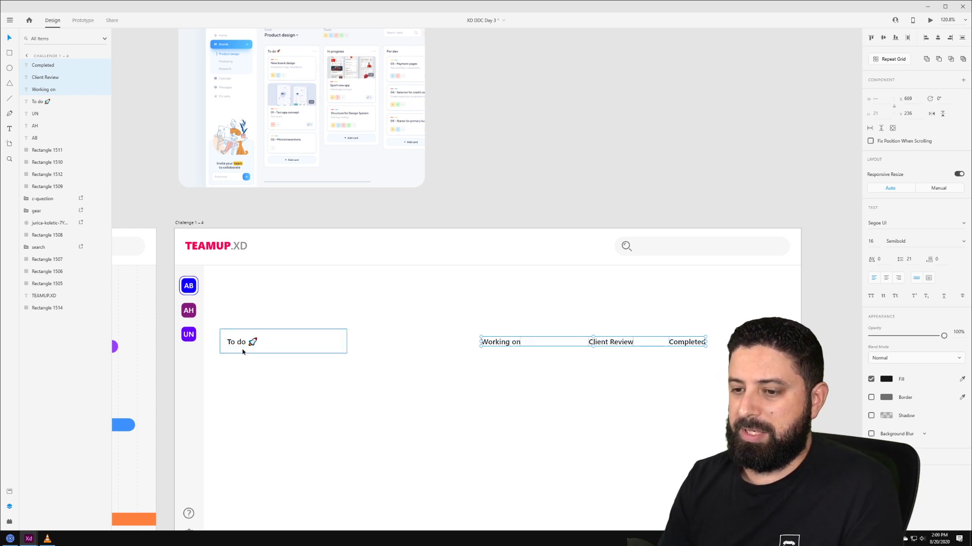
# Set the corner radius of the box around the "To do" heading to 0.
pyautogui.scroll(5, 270, 345)
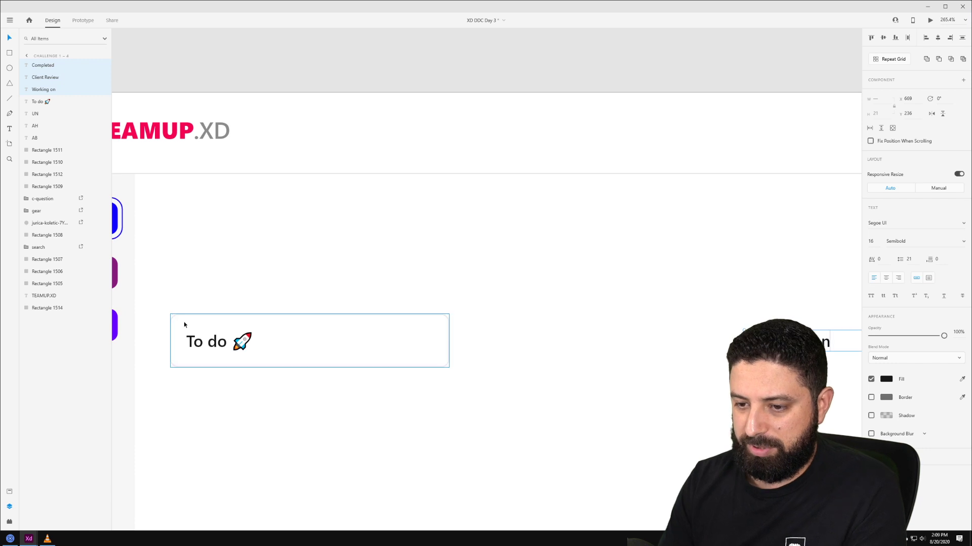
pyautogui.click(182, 326)
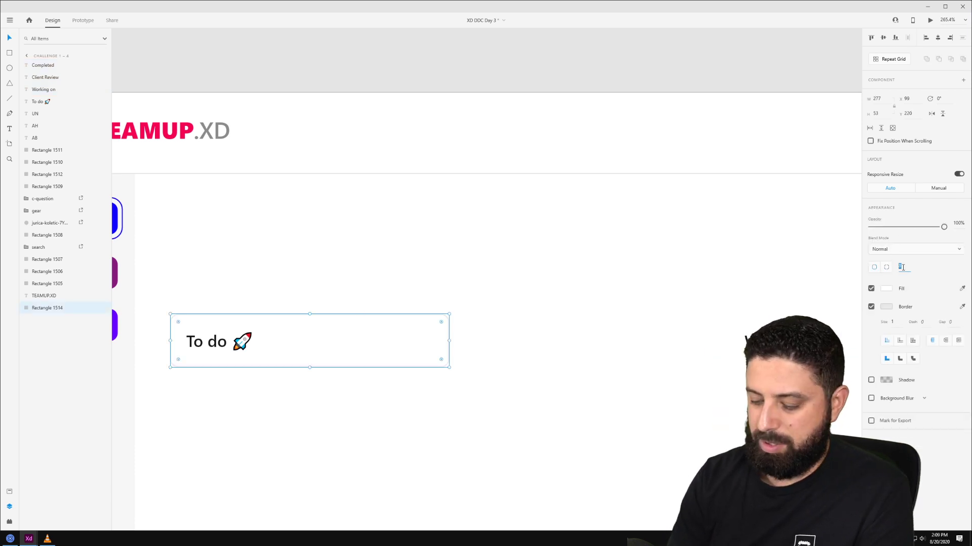
pyautogui.write('4')
pyautogui.press('Return')
pyautogui.press('Escape')
# Duplicate the "To do" box and shrink the copy to a strip 5 high along the box's upper edge.
pyautogui.click(192, 327)
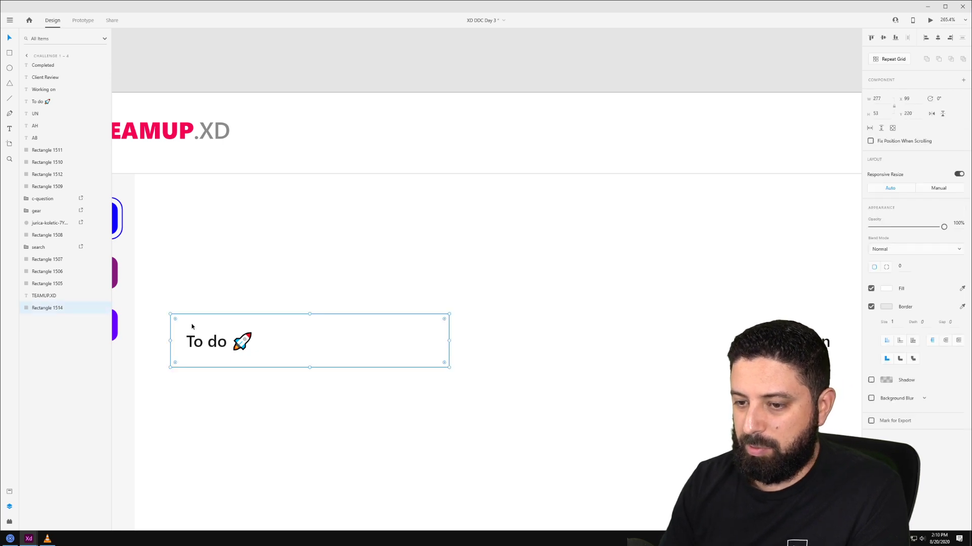
pyautogui.hotkey('ctrl', 'd')
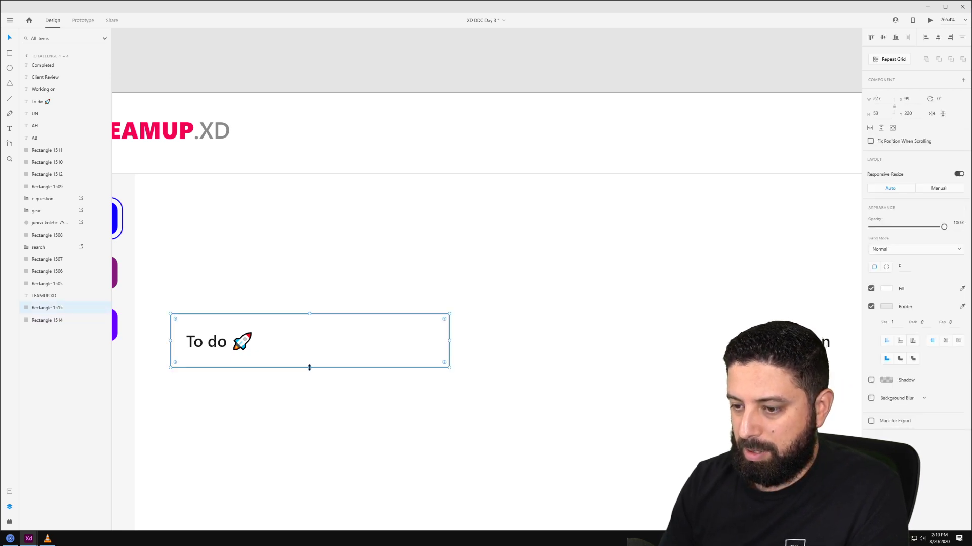
pyautogui.moveTo(309, 368); pyautogui.dragTo(307, 319)
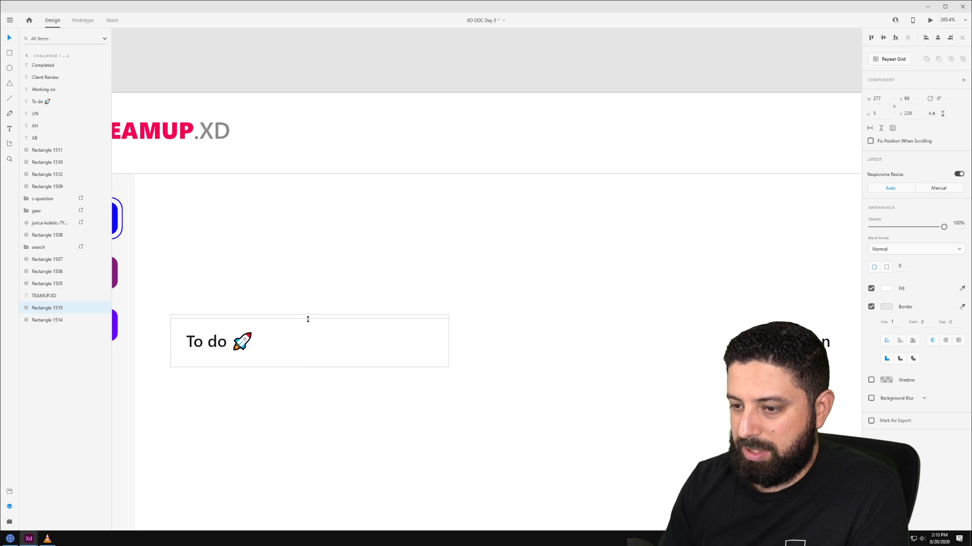
# Remove the thin strip's border and give it a strong orange fill.
pyautogui.scroll(-6, 307, 319)
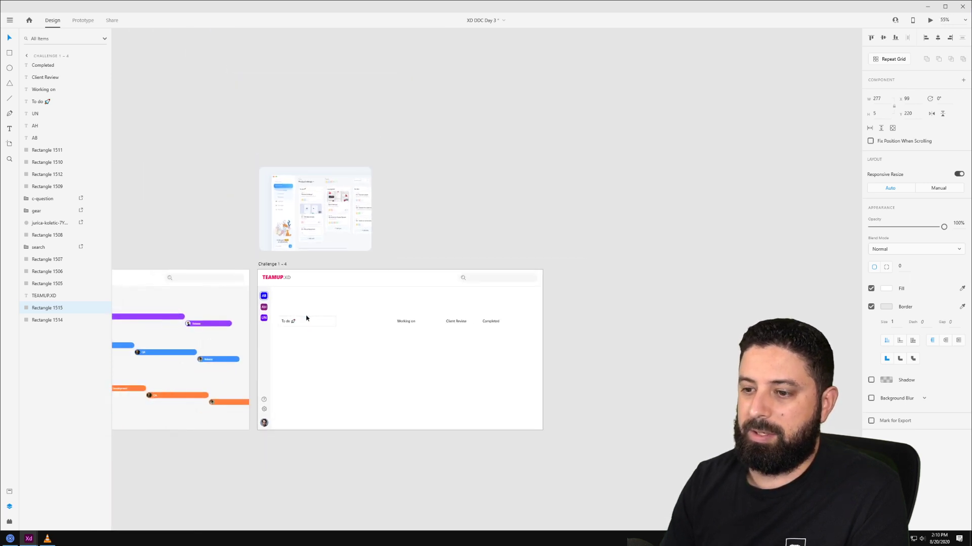
pyautogui.scroll(2, 280, 324)
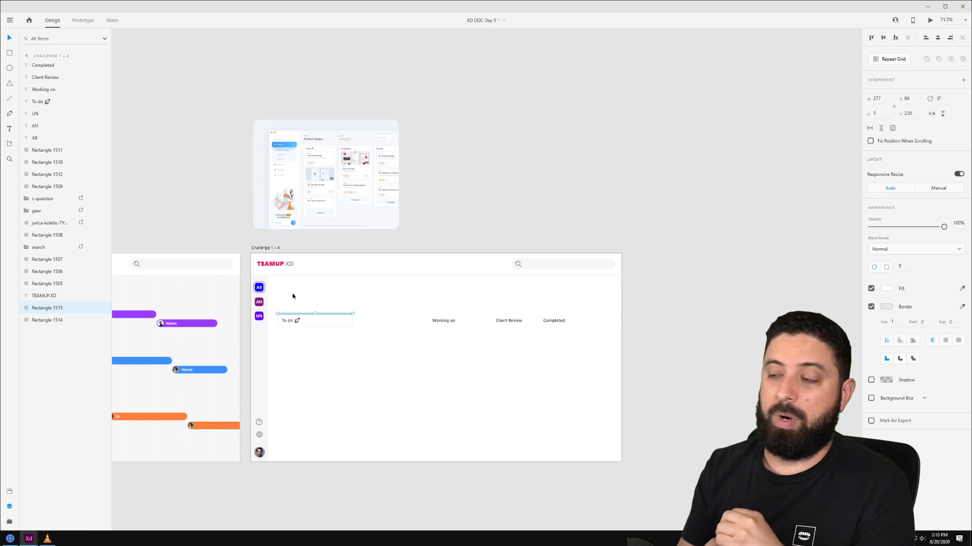
pyautogui.click(871, 308)
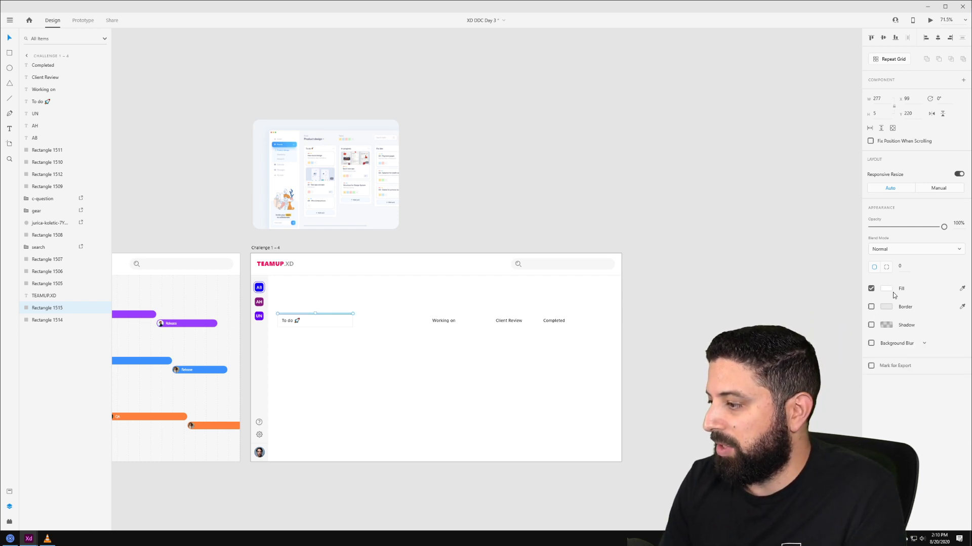
pyautogui.click(887, 292)
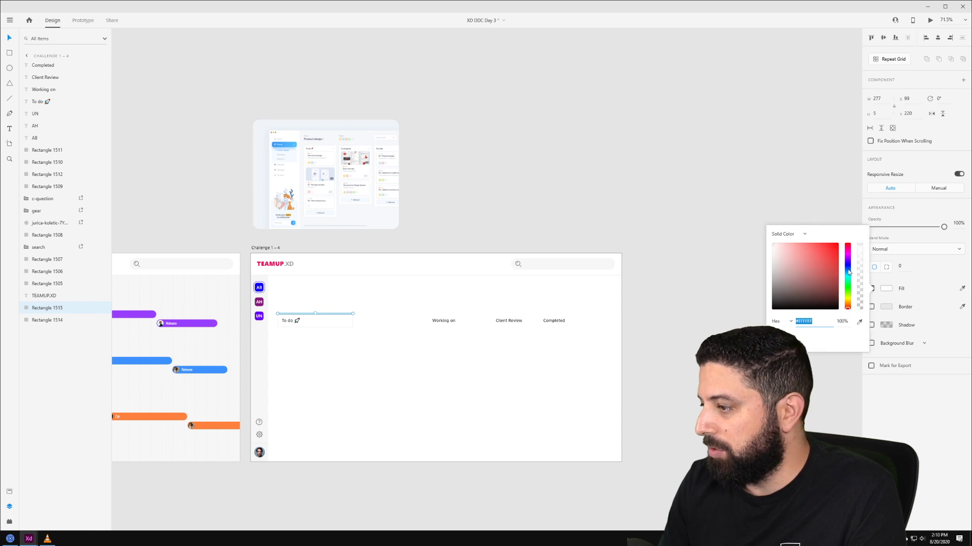
pyautogui.click(848, 272)
pyautogui.moveTo(830, 271)
pyautogui.mouseDown()
pyautogui.moveTo(816, 251)
pyautogui.moveTo(847, 261)
pyautogui.moveTo(847, 306)
pyautogui.mouseUp()
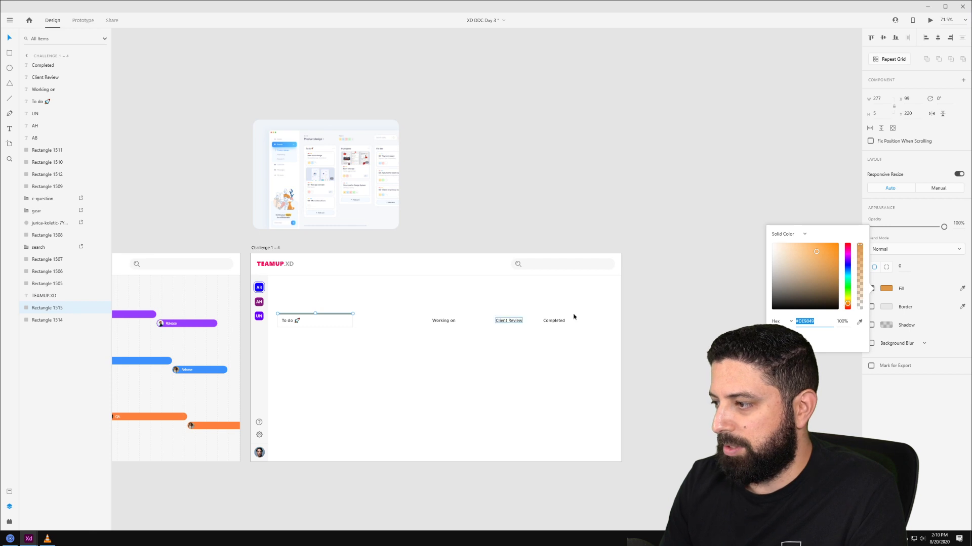
pyautogui.moveTo(836, 249); pyautogui.dragTo(839, 248)
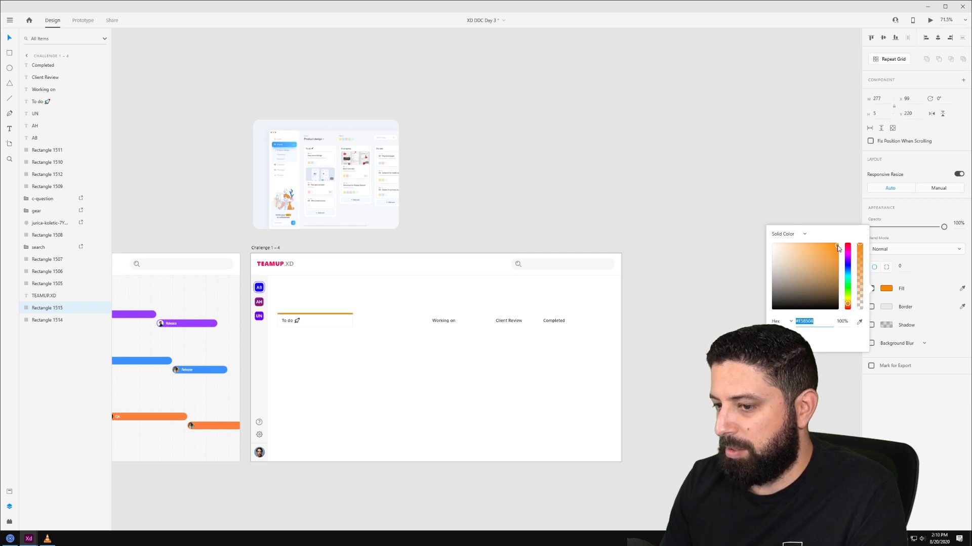
# Reduce the orange strip's height to 3.
pyautogui.scroll(7, 358, 333)
pyautogui.click(306, 299)
pyautogui.click(273, 262)
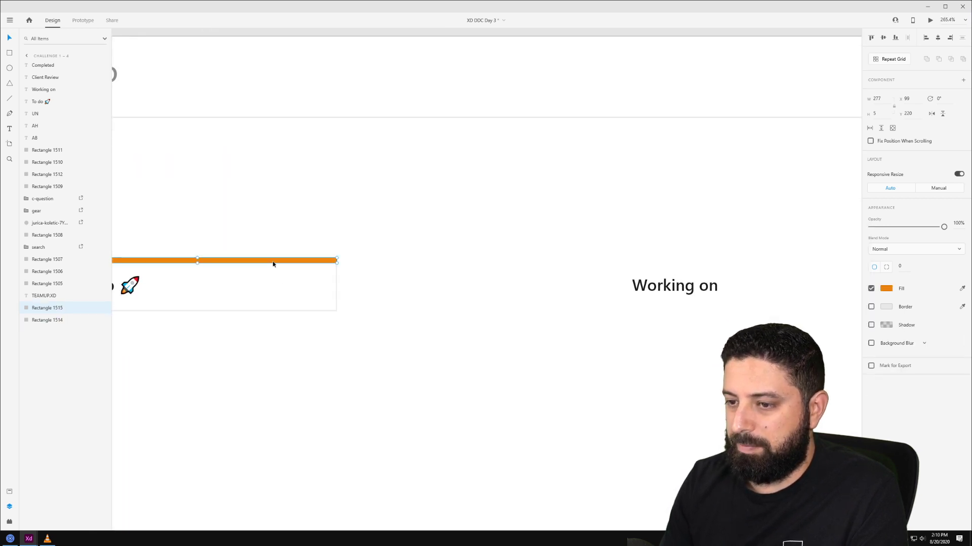
pyautogui.moveTo(197, 263); pyautogui.dragTo(191, 261)
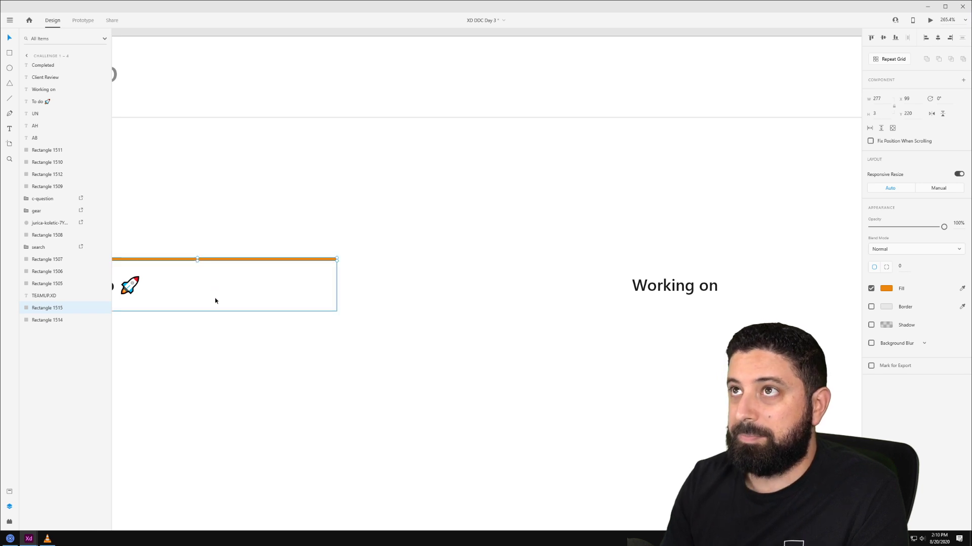
# Move the "To do" heading together with its box and orange strip up to Y 115, just below the header bar.
pyautogui.scroll(-5, 215, 301)
pyautogui.moveTo(256, 226); pyautogui.dragTo(315, 207)
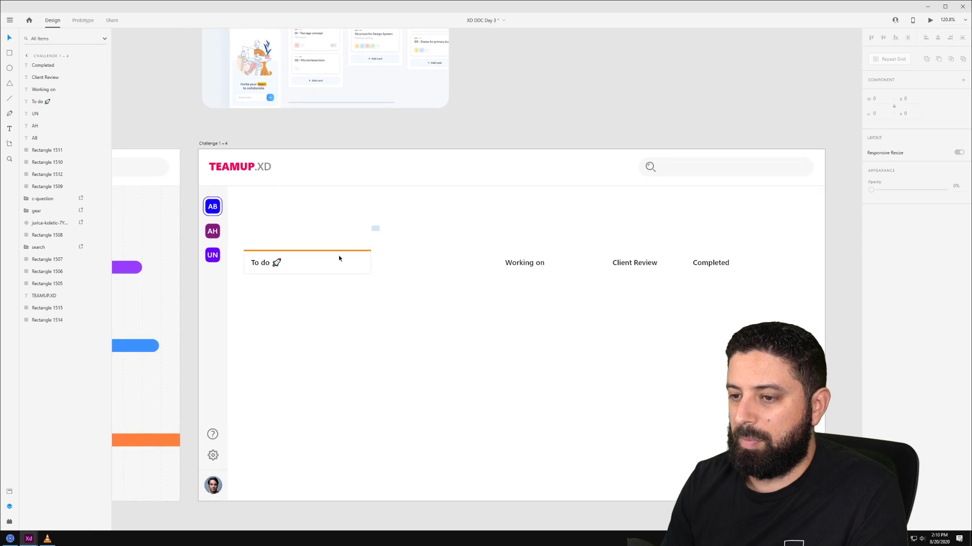
pyautogui.moveTo(375, 228); pyautogui.dragTo(278, 215)
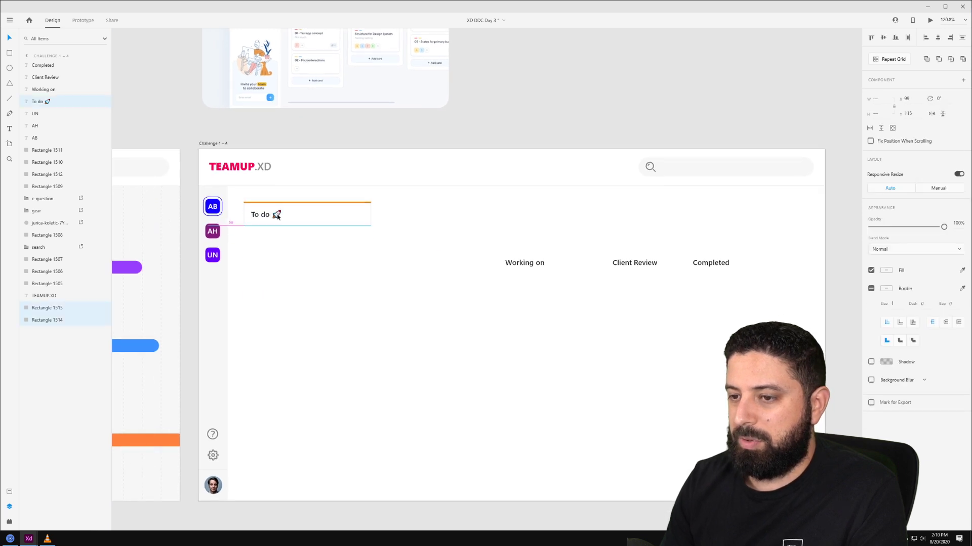
# Place three evenly spaced copies of the "To do" column header beside it and delete the old "Working on", "Client Review" and "Completed" headings.
pyautogui.click(395, 229)
pyautogui.moveTo(354, 260); pyautogui.dragTo(676, 219)
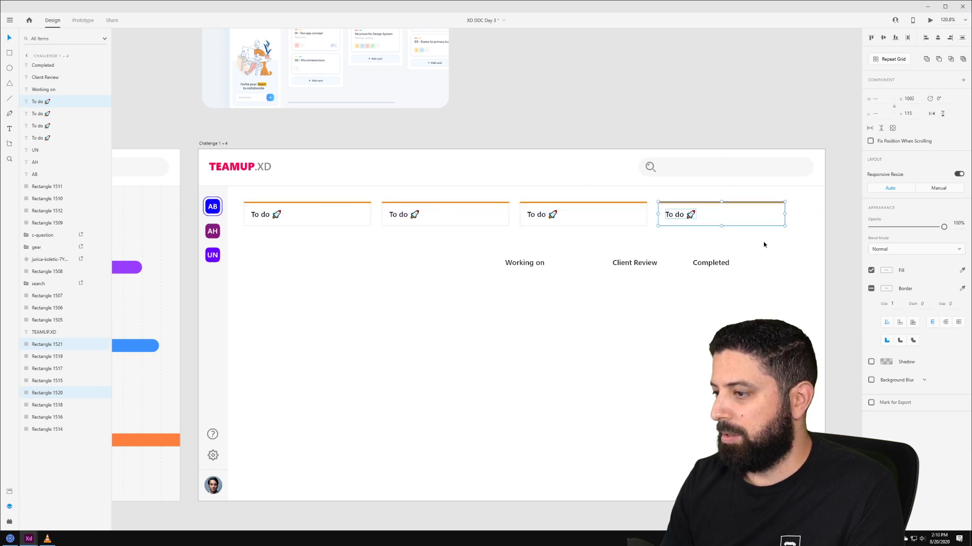
pyautogui.moveTo(767, 250); pyautogui.dragTo(488, 279)
pyautogui.press('Delete')
# Change the second column header's text to "In Progress".
pyautogui.click(395, 214)
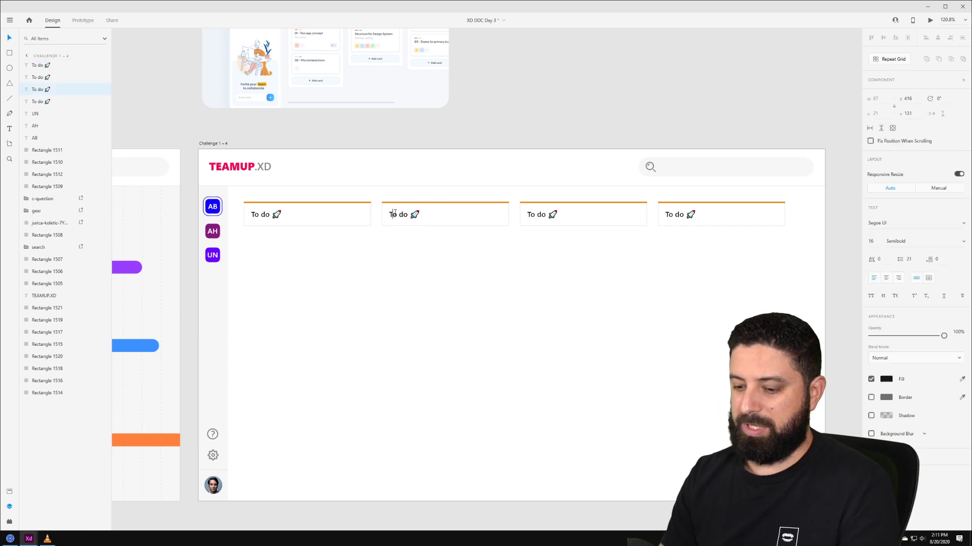
pyautogui.doubleClick(395, 214)
pyautogui.write('In')
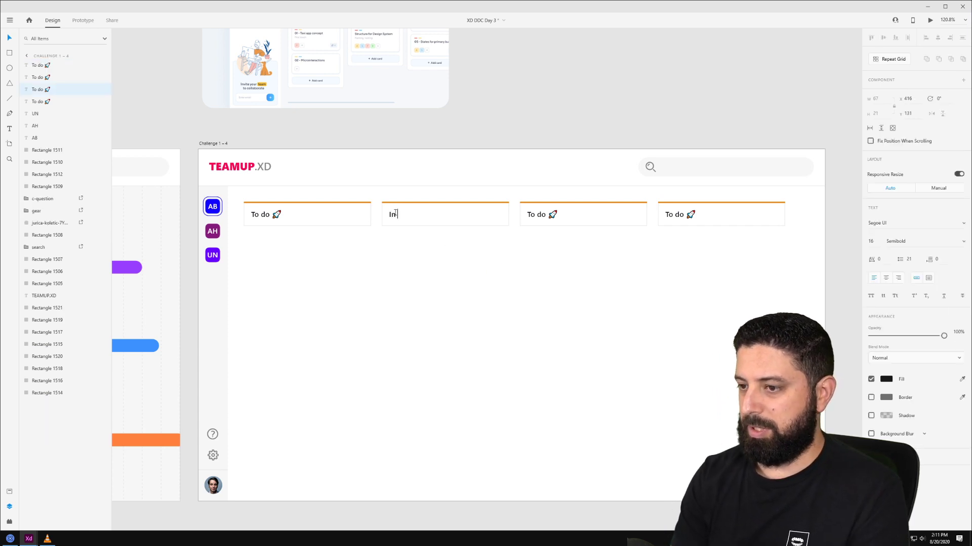
pyautogui.write(' Progre')
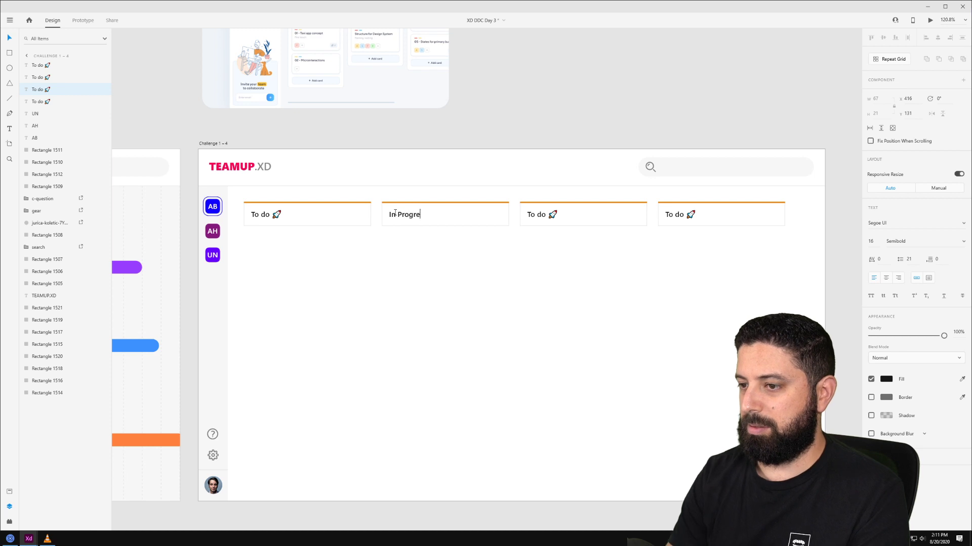
pyautogui.write('ss')
# Change the third column header's text to "Client Review".
pyautogui.click(536, 214)
pyautogui.doubleClick(538, 215)
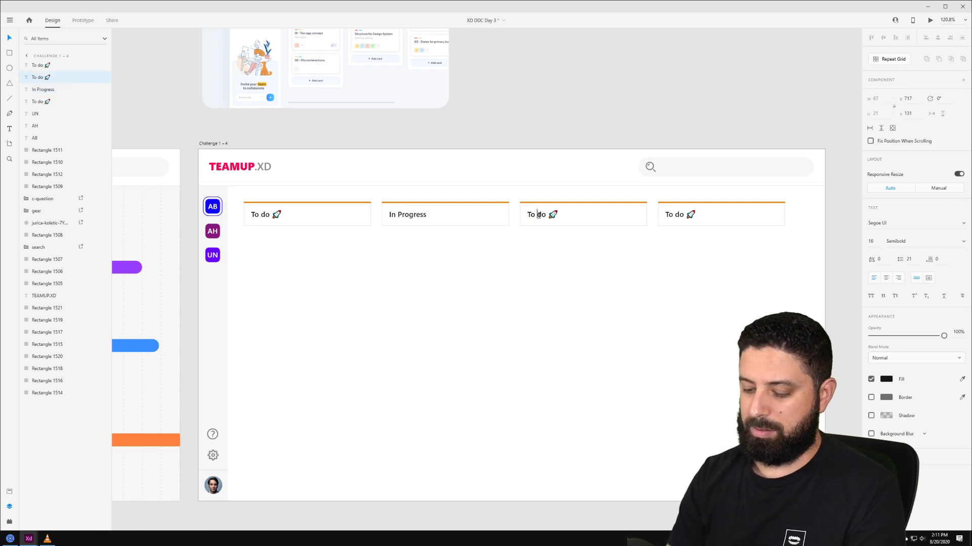
pyautogui.hotkey('ctrl', 'a')
pyautogui.write('W')
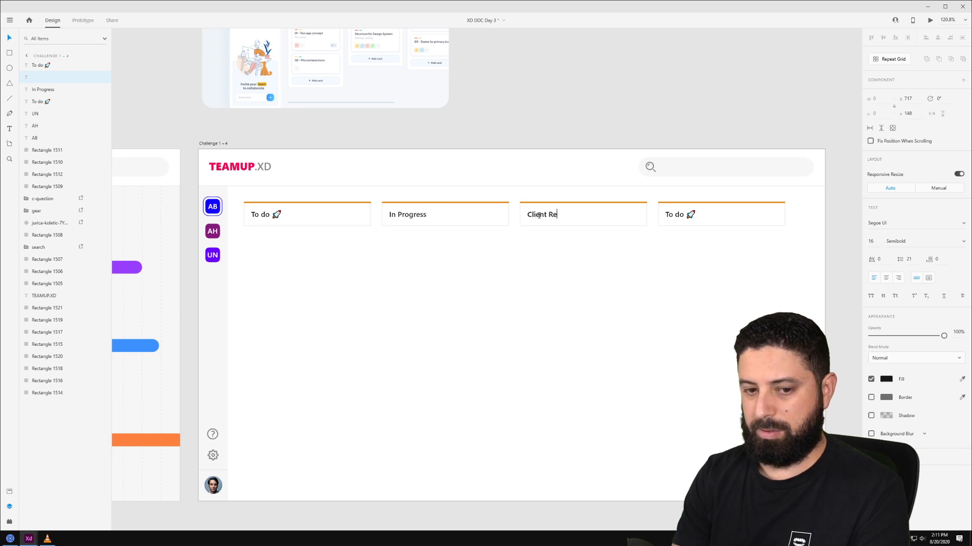
pyautogui.press('Escape')
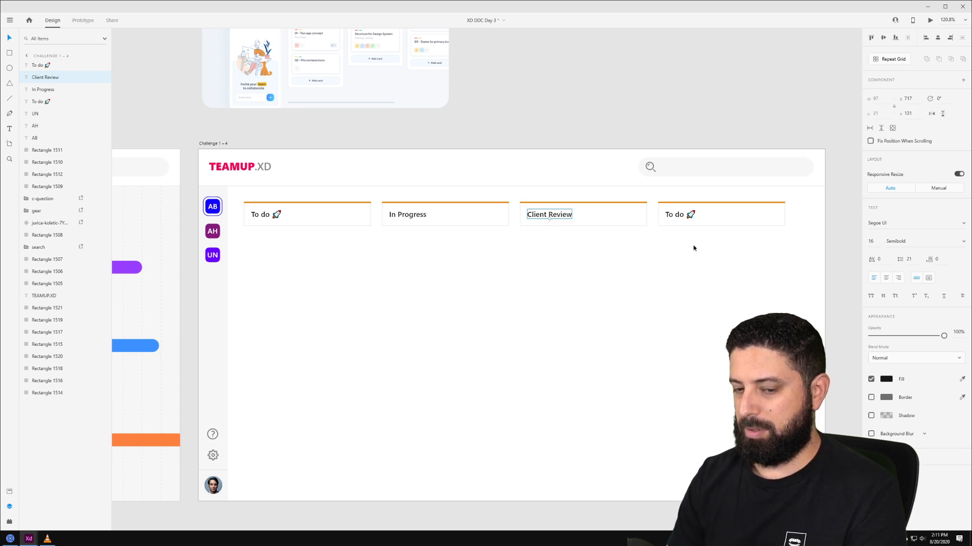
# Change the fourth column header's text to "Approved".
pyautogui.click(678, 215)
pyautogui.doubleClick(687, 217)
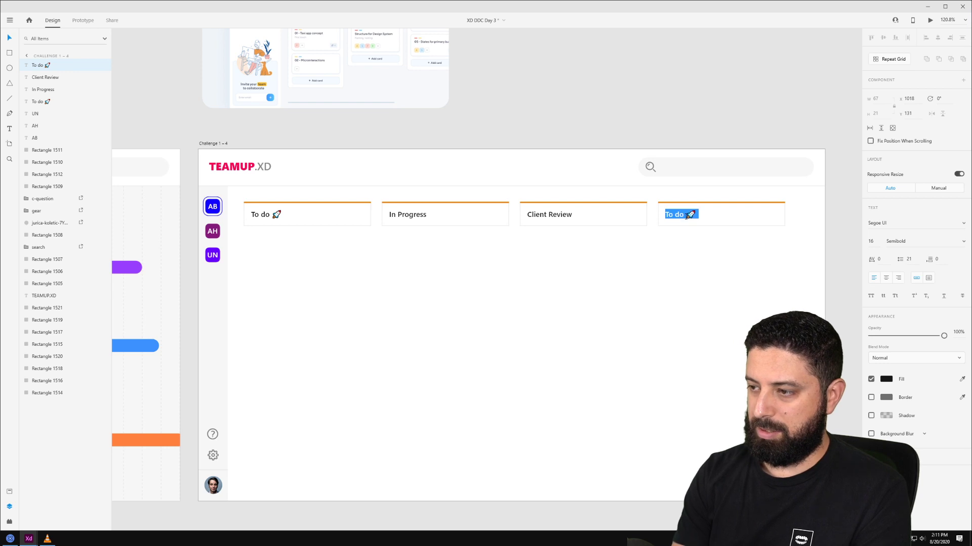
pyautogui.write('Compl')
pyautogui.doubleClick(686, 216)
pyautogui.write('Ap')
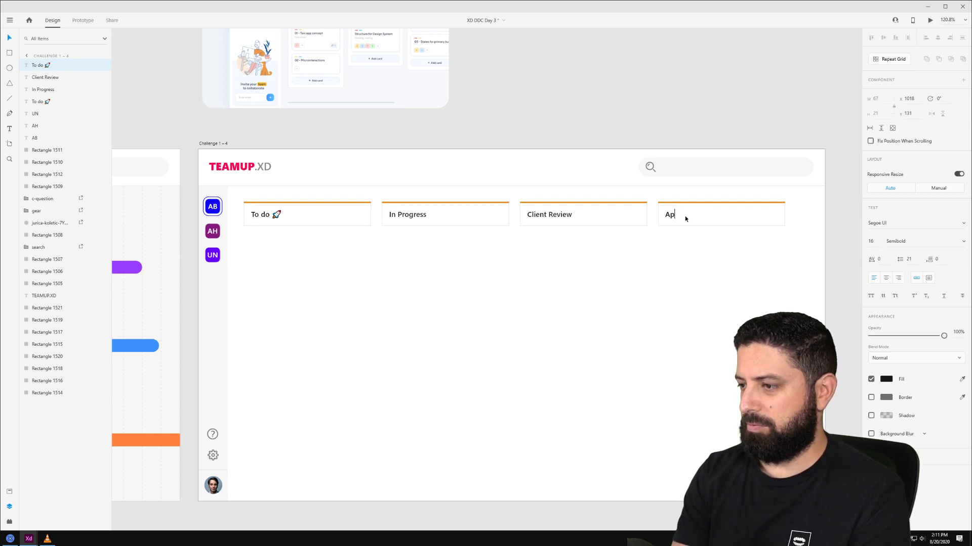
pyautogui.write('proved')
pyautogui.press('Escape')
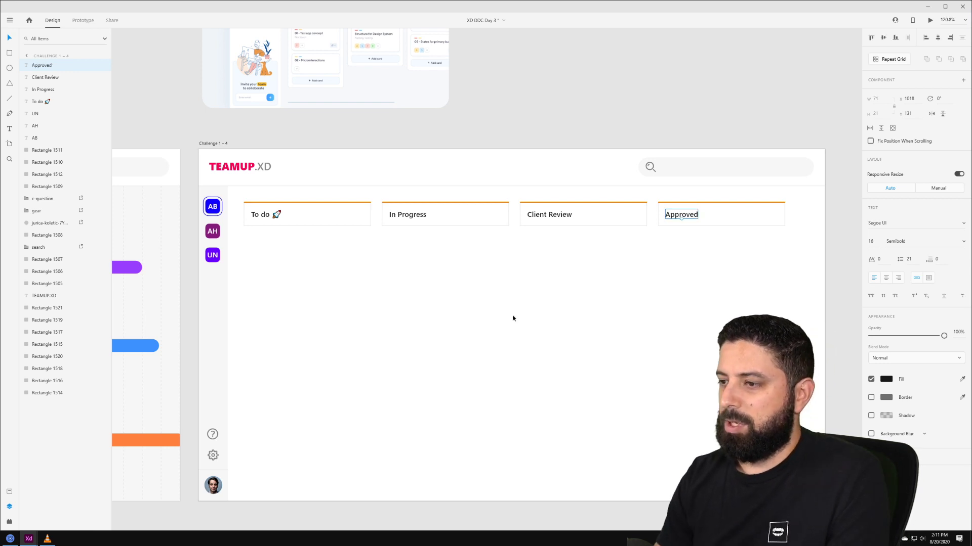
# Change the fill of the strip above the "Approved" heading to green.
pyautogui.click(687, 202)
pyautogui.click(886, 290)
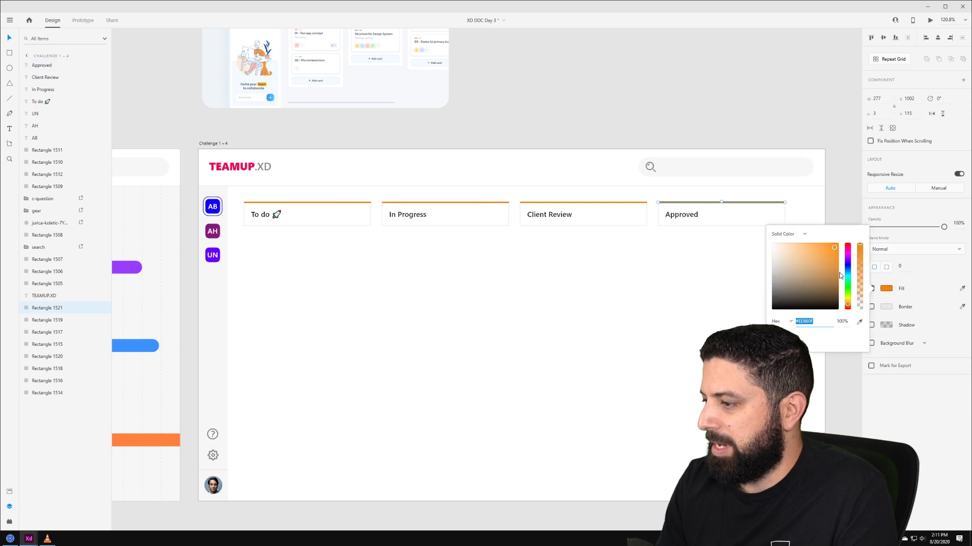
pyautogui.moveTo(850, 306); pyautogui.dragTo(851, 286)
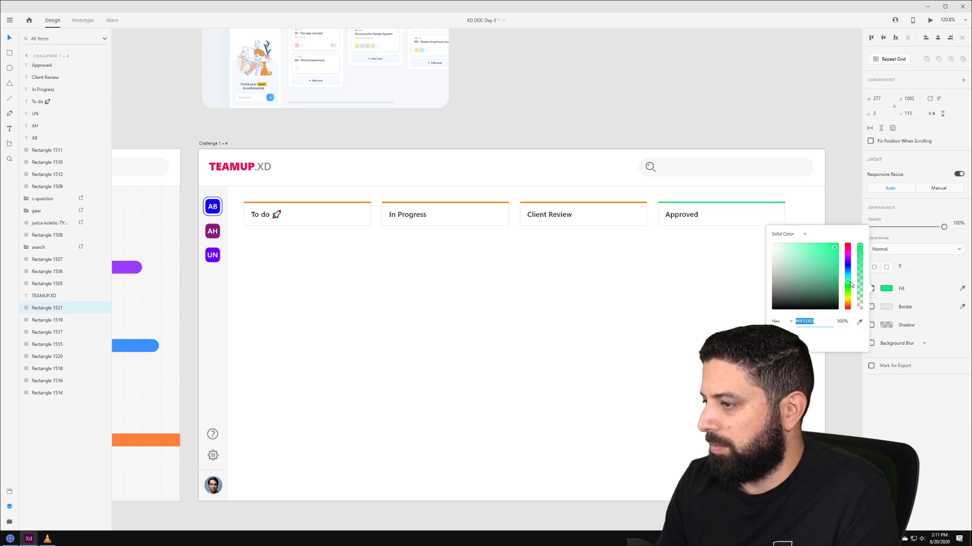
pyautogui.click(633, 240)
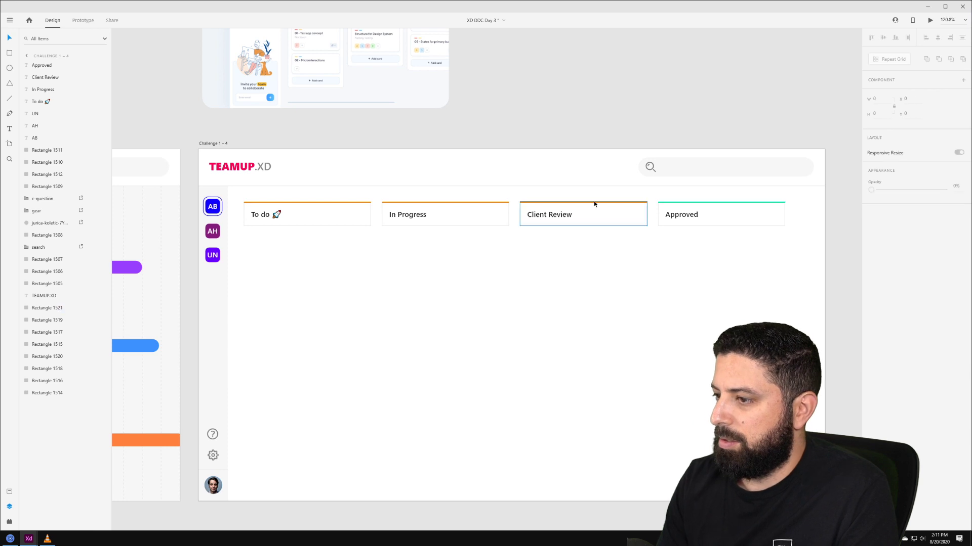
# Change the fill of the strip above the "Client Review" heading to purple.
pyautogui.click(593, 202)
pyautogui.click(887, 290)
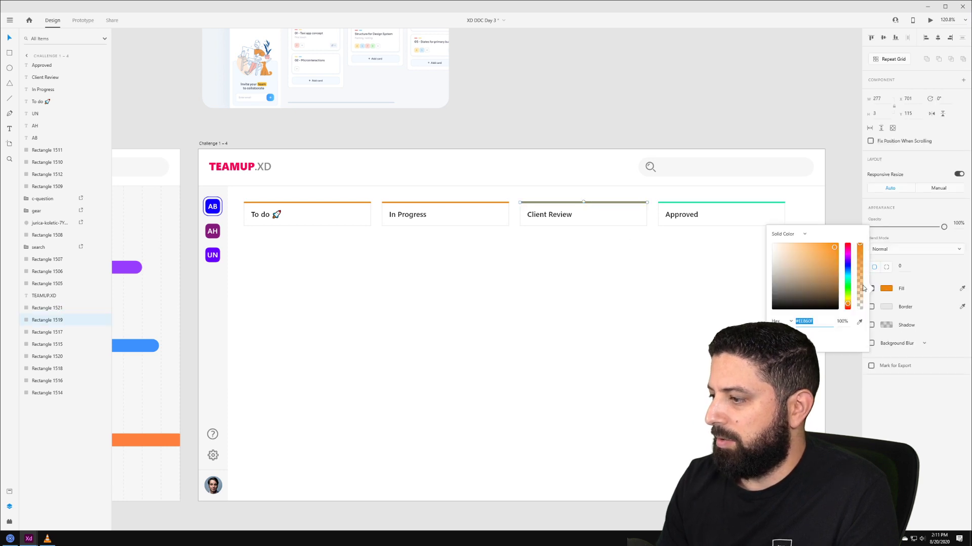
pyautogui.moveTo(849, 306); pyautogui.dragTo(850, 263)
pyautogui.click(578, 262)
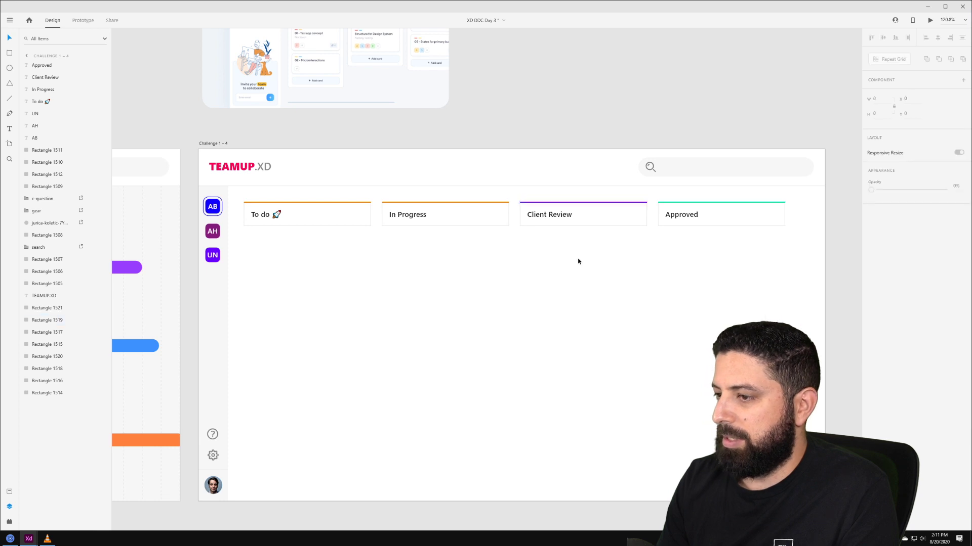
# Change the fill of the strip above the "In Progress" heading to blue.
pyautogui.click(490, 203)
pyautogui.click(886, 288)
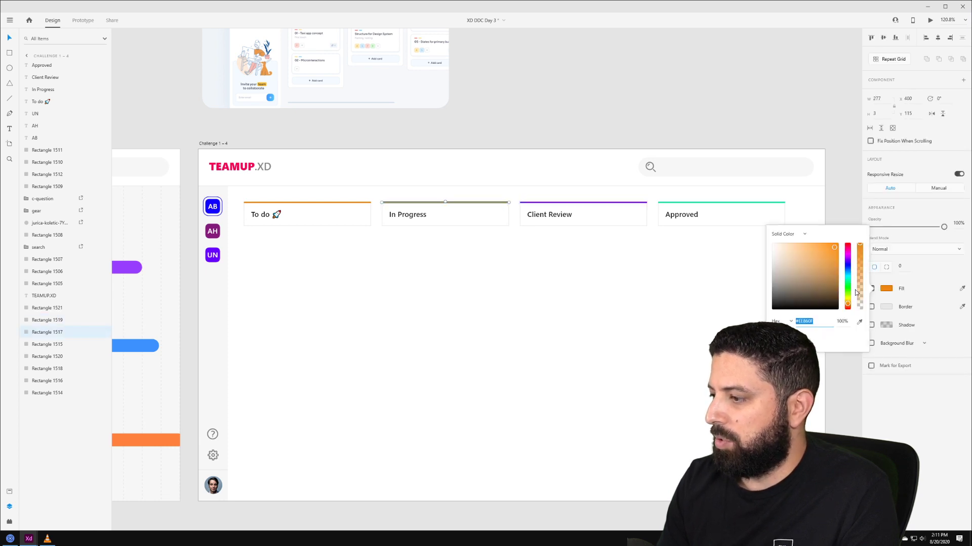
pyautogui.moveTo(848, 305); pyautogui.dragTo(844, 272)
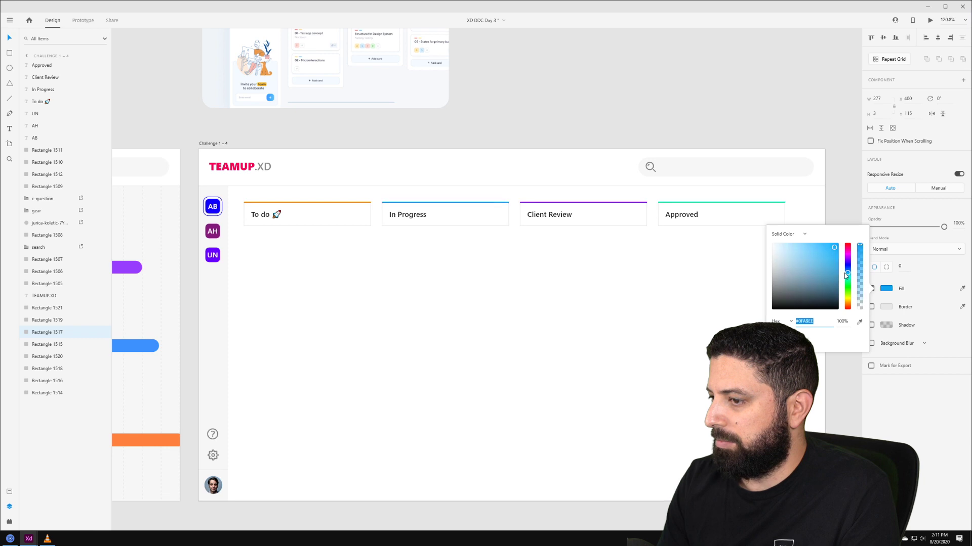
pyautogui.click(587, 288)
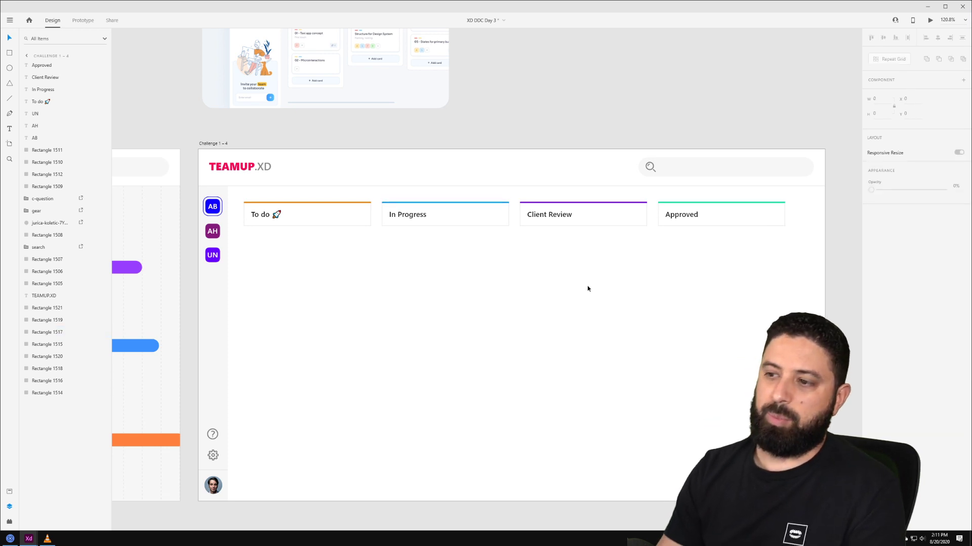
# Save the orange, blue, purple and green fills of the four header strips as colour assets.
pyautogui.click(10, 492)
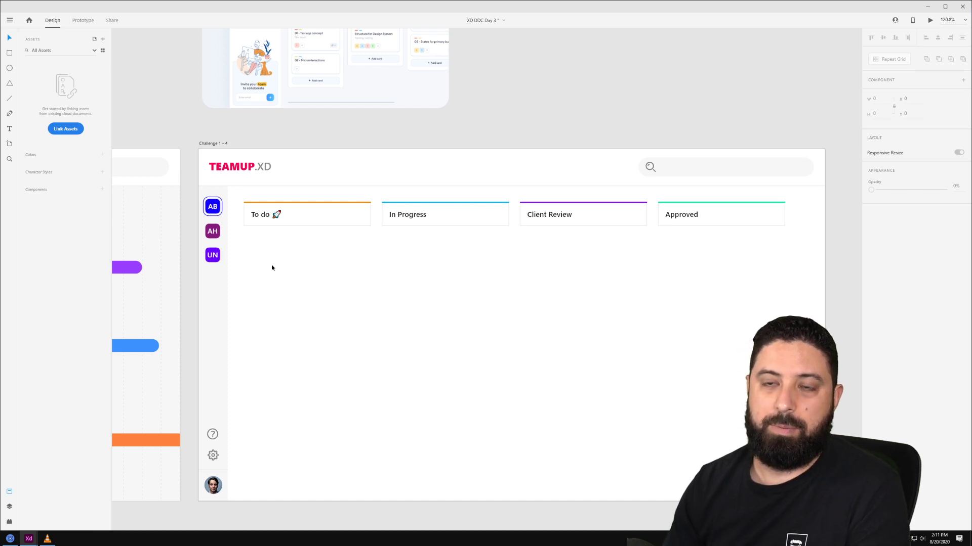
pyautogui.click(316, 203)
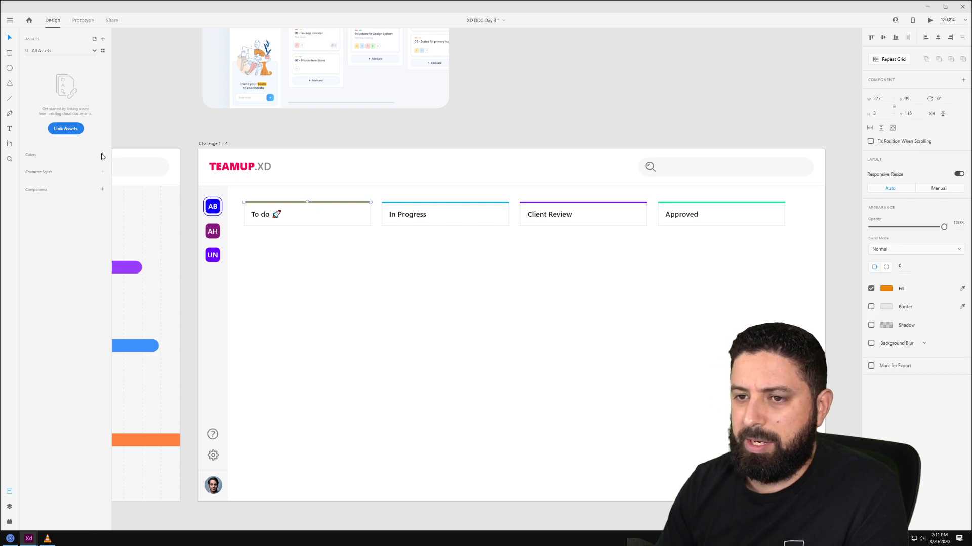
pyautogui.click(103, 156)
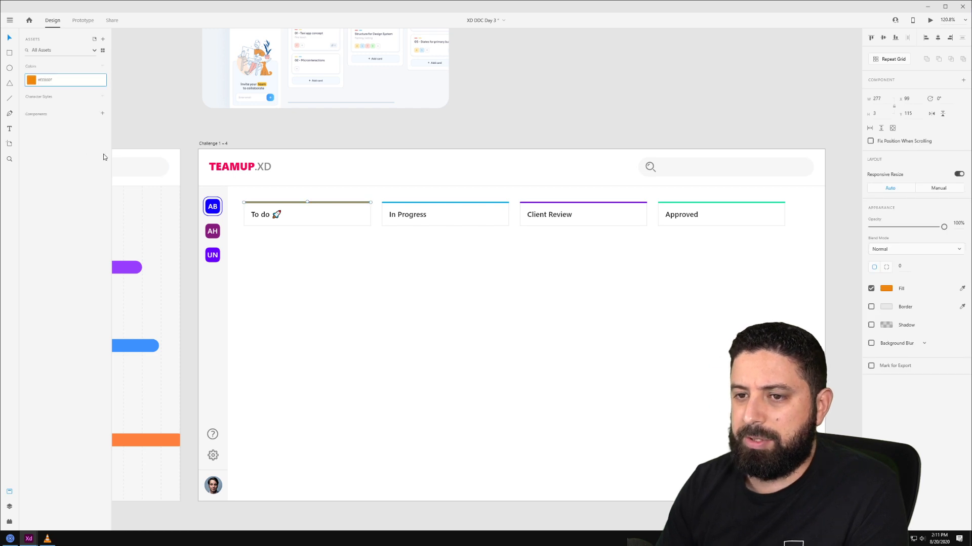
pyautogui.click(412, 203)
pyautogui.click(103, 66)
pyautogui.click(560, 203)
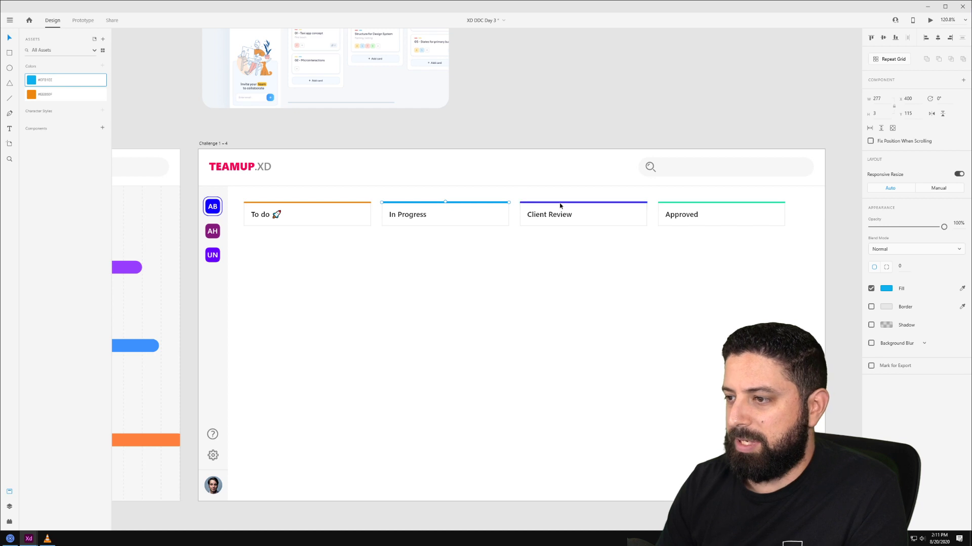
pyautogui.click(103, 66)
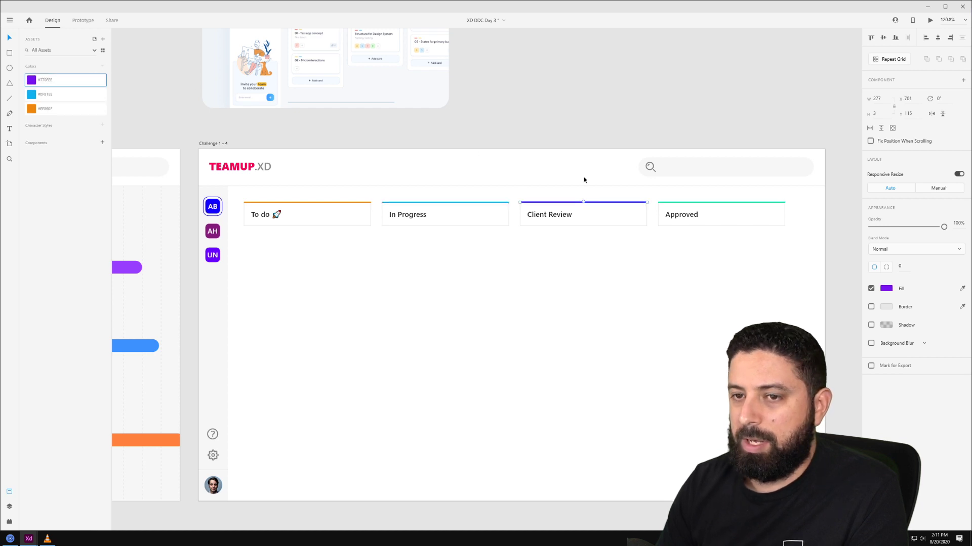
pyautogui.click(675, 202)
pyautogui.click(103, 66)
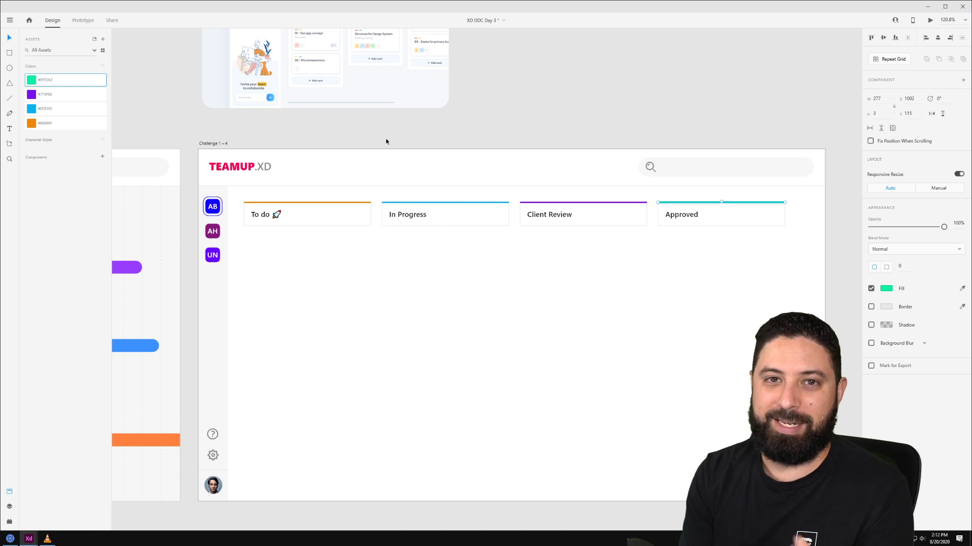
pyautogui.click(488, 295)
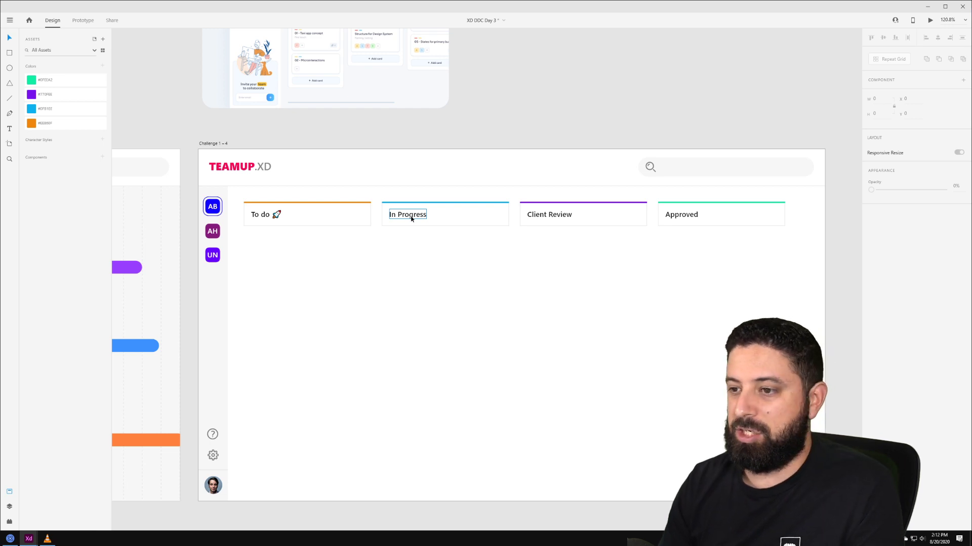
# Copy the "To do" header box and strip below it, delete the box copy, and stretch the strip into a 277 × 104 orange card at Y 184.
pyautogui.click(353, 210)
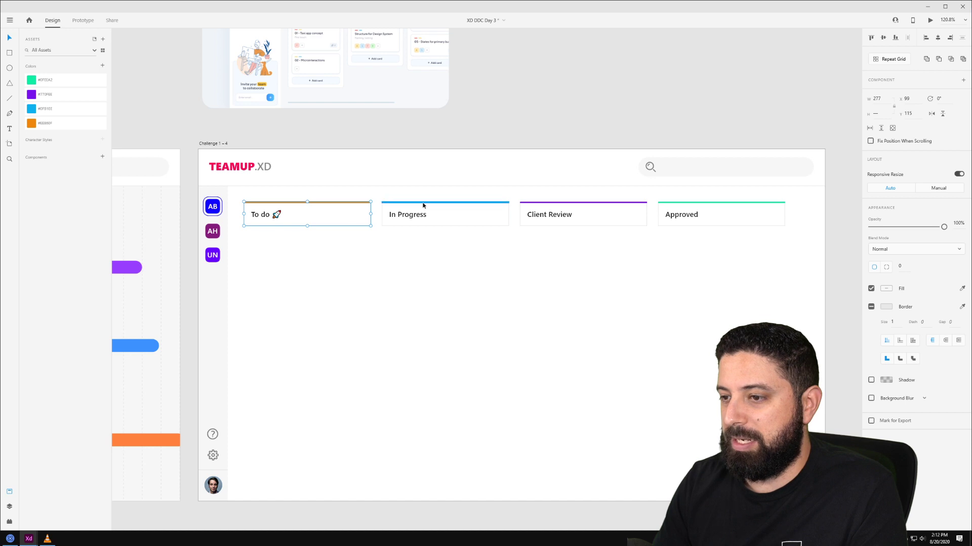
pyautogui.moveTo(324, 214); pyautogui.dragTo(358, 265)
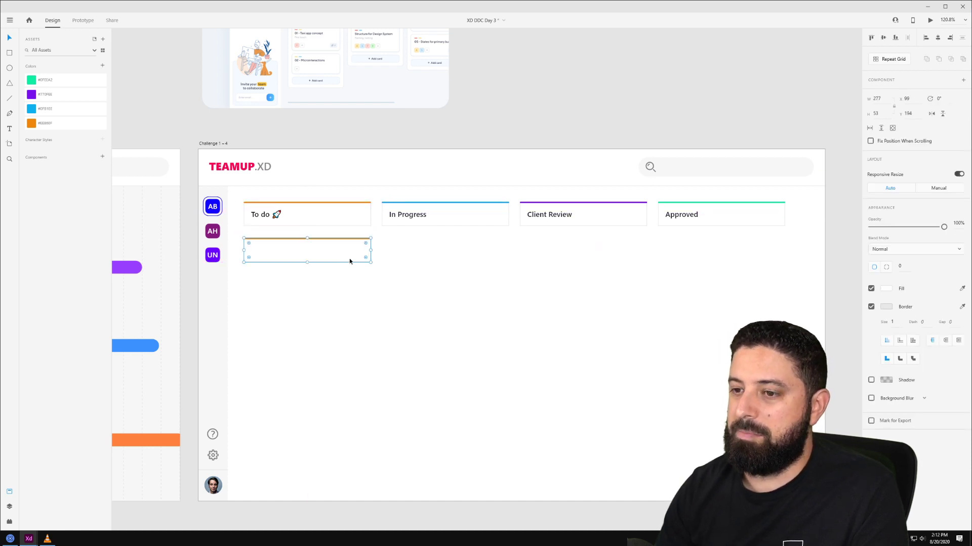
pyautogui.press('Delete')
pyautogui.click(298, 239)
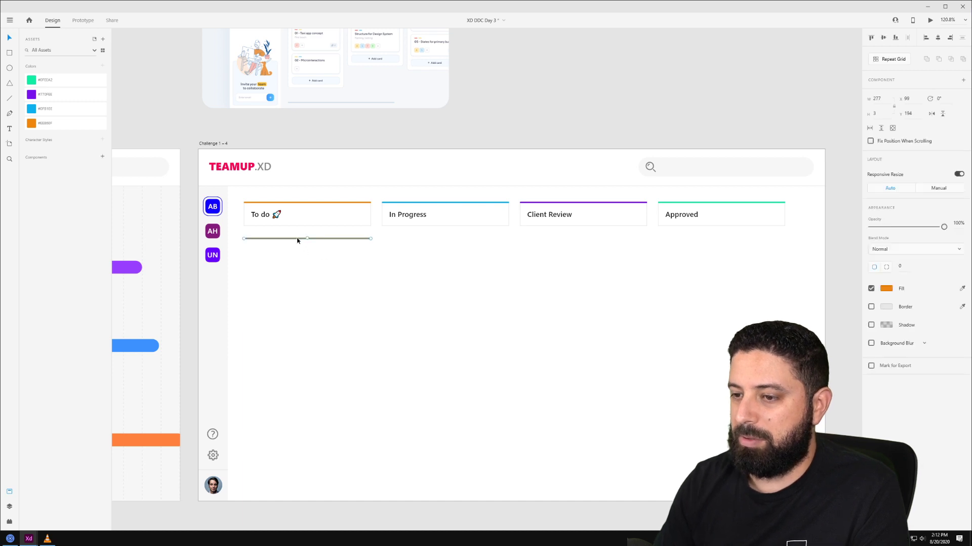
pyautogui.moveTo(306, 239); pyautogui.dragTo(309, 271)
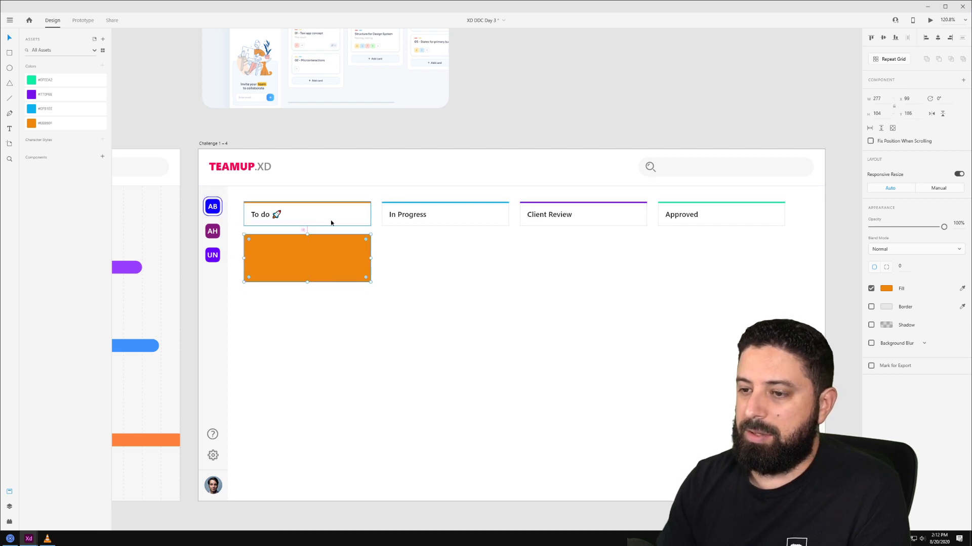
pyautogui.press('Up')
pyautogui.press('Up')
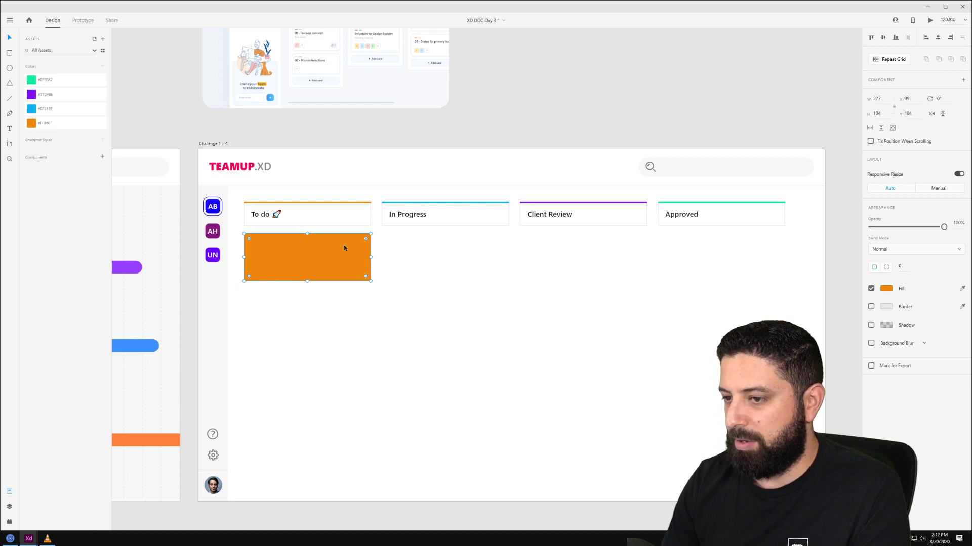
# Duplicate the orange card under the "In Progress" header and lower the copy's opacity to 16%.
pyautogui.keyDown('alt'); pyautogui.moveTo(344, 248); pyautogui.dragTo(434, 258); pyautogui.keyUp('alt')
pyautogui.moveTo(944, 227); pyautogui.dragTo(892, 235)
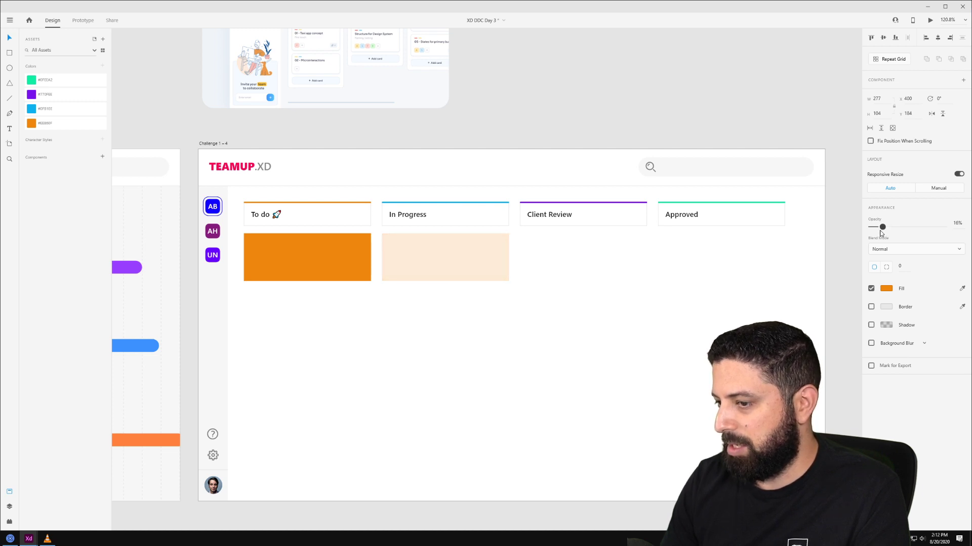
pyautogui.moveTo(879, 231); pyautogui.dragTo(879, 232)
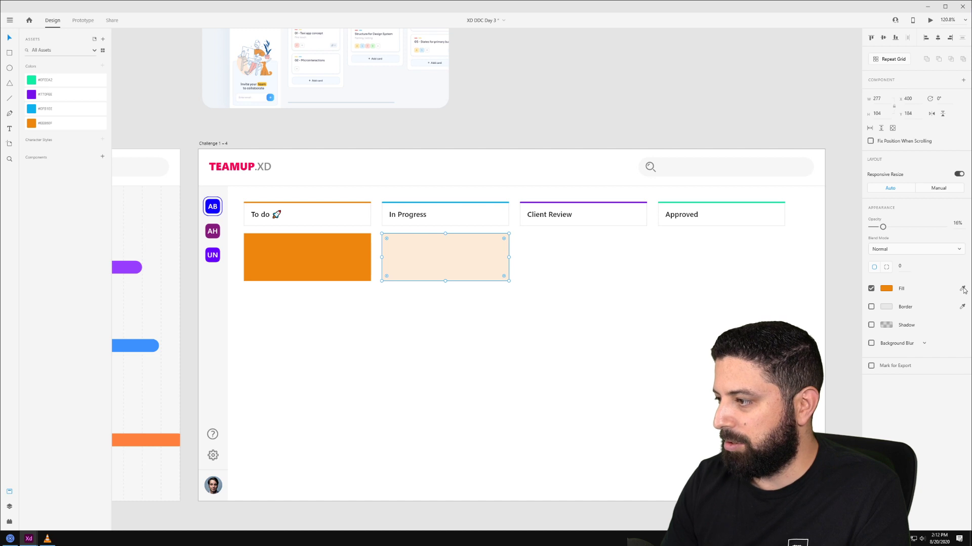
# Fill the "To do" card with the pale orange sampled from its faded copy, and delete the copy.
pyautogui.click(291, 261)
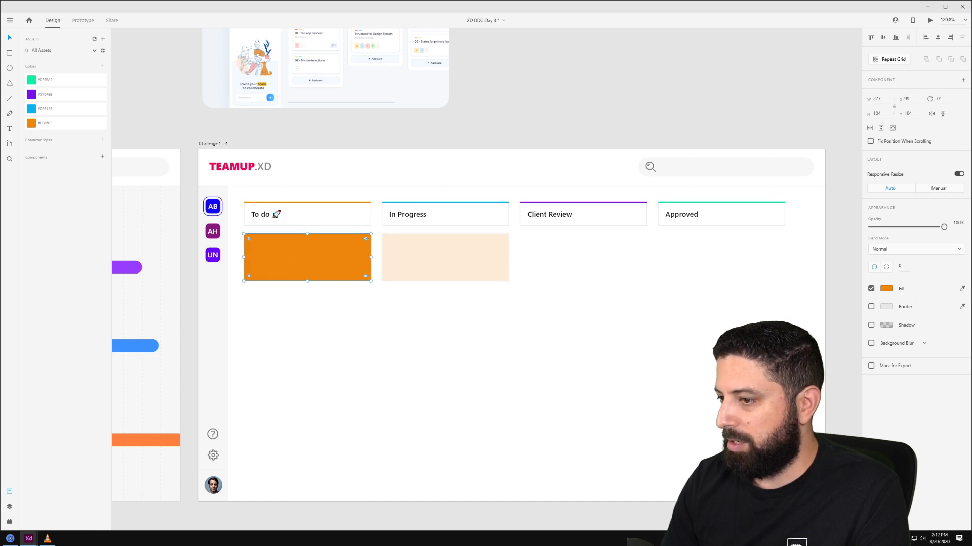
pyautogui.press('i')
pyautogui.click(400, 253)
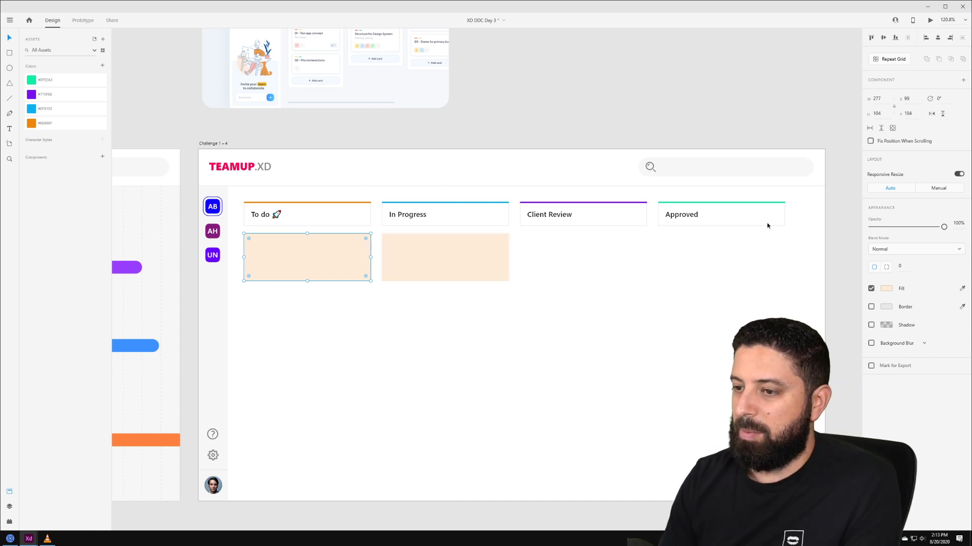
pyautogui.click(433, 251)
pyautogui.press('Delete')
# Save the "To do" card's pale orange fill as a colour asset and place it below the orange one.
pyautogui.click(297, 260)
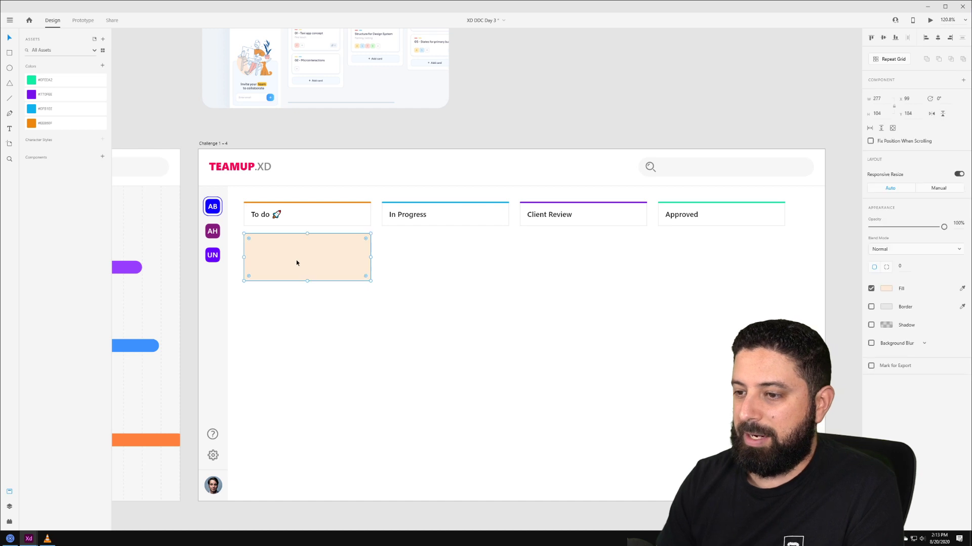
pyautogui.click(103, 66)
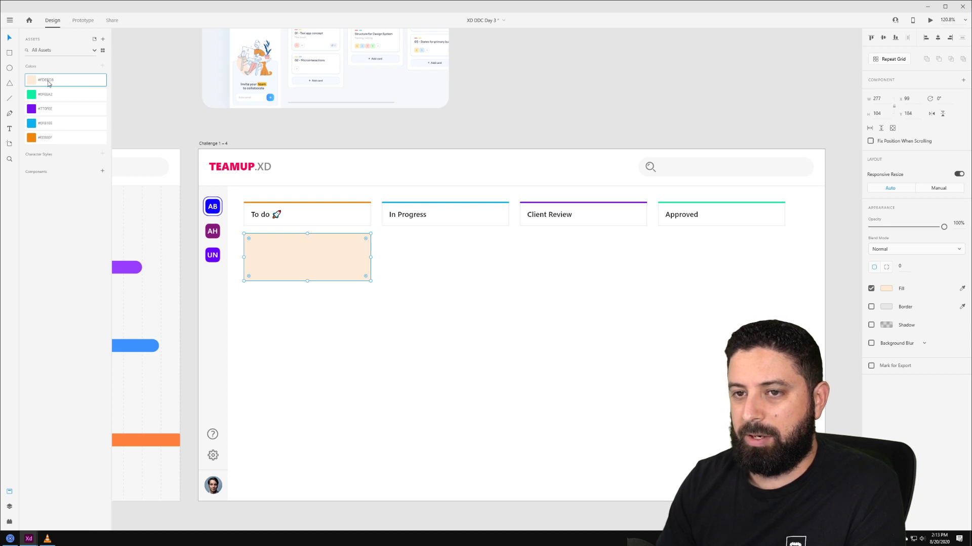
pyautogui.moveTo(49, 84); pyautogui.dragTo(48, 146)
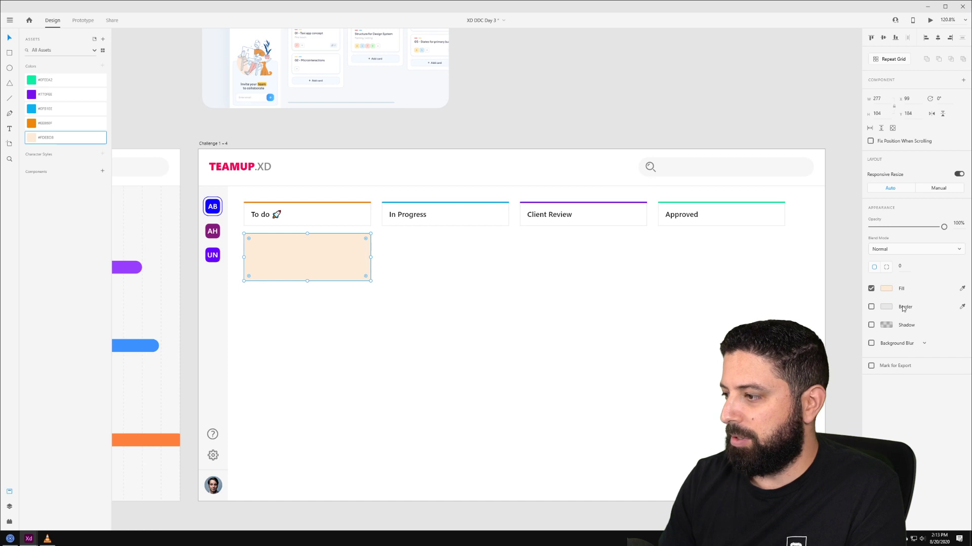
pyautogui.click(871, 307)
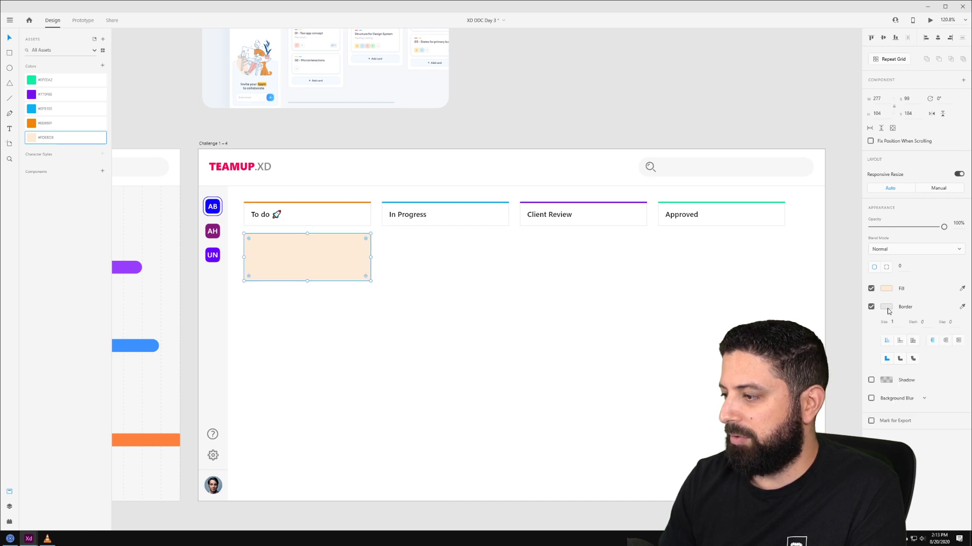
pyautogui.click(887, 307)
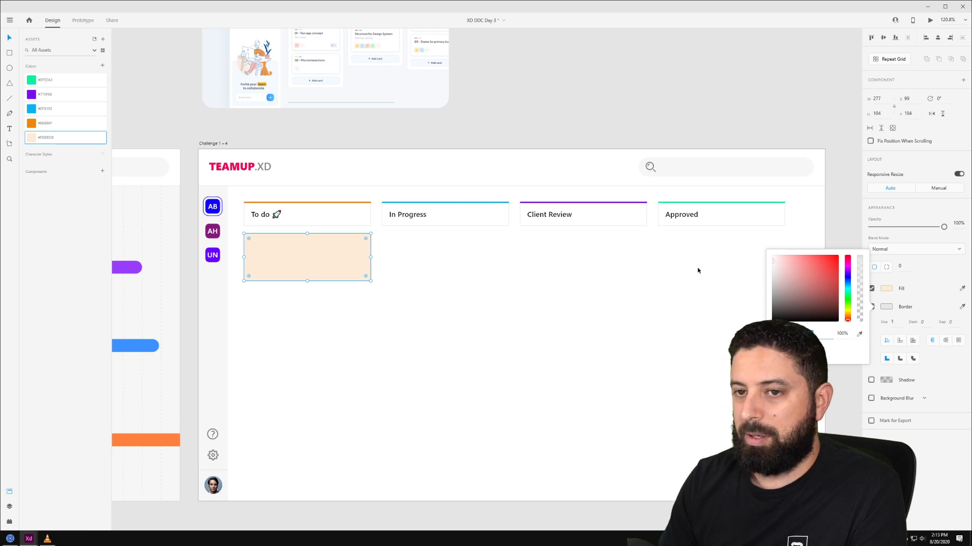
pyautogui.click(917, 303)
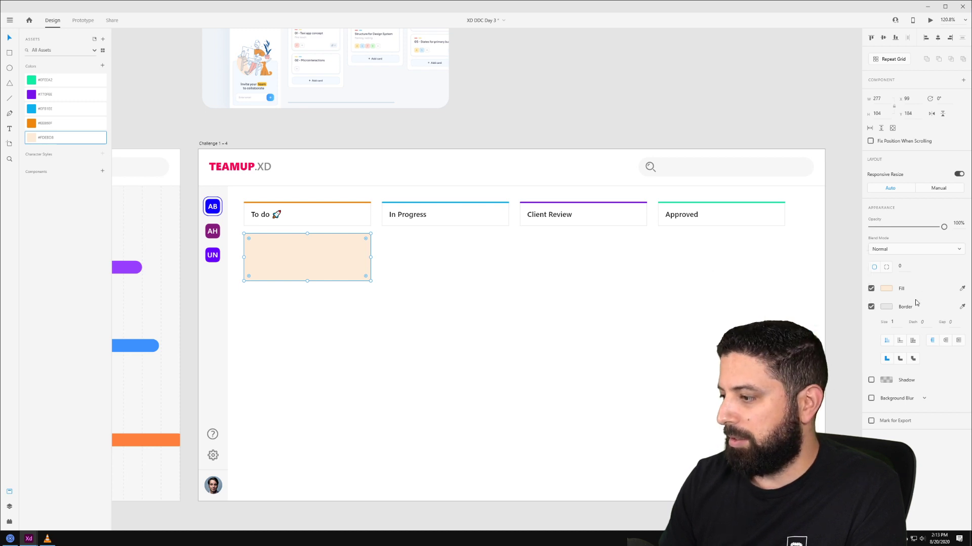
pyautogui.click(871, 308)
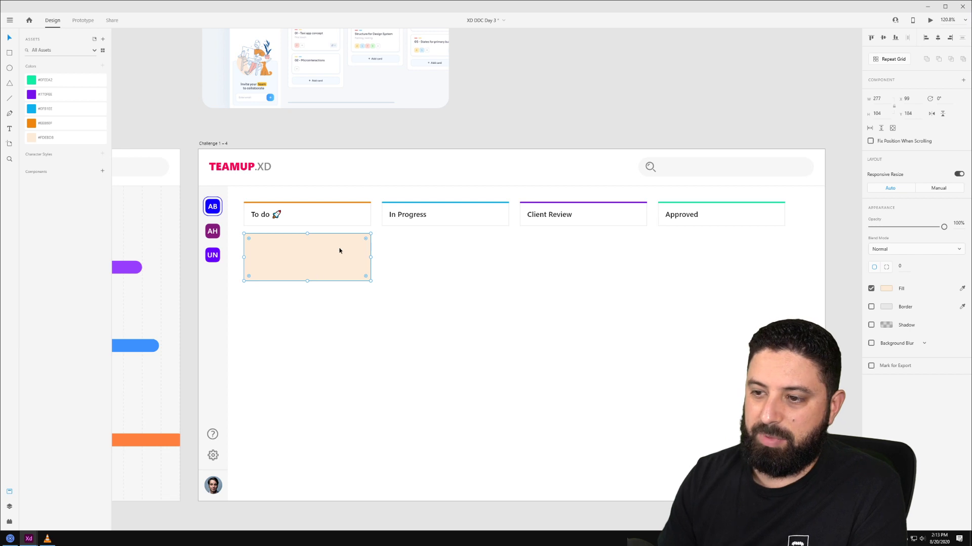
# Copy the pale orange card under the other three headers and fill the copies with the saved blue, purple and green.
pyautogui.press('alt')
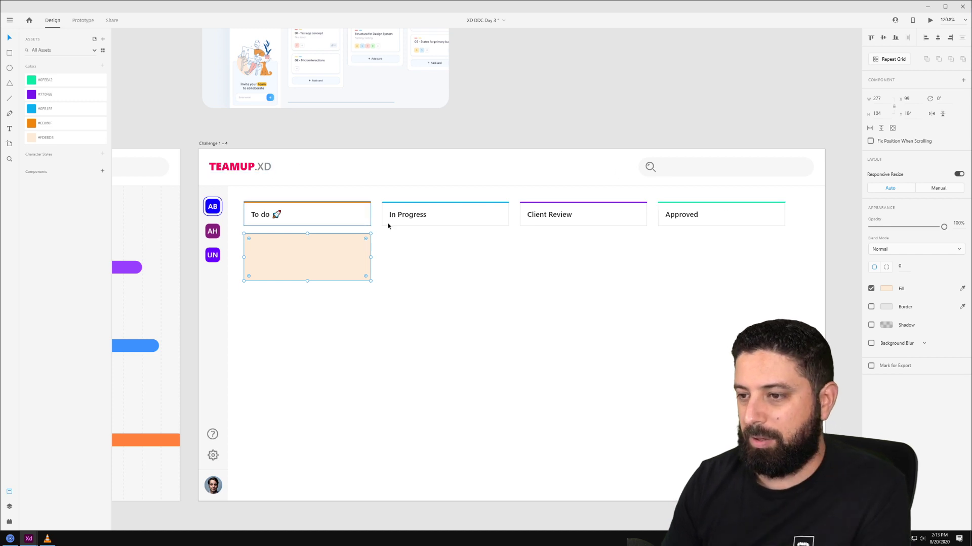
pyautogui.moveTo(289, 245); pyautogui.dragTo(688, 254)
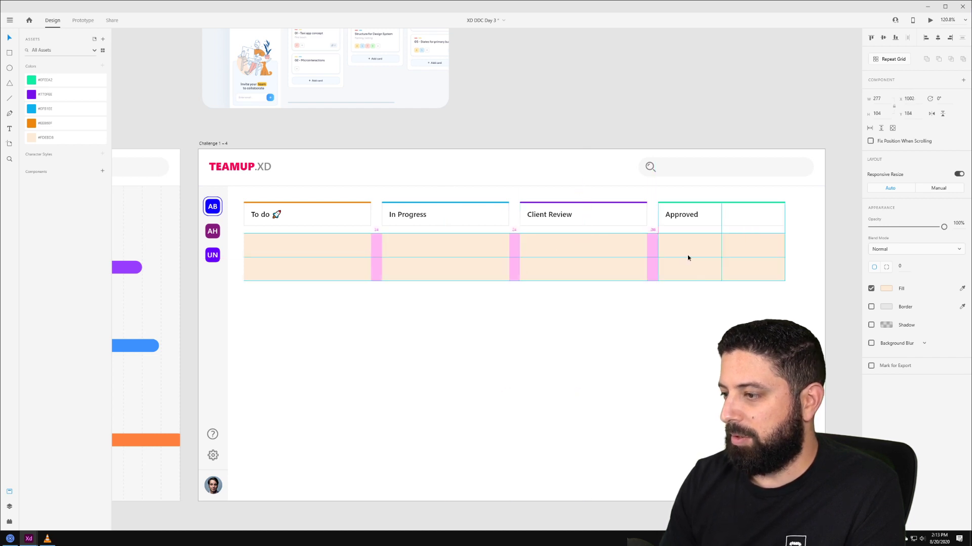
pyautogui.click(454, 261)
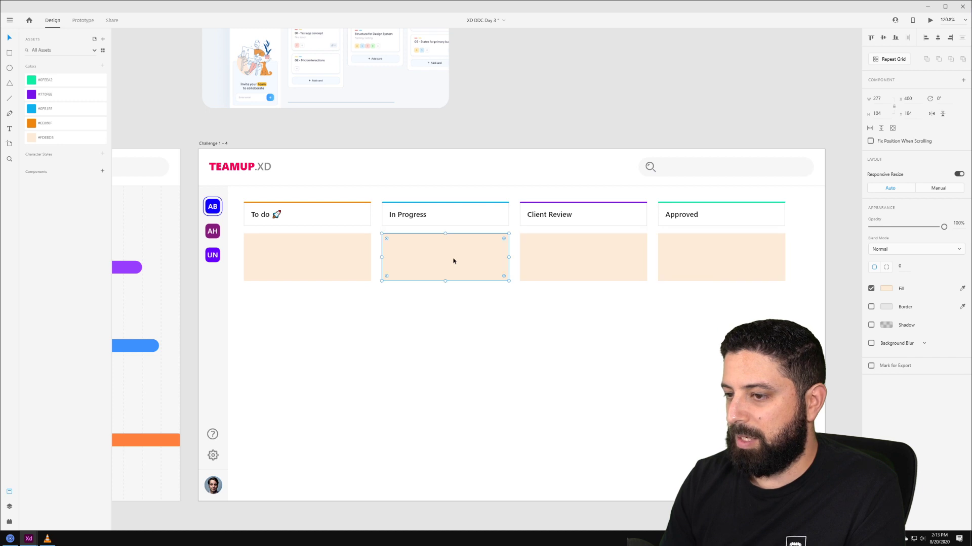
pyautogui.click(65, 109)
pyautogui.click(578, 259)
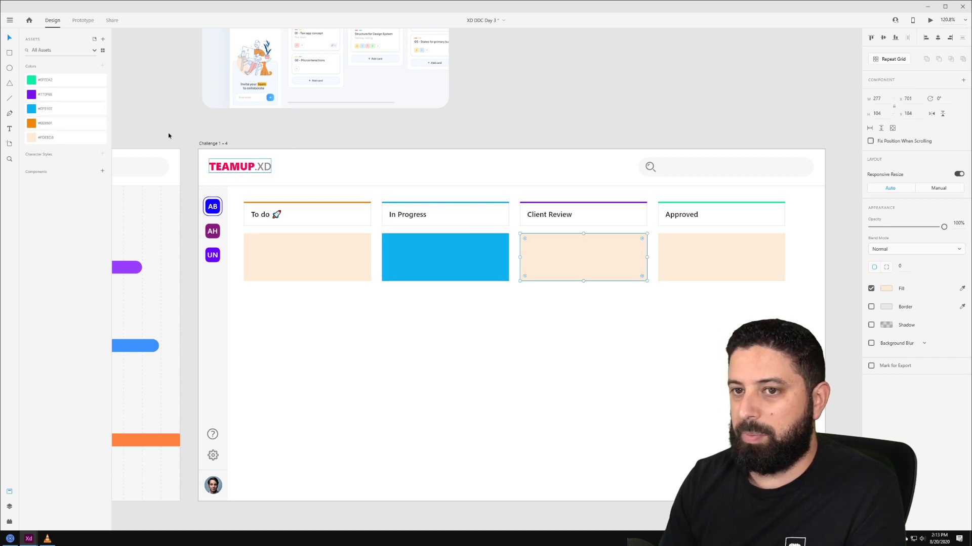
pyautogui.click(60, 94)
pyautogui.click(704, 260)
pyautogui.click(50, 80)
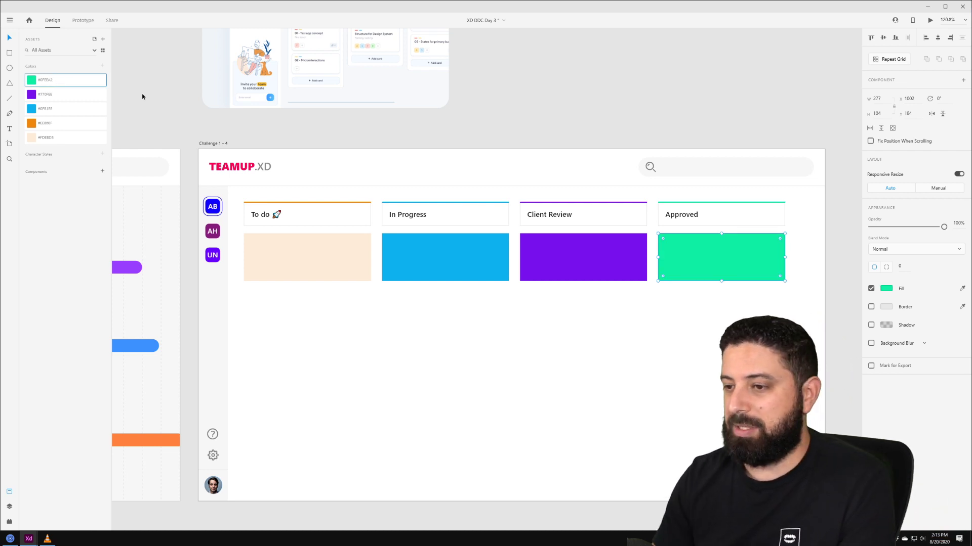
# Duplicate the blue, purple and green cards in a row below at Y 310 and lower the copies' opacity to about 11%.
pyautogui.click(435, 250)
pyautogui.keyDown('shift'); pyautogui.click(572, 256); pyautogui.keyUp('shift')
pyautogui.keyDown('shift'); pyautogui.click(710, 262); pyautogui.keyUp('shift')
pyautogui.moveTo(710, 262); pyautogui.dragTo(730, 308)
pyautogui.click(734, 374)
pyautogui.moveTo(792, 336); pyautogui.dragTo(382, 289)
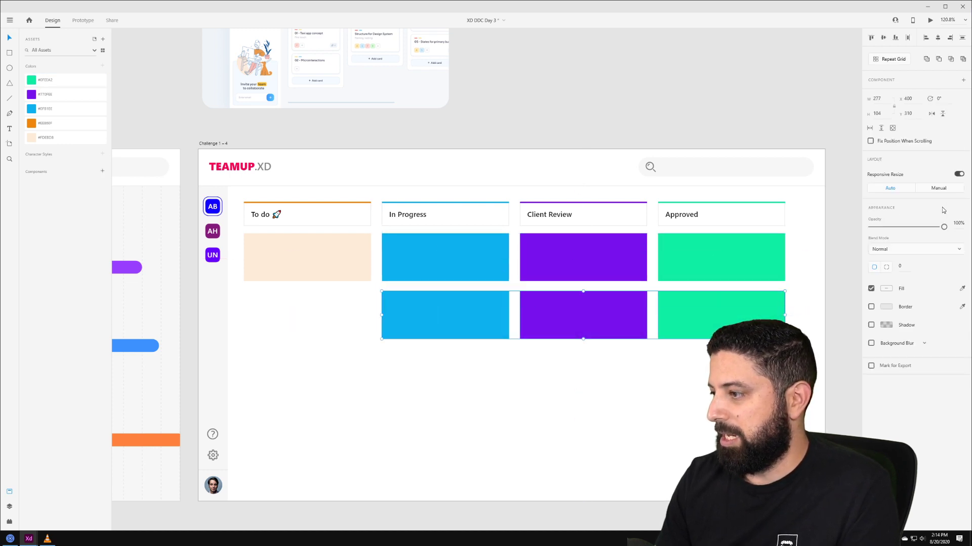
pyautogui.moveTo(946, 226); pyautogui.dragTo(885, 232)
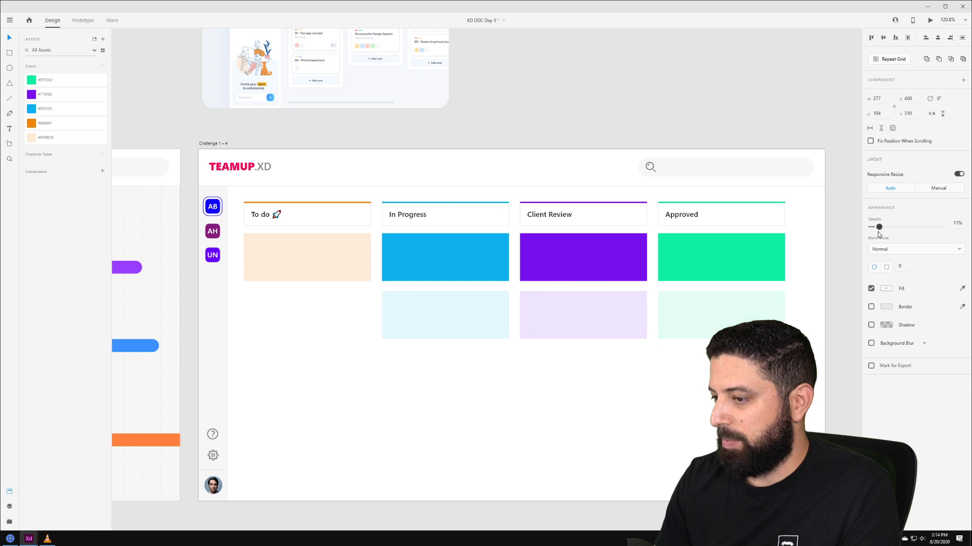
# Fill the blue, purple and green cards with the tints sampled from their copies at 10% opacity, and delete the copies.
pyautogui.moveTo(878, 232); pyautogui.dragTo(876, 232)
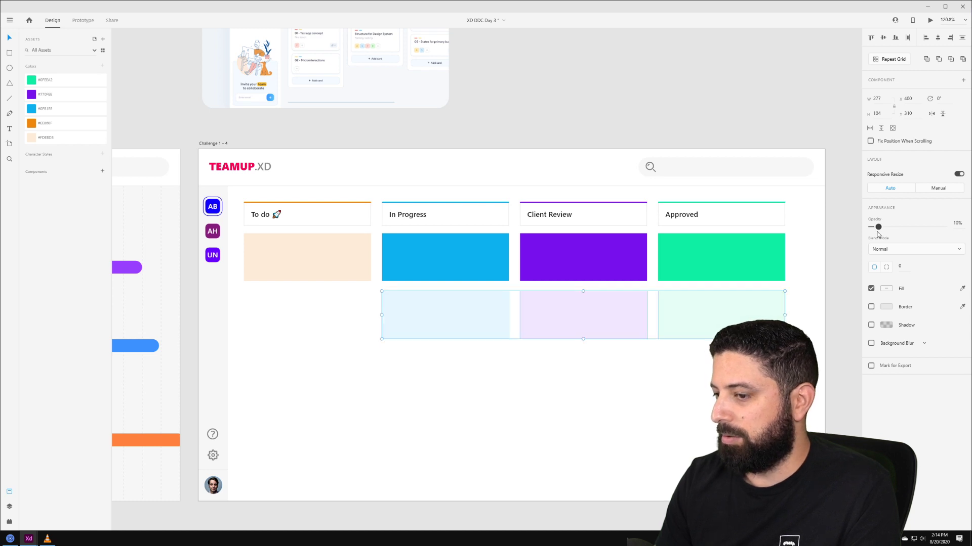
pyautogui.click(698, 440)
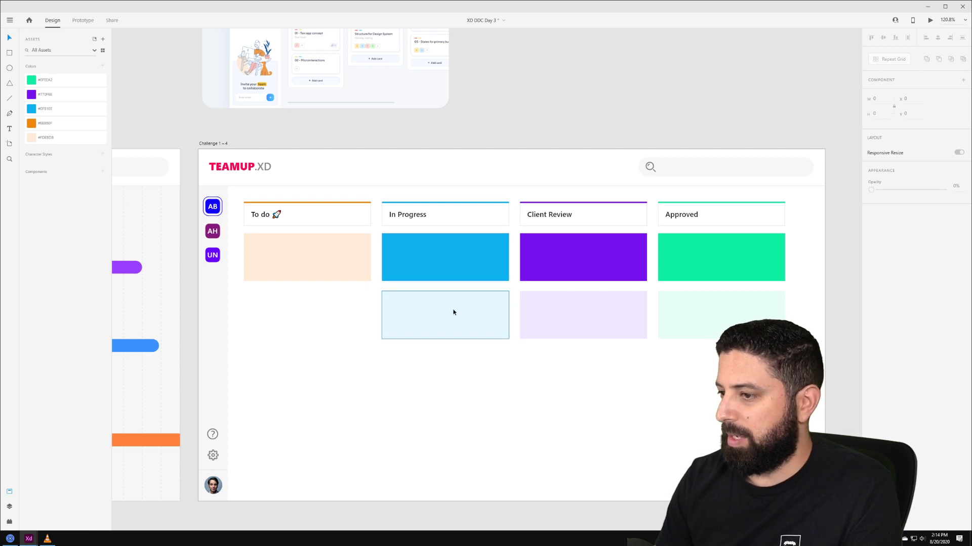
pyautogui.click(460, 257)
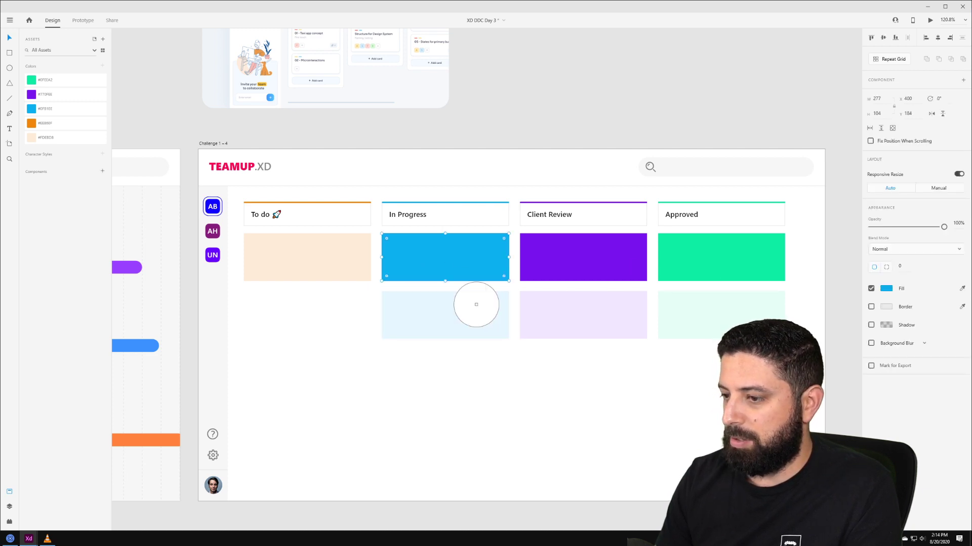
pyautogui.click(572, 277)
pyautogui.click(590, 314)
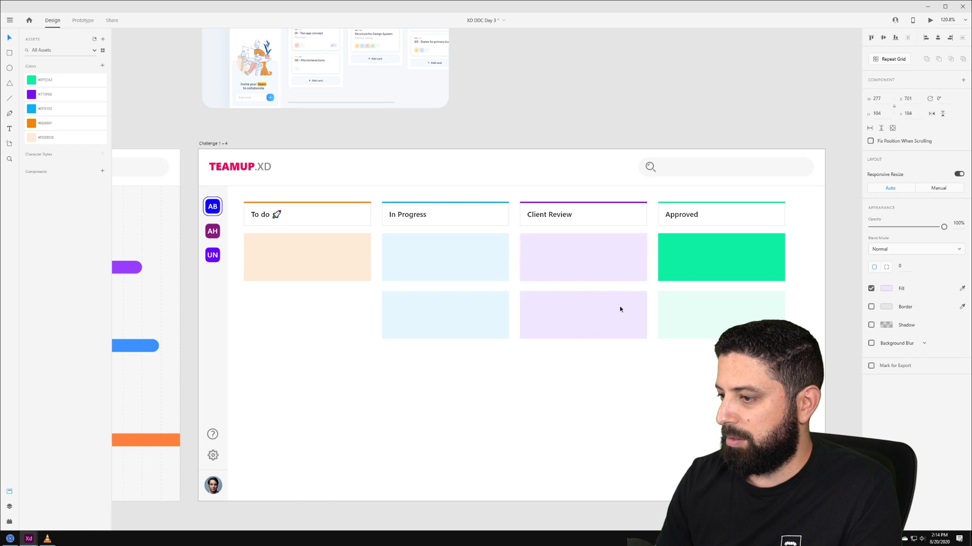
pyautogui.click(697, 271)
pyautogui.click(963, 289)
pyautogui.click(738, 312)
pyautogui.click(821, 331)
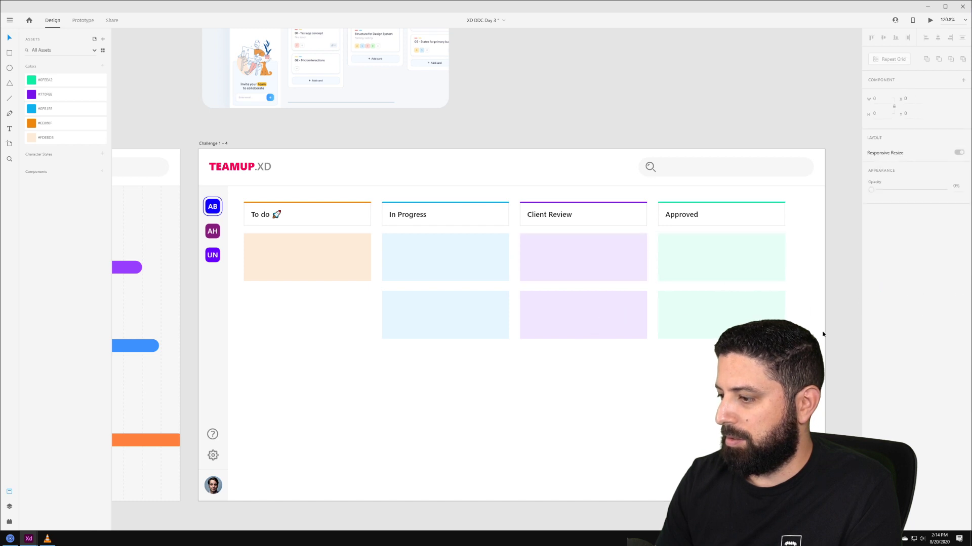
pyautogui.moveTo(803, 248); pyautogui.dragTo(472, 334)
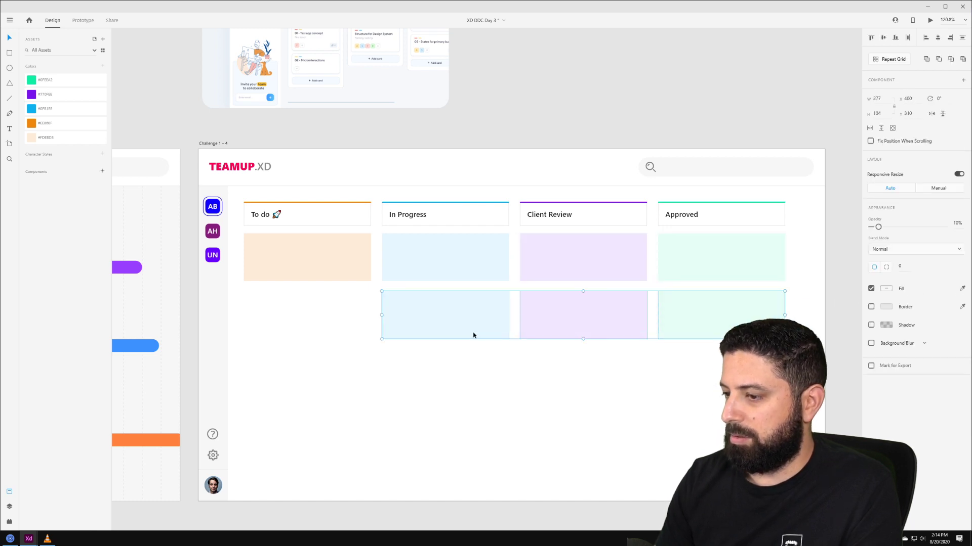
pyautogui.press('Delete')
# Save the pale blue, pale purple and pale green card fills as colour assets, each placed below its full-strength colour.
pyautogui.click(447, 258)
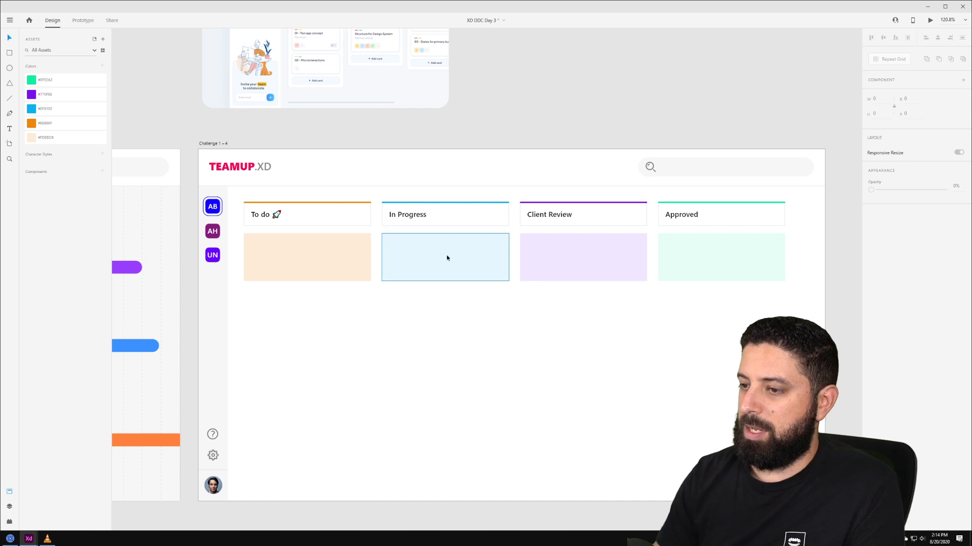
pyautogui.click(102, 66)
pyautogui.moveTo(45, 83); pyautogui.dragTo(43, 129)
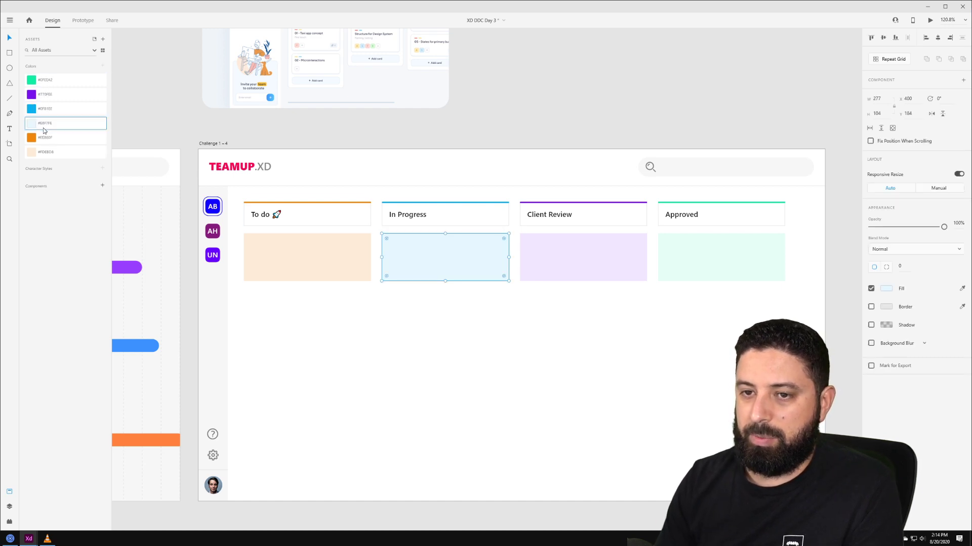
pyautogui.click(533, 256)
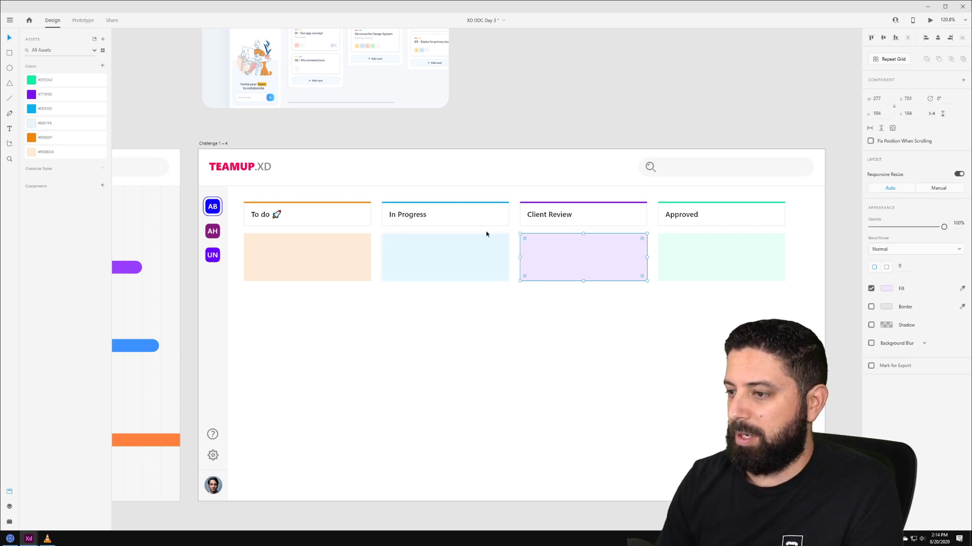
pyautogui.click(102, 65)
pyautogui.moveTo(44, 80); pyautogui.dragTo(48, 118)
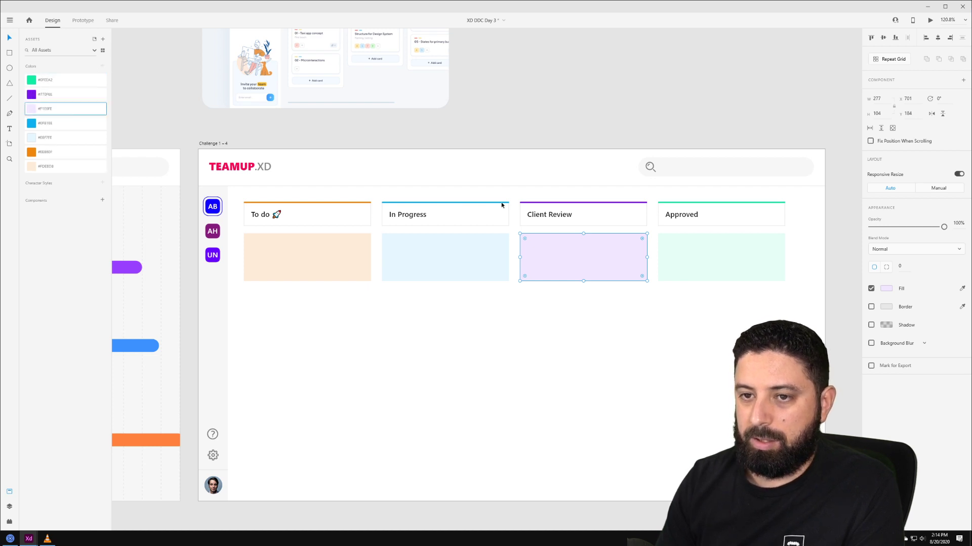
pyautogui.click(699, 252)
pyautogui.click(103, 65)
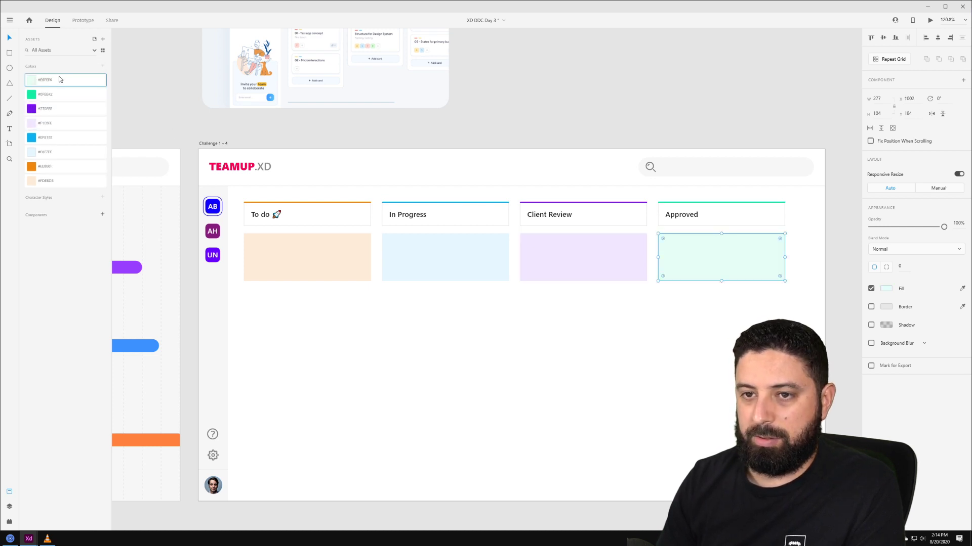
pyautogui.moveTo(59, 80); pyautogui.dragTo(43, 95)
pyautogui.click(246, 126)
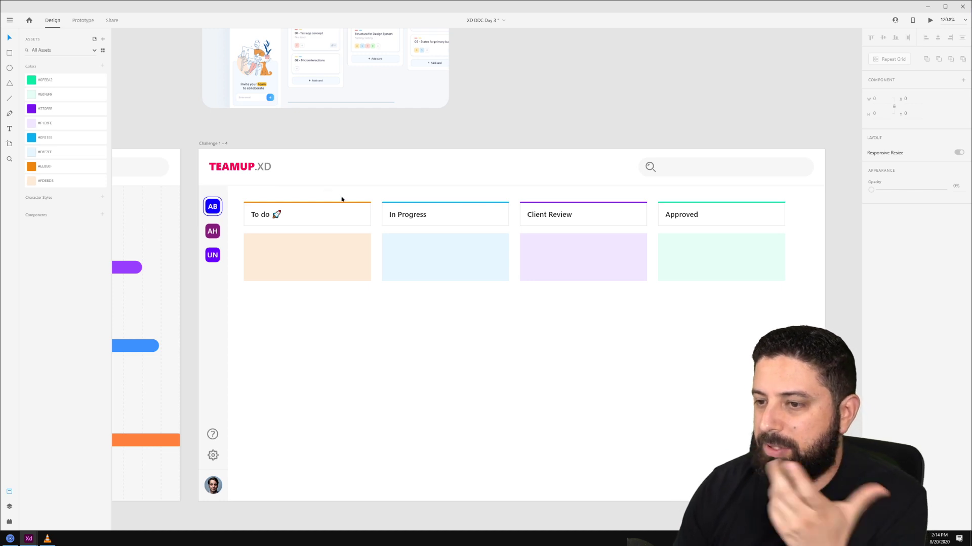
# Add the title "Dashboard Design" to the pale orange "To do" card and place it at X 119, Y 202.
pyautogui.click(303, 251)
pyautogui.scroll(1, 254, 249)
pyautogui.scroll(3, 254, 249)
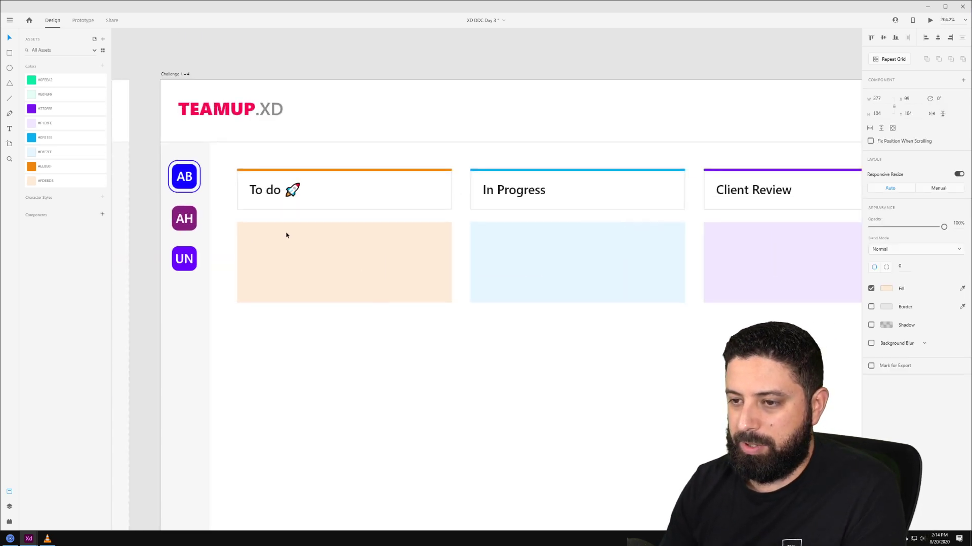
pyautogui.click(252, 233)
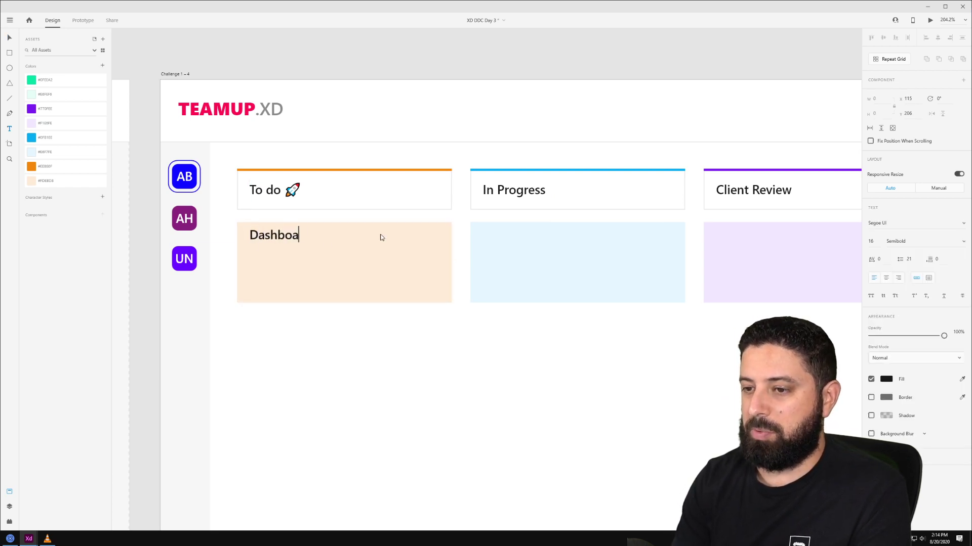
pyautogui.press('Escape')
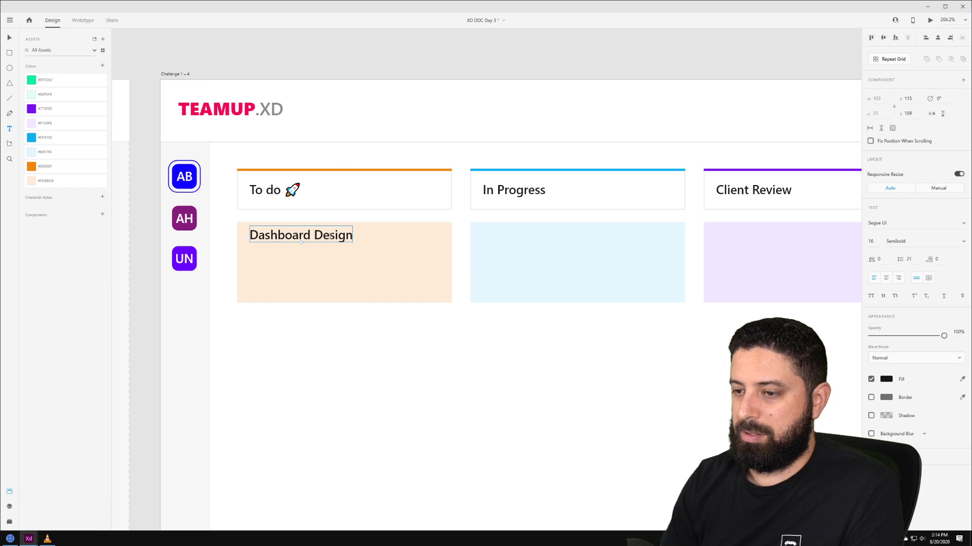
pyautogui.moveTo(337, 240); pyautogui.dragTo(335, 247)
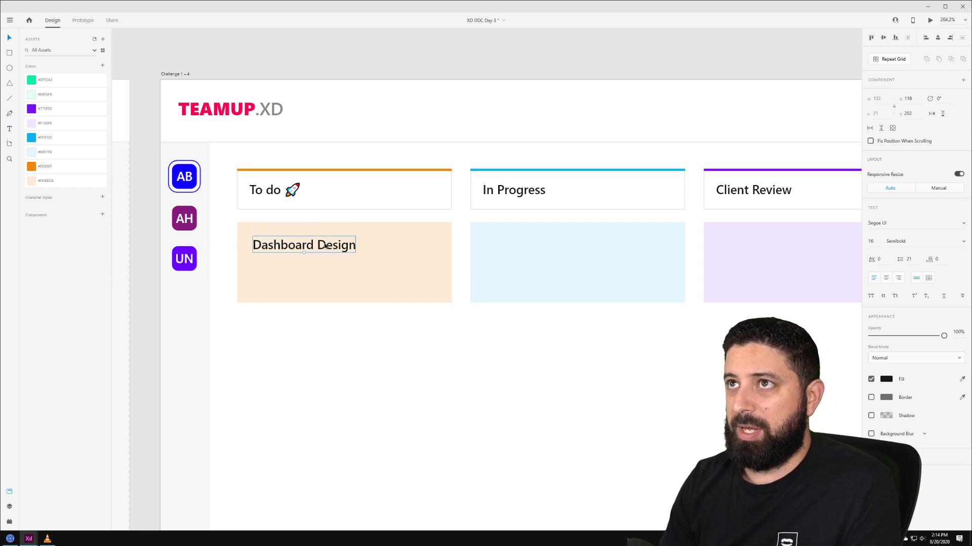
# Copy the avatar from the purple "Release" bar on the neighbouring artboard into the lower-right corner of the "To do" card.
pyautogui.scroll(-4, 335, 284)
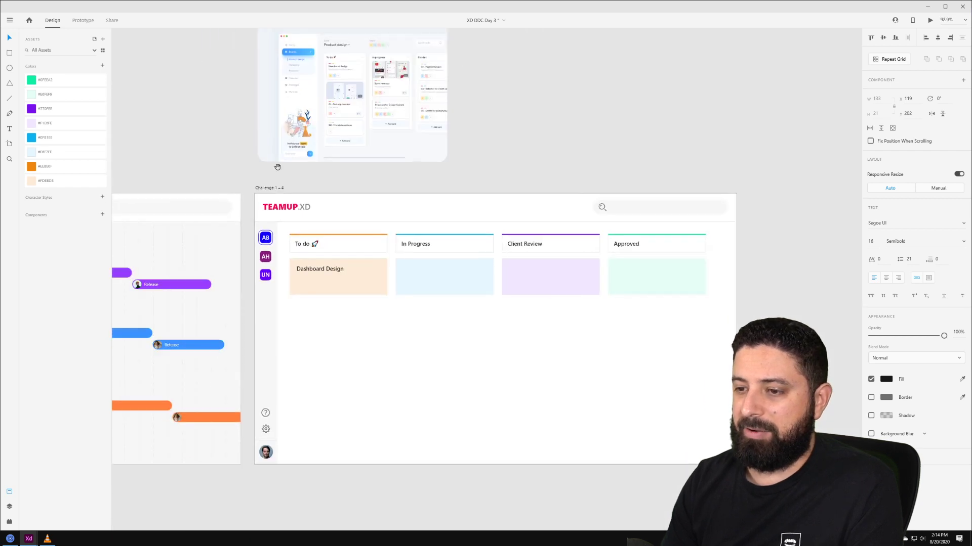
pyautogui.moveTo(188, 171); pyautogui.dragTo(404, 150)
pyautogui.doubleClick(204, 255)
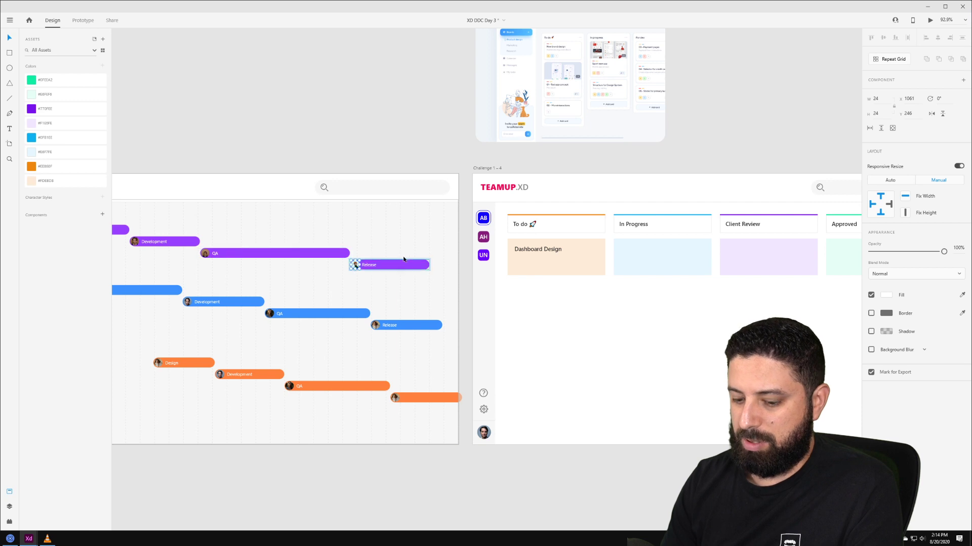
pyautogui.scroll(5, 603, 276)
pyautogui.click(549, 252)
pyautogui.hotkey('ctrl', 'v')
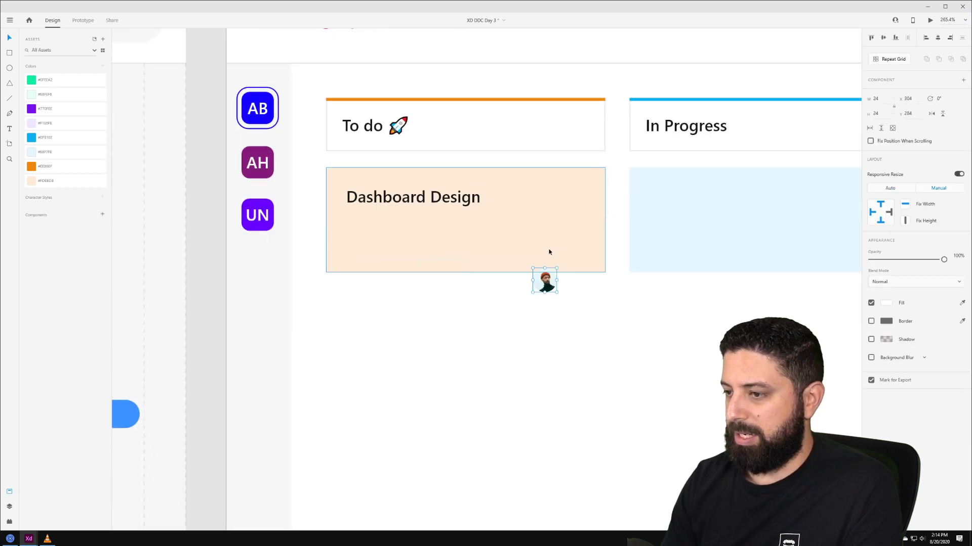
pyautogui.moveTo(549, 282); pyautogui.dragTo(580, 256)
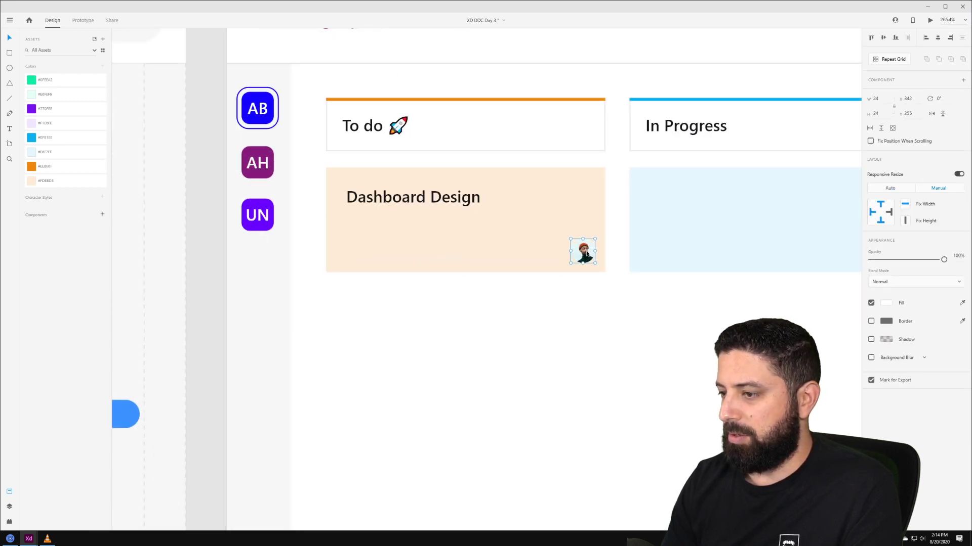
# Duplicate the "Dashboard Design" title near the card's lower edge and set the copy's font size to 12.
pyautogui.click(437, 201)
pyautogui.moveTo(433, 200); pyautogui.dragTo(433, 256)
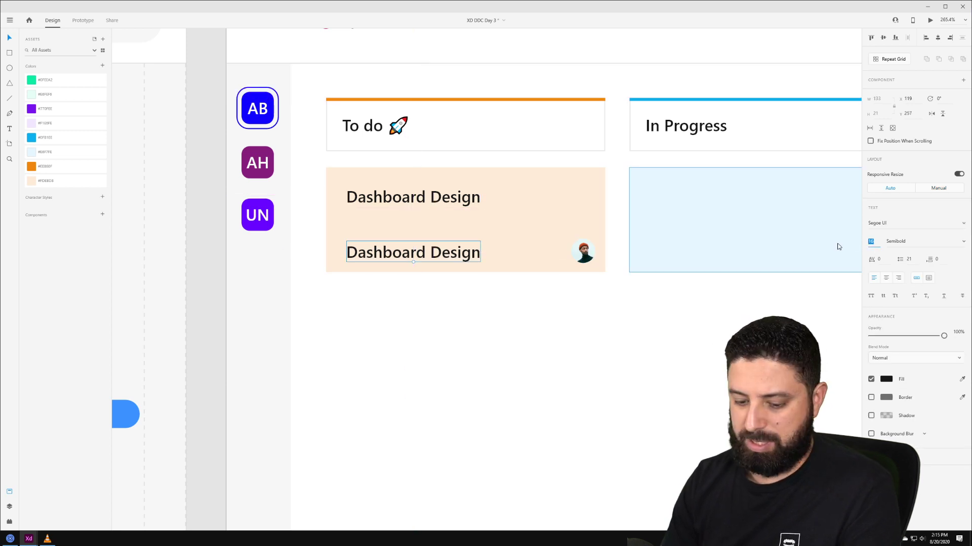
pyautogui.write('12')
pyautogui.press('Return')
# Replace the wording of the small lower text on the "To do" card with "In 4 days".
pyautogui.doubleClick(420, 259)
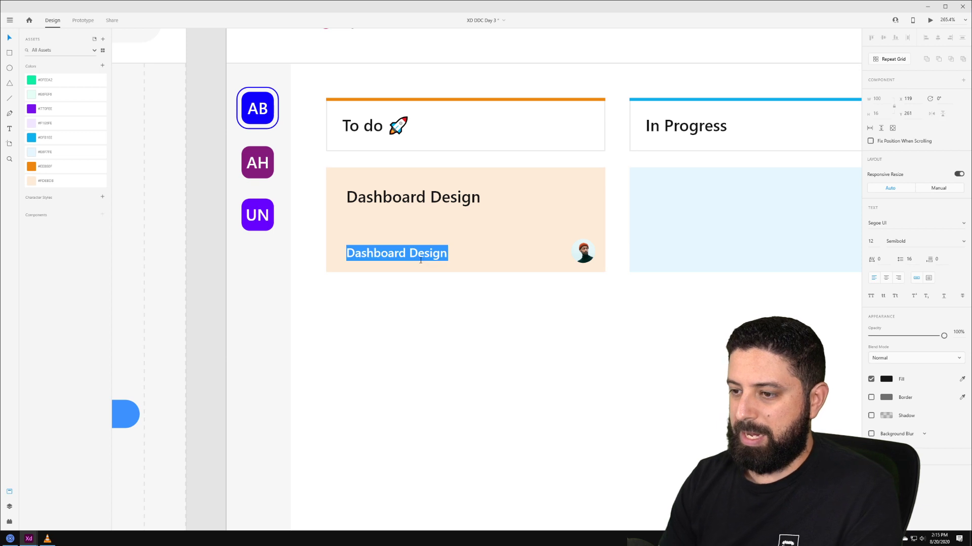
pyautogui.write('Du')
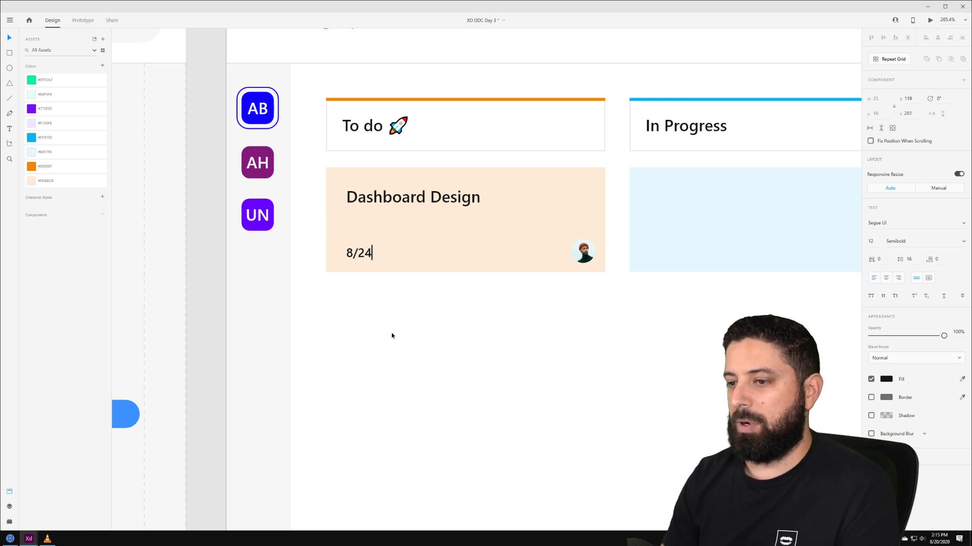
pyautogui.doubleClick(363, 255)
pyautogui.write('in ')
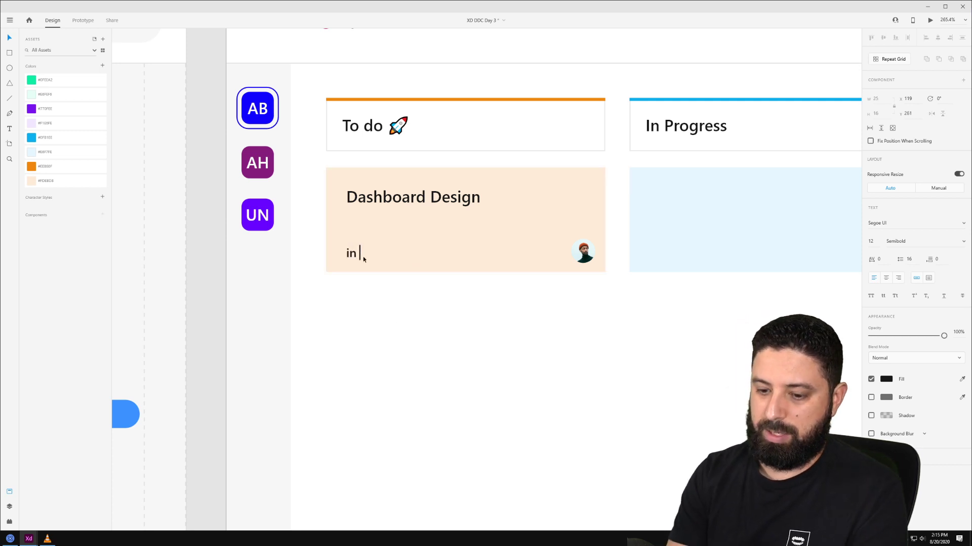
pyautogui.write('4 days')
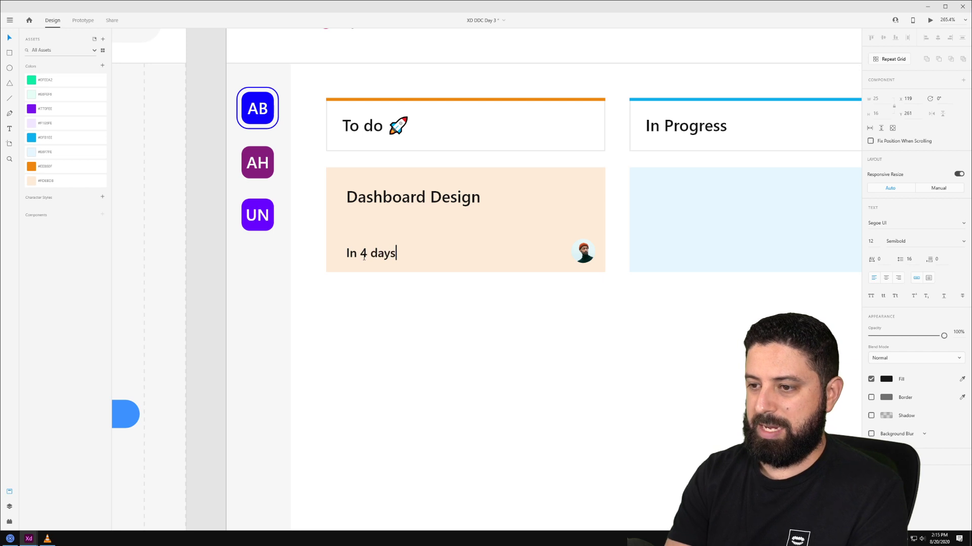
pyautogui.press('Escape')
# Draw a rectangle about 64 × 18 below the "Dashboard Design" title, filled with the saved orange and without a border.
pyautogui.scroll(-4, 400, 258)
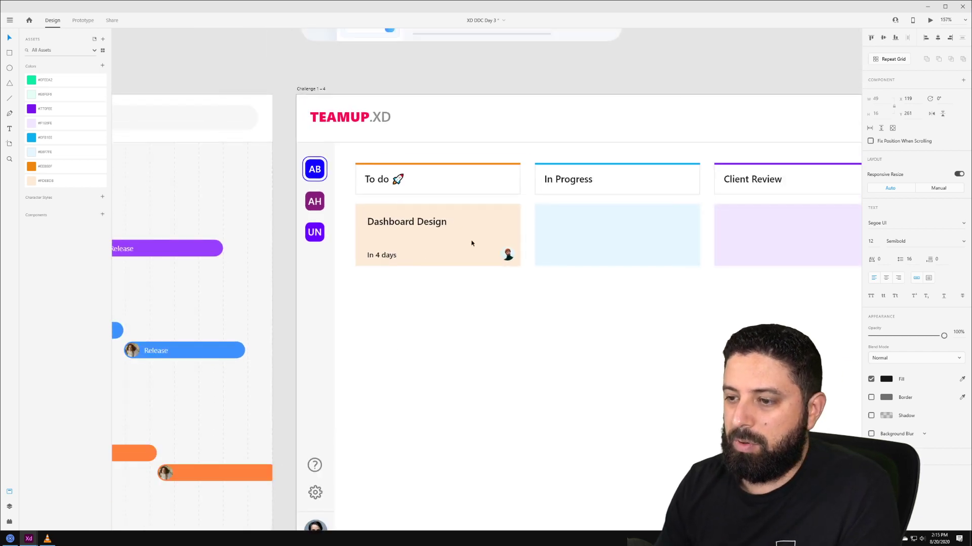
pyautogui.scroll(-2, 447, 232)
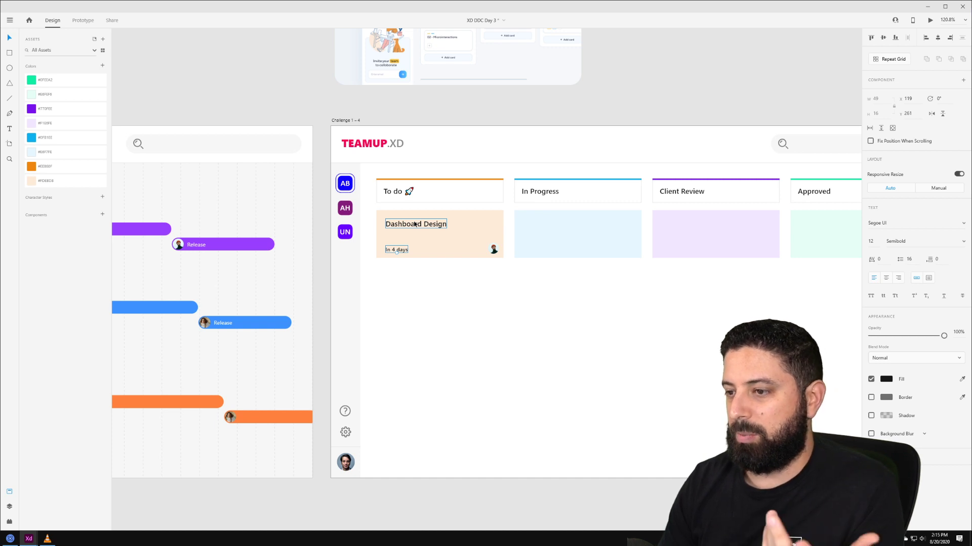
pyautogui.click(416, 227)
pyautogui.scroll(8, 416, 227)
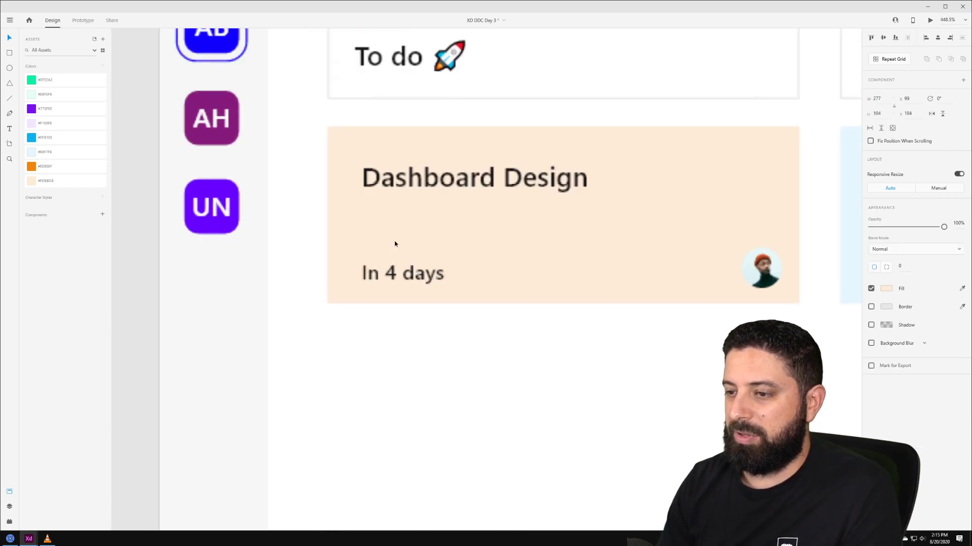
pyautogui.press('r')
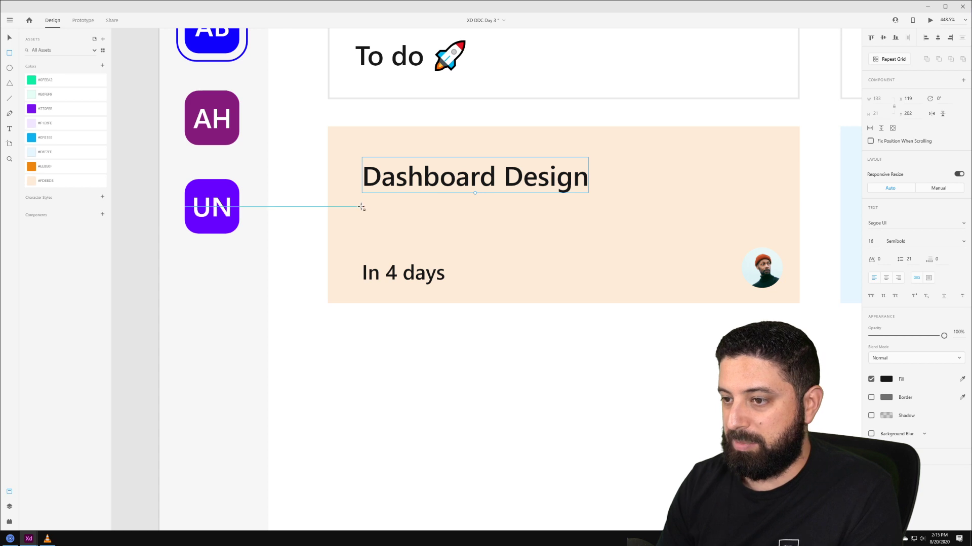
pyautogui.moveTo(362, 207); pyautogui.dragTo(472, 238)
pyautogui.click(46, 166)
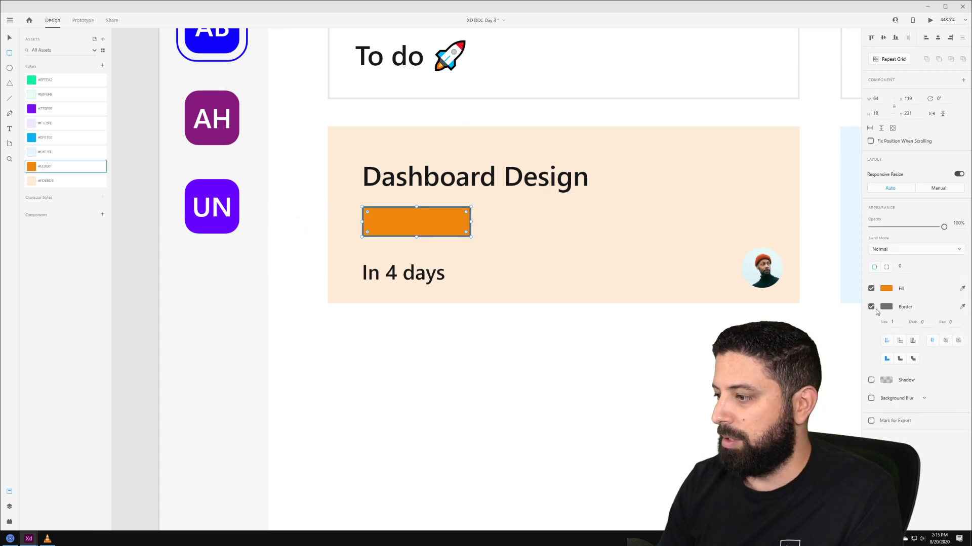
pyautogui.click(872, 307)
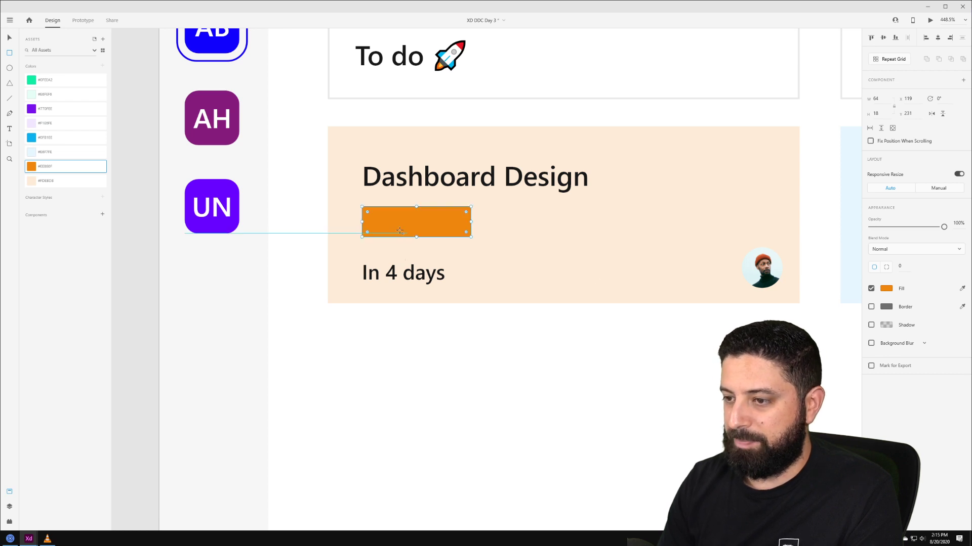
# Duplicate the "In 4 days" text onto the orange rectangle and set the copy's font size to 10.
pyautogui.click(408, 262)
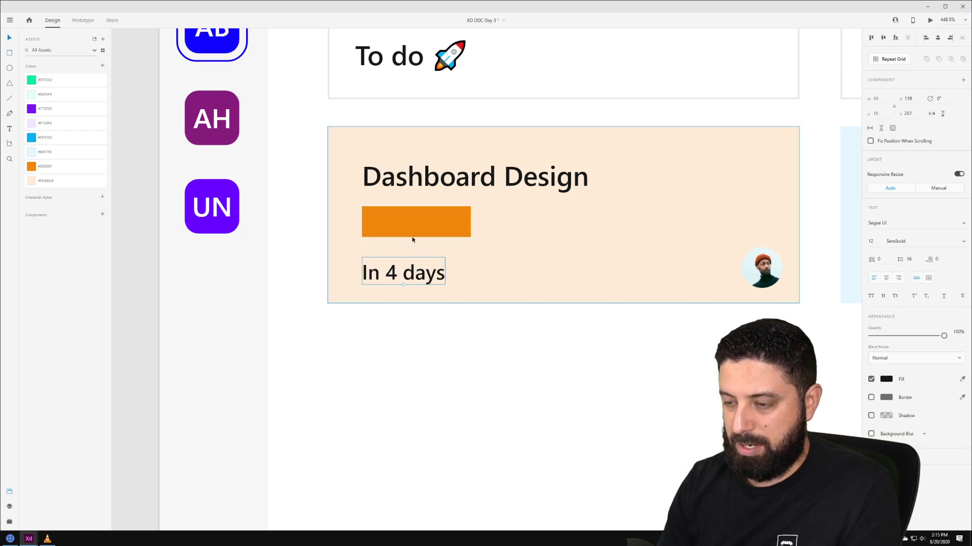
pyautogui.moveTo(419, 274); pyautogui.dragTo(426, 221)
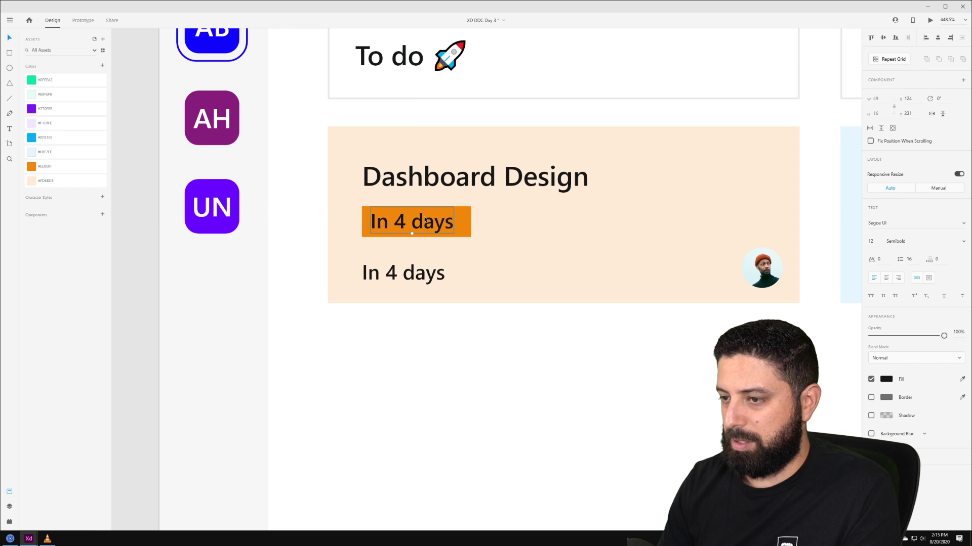
pyautogui.write('10')
pyautogui.press('Return')
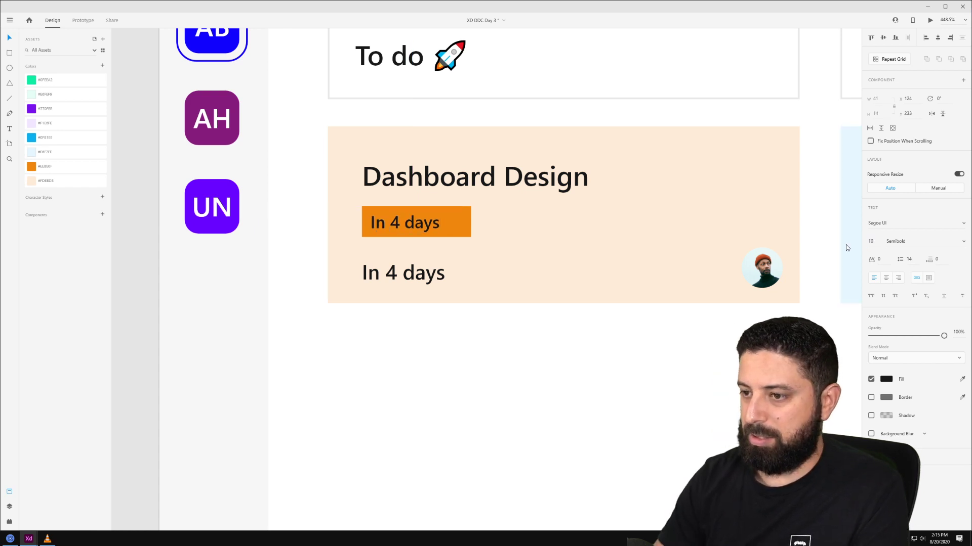
# Replace the wording of the text on the orange rectangle with "UI Design".
pyautogui.doubleClick(413, 224)
pyautogui.write('U')
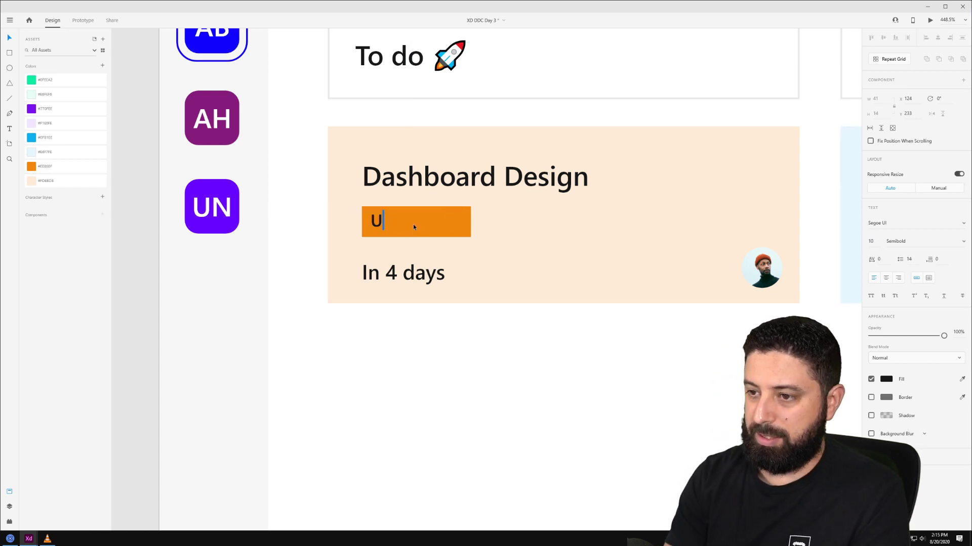
pyautogui.write('I Design')
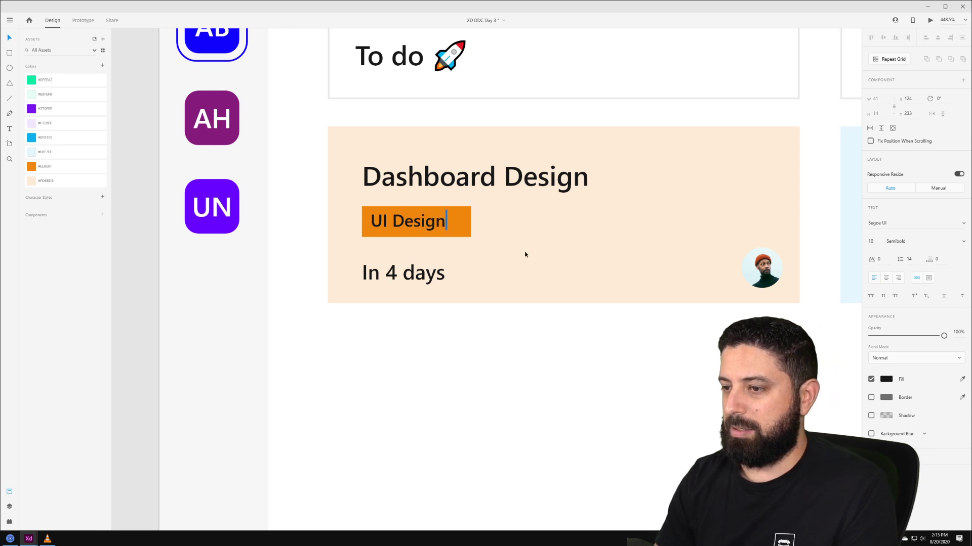
pyautogui.press('Escape')
# Colour the "UI Design" text with the artboard's white and centre it on the orange tag.
pyautogui.click(962, 379)
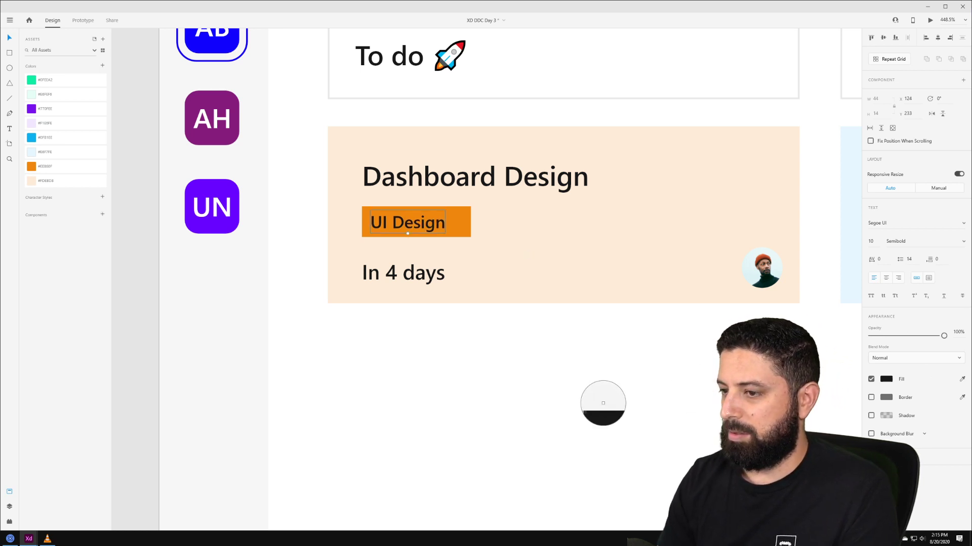
pyautogui.click(466, 309)
pyautogui.moveTo(426, 228); pyautogui.dragTo(430, 226)
pyautogui.scroll(-3, 431, 228)
pyautogui.click(498, 349)
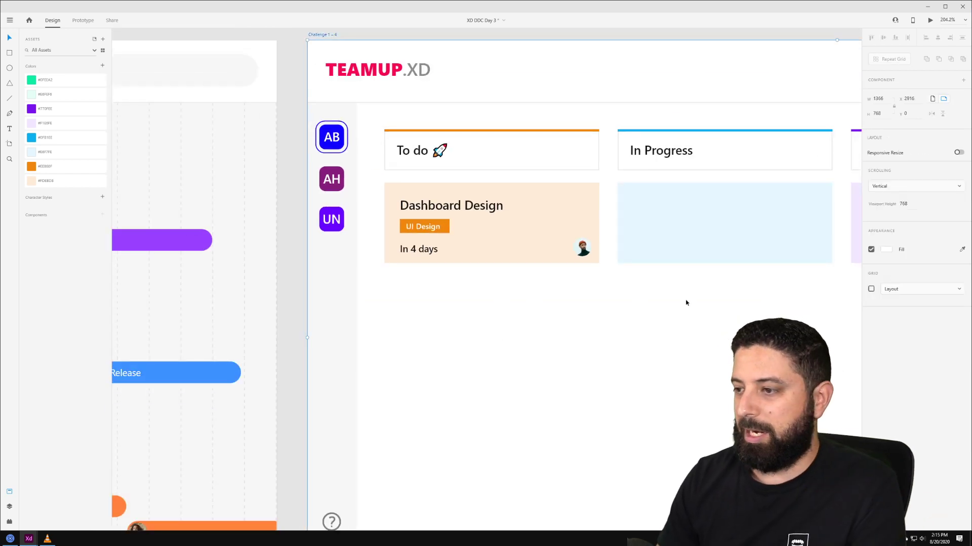
# Delete the empty placeholder cards in the In Progress, Client Review and Approved columns.
pyautogui.scroll(-3, 686, 302)
pyautogui.scroll(-3, 521, 331)
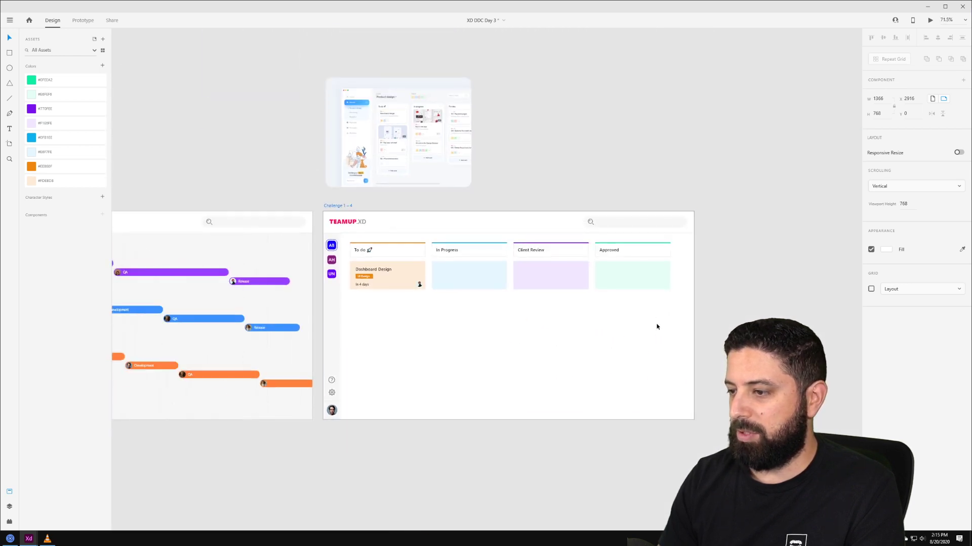
pyautogui.moveTo(631, 308); pyautogui.dragTo(388, 302)
pyautogui.press('Delete')
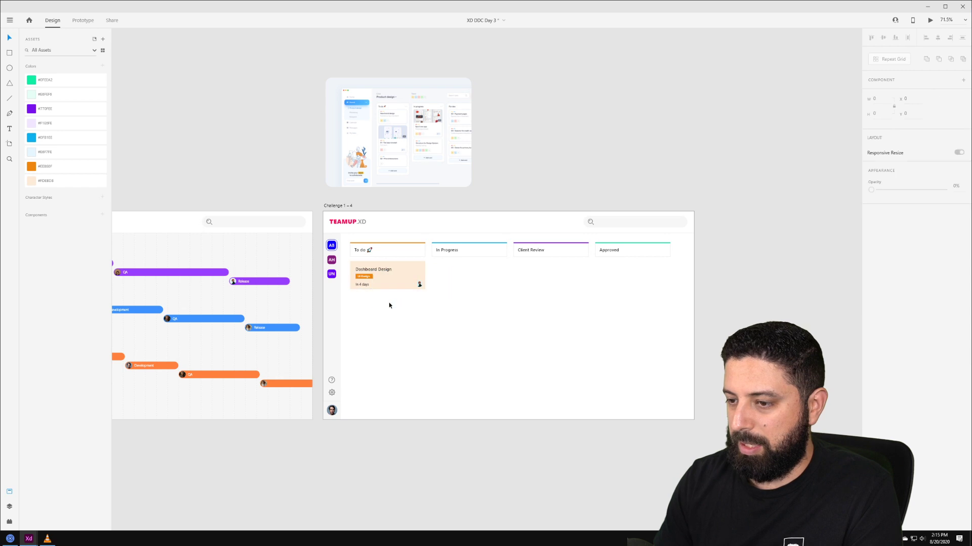
# Group the finished "To do" card and duplicate it twice below, evenly spaced, for a column of three cards.
pyautogui.scroll(2, 393, 304)
pyautogui.moveTo(468, 302); pyautogui.dragTo(324, 228)
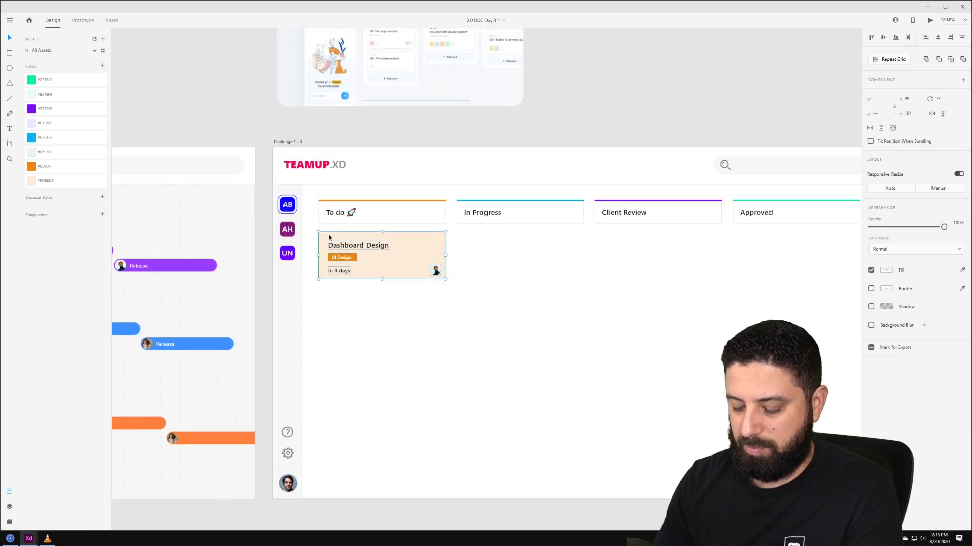
pyautogui.moveTo(397, 248); pyautogui.dragTo(382, 298)
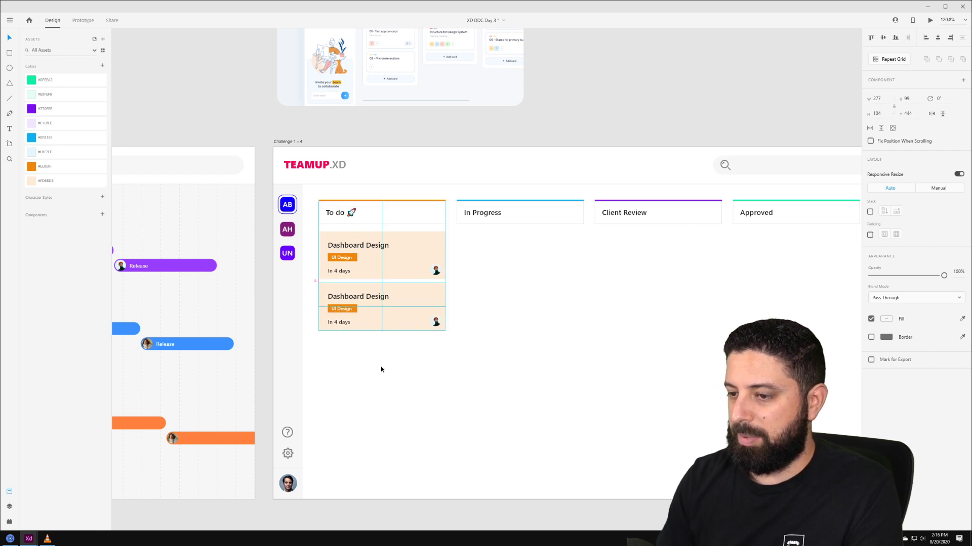
pyautogui.hotkey('ctrl', 'd')
pyautogui.click(545, 315)
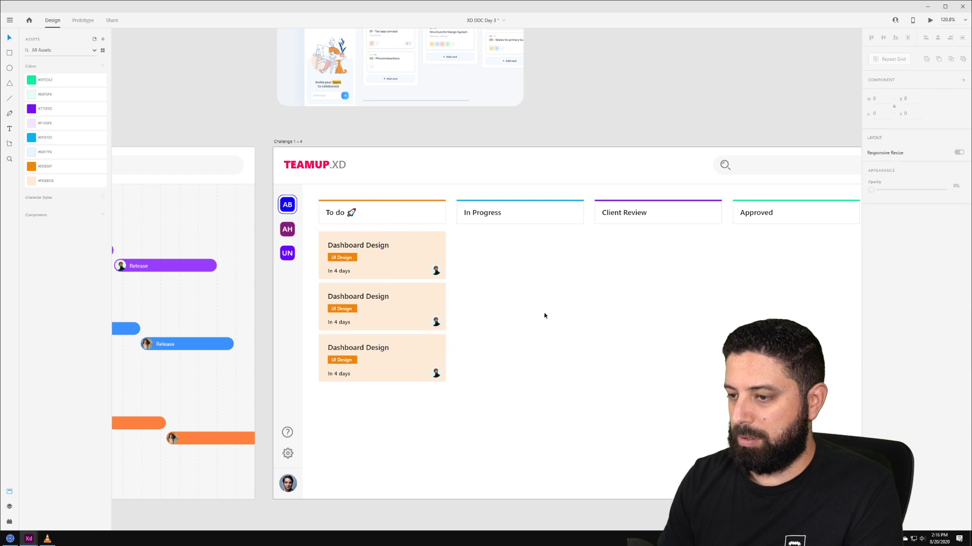
# Copy two of the orange cards into In Progress, one into Client Review and three into Approved, aligned under the column headers.
pyautogui.moveTo(476, 239); pyautogui.dragTo(395, 310)
pyautogui.click(489, 247)
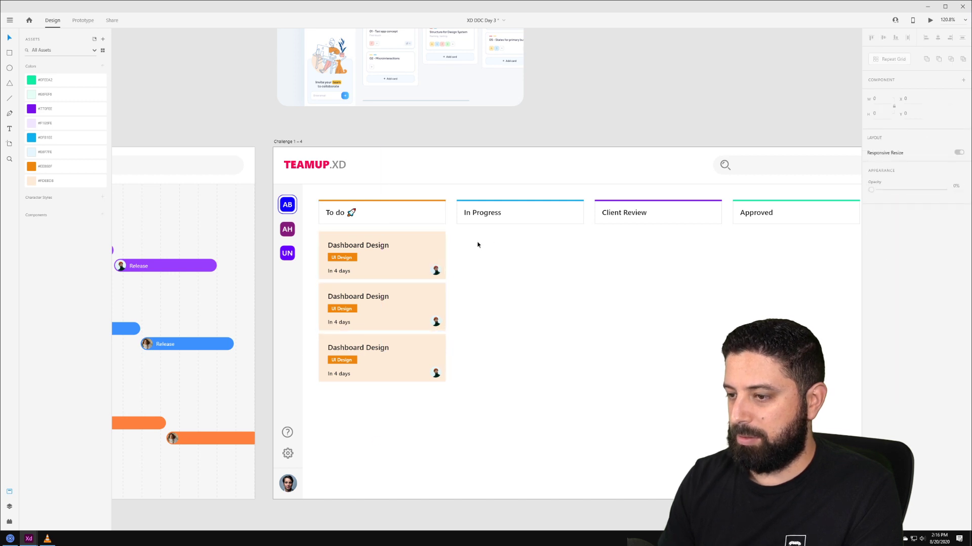
pyautogui.moveTo(475, 239); pyautogui.dragTo(390, 314)
pyautogui.moveTo(374, 262); pyautogui.dragTo(623, 256)
pyautogui.click(616, 256)
pyautogui.moveTo(403, 424); pyautogui.dragTo(754, 248)
pyautogui.click(670, 341)
# Fill the three Approved cards with the saved pale green and their "UI Design" tags with the saved bright green.
pyautogui.keyDown('ctrl'); pyautogui.click(828, 256); pyautogui.keyUp('ctrl')
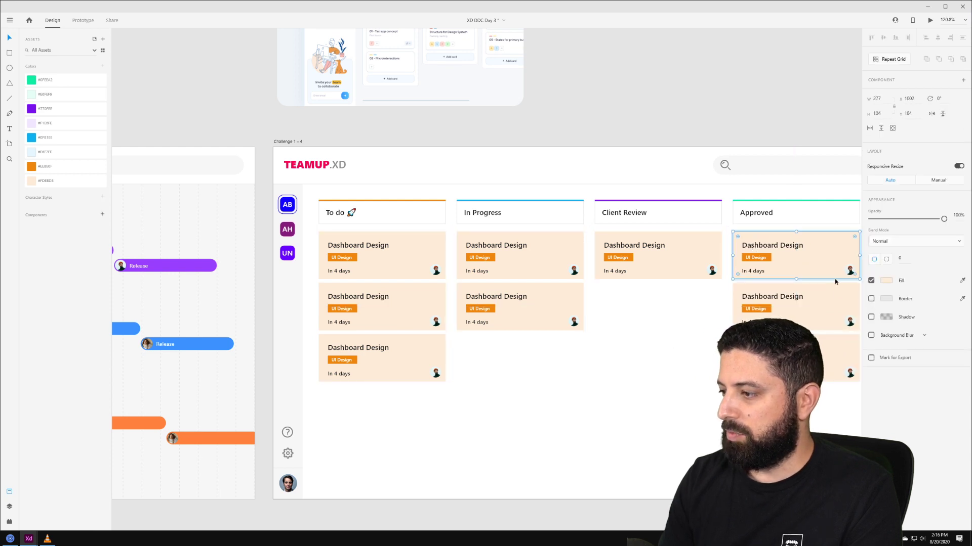
pyautogui.keyDown('ctrl'); pyautogui.keyDown('shift'); pyautogui.click(837, 307); pyautogui.keyUp('shift'); pyautogui.keyUp('ctrl')
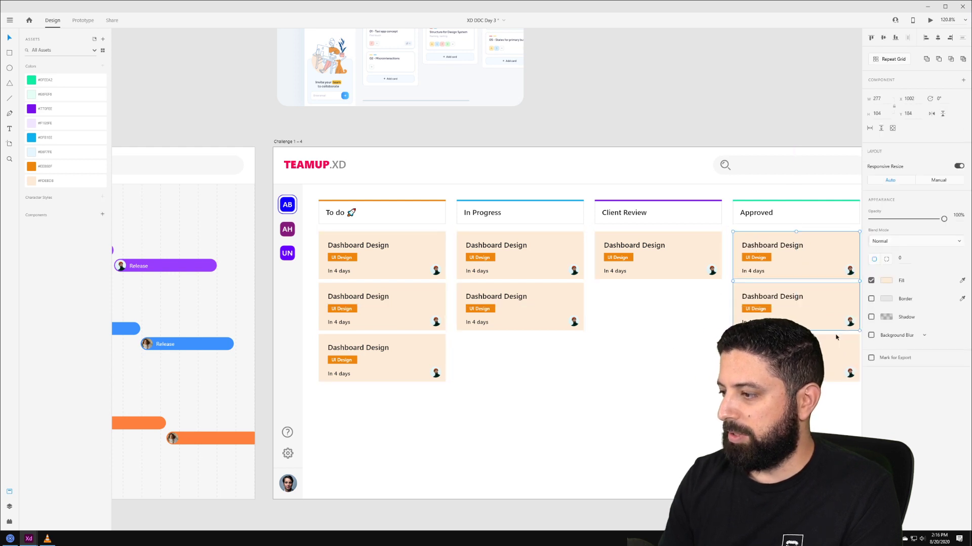
pyautogui.click(57, 93)
pyautogui.click(601, 377)
pyautogui.keyDown('ctrl'); pyautogui.click(770, 256); pyautogui.keyUp('ctrl')
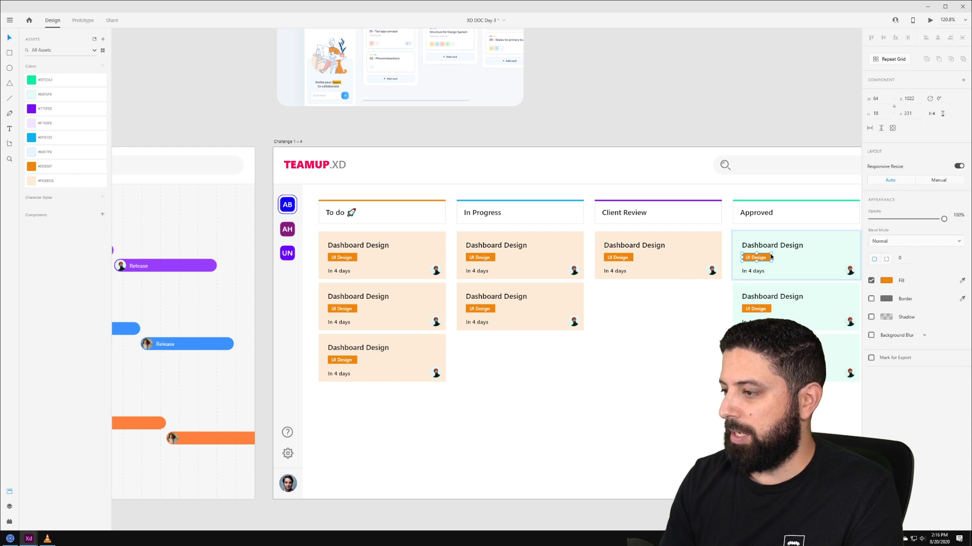
pyautogui.keyDown('ctrl'); pyautogui.keyDown('shift'); pyautogui.click(770, 307); pyautogui.keyUp('shift'); pyautogui.keyUp('ctrl')
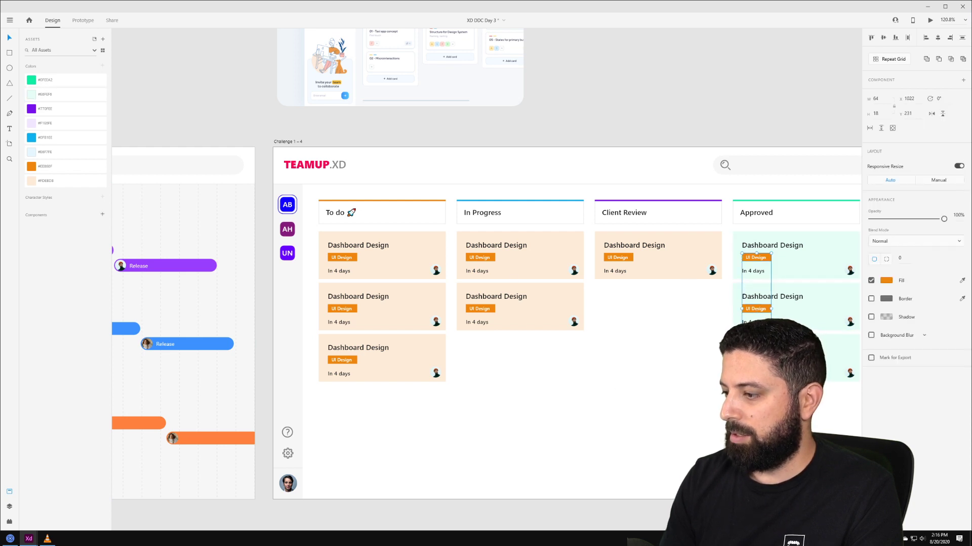
pyautogui.click(57, 79)
pyautogui.click(644, 392)
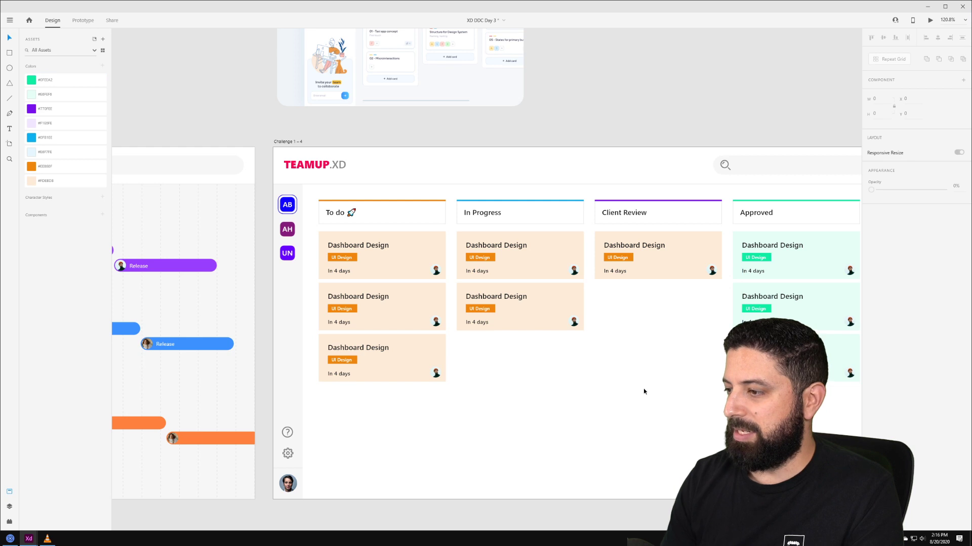
# Fill the Client Review card's tag with the saved strong purple and its background with the saved pale purple.
pyautogui.hscroll(5, 644, 391)
pyautogui.scroll(-1, 644, 391)
pyautogui.keyDown('ctrl'); pyautogui.click(501, 231); pyautogui.keyUp('ctrl')
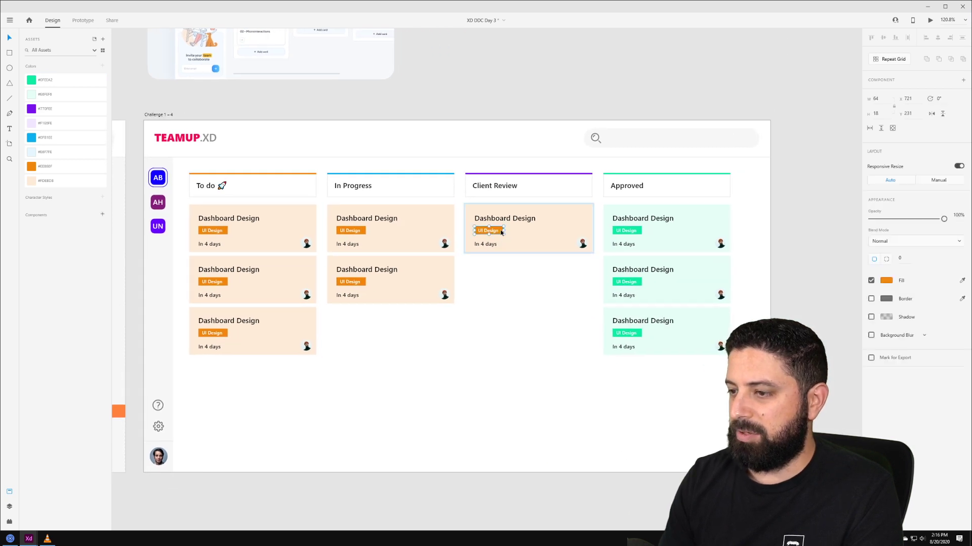
pyautogui.click(33, 108)
pyautogui.click(474, 221)
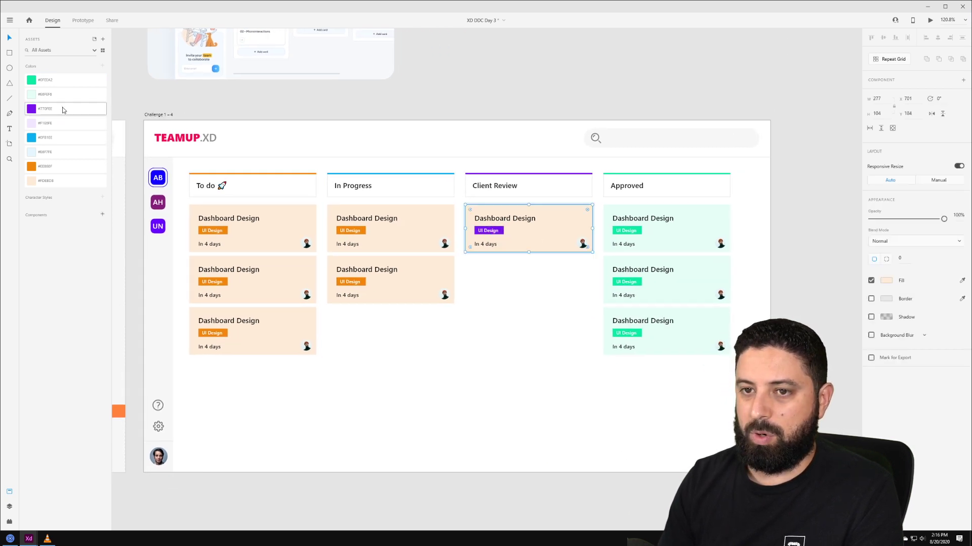
pyautogui.click(61, 123)
pyautogui.click(449, 369)
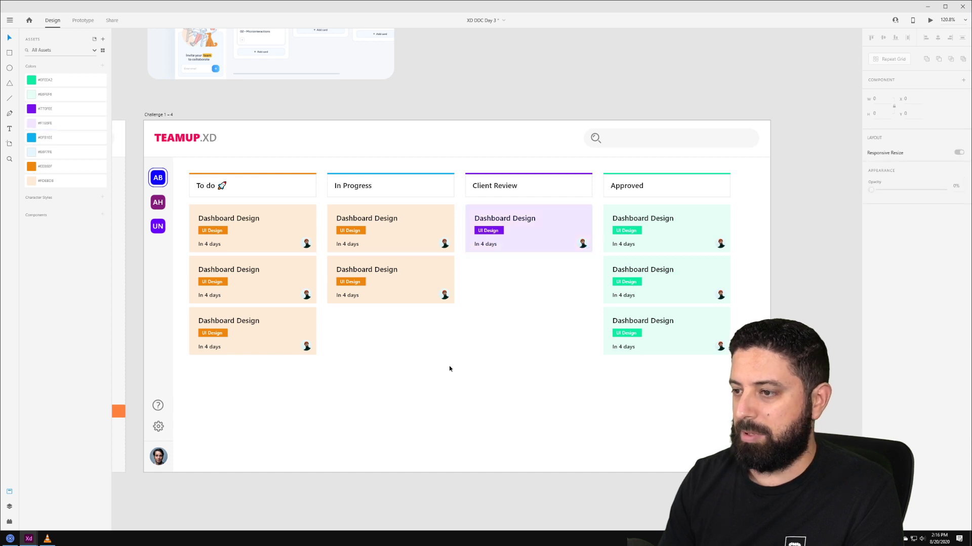
pyautogui.click(429, 224)
pyautogui.keyDown('shift'); pyautogui.click(419, 269); pyautogui.keyUp('shift')
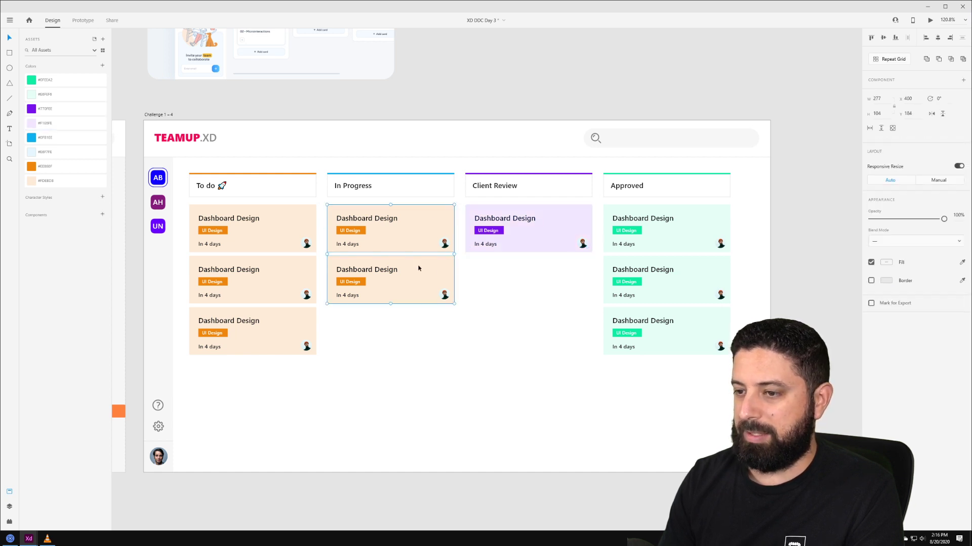
pyautogui.click(57, 151)
pyautogui.hotkey('ctrl', 'z')
# Fill the two In Progress cards with the saved pale blue and their "UI Design" tags with the saved bright blue.
pyautogui.click(440, 214)
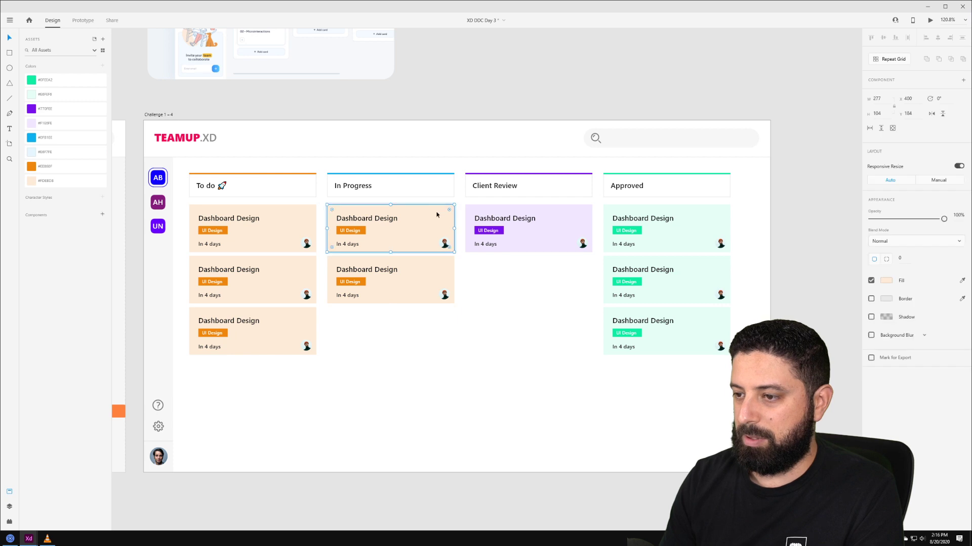
pyautogui.keyDown('shift'); pyautogui.click(449, 274); pyautogui.keyUp('shift')
pyautogui.click(53, 152)
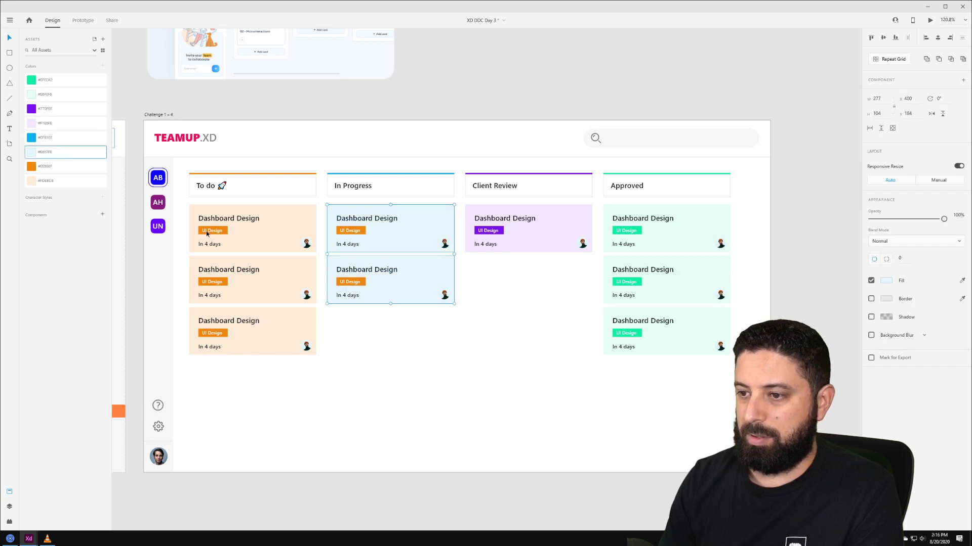
pyautogui.doubleClick(362, 282)
pyautogui.keyDown('shift'); pyautogui.click(363, 232); pyautogui.keyUp('shift')
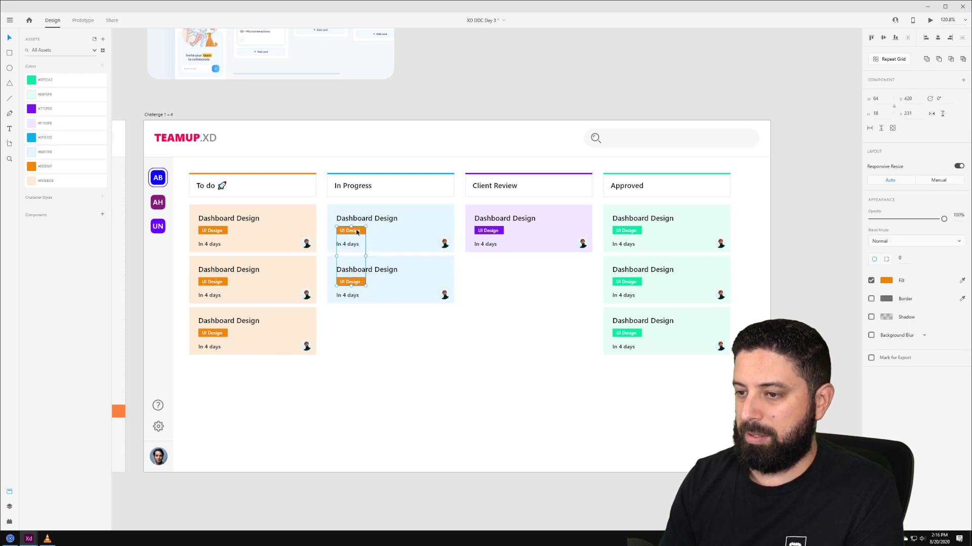
pyautogui.click(55, 137)
pyautogui.click(448, 367)
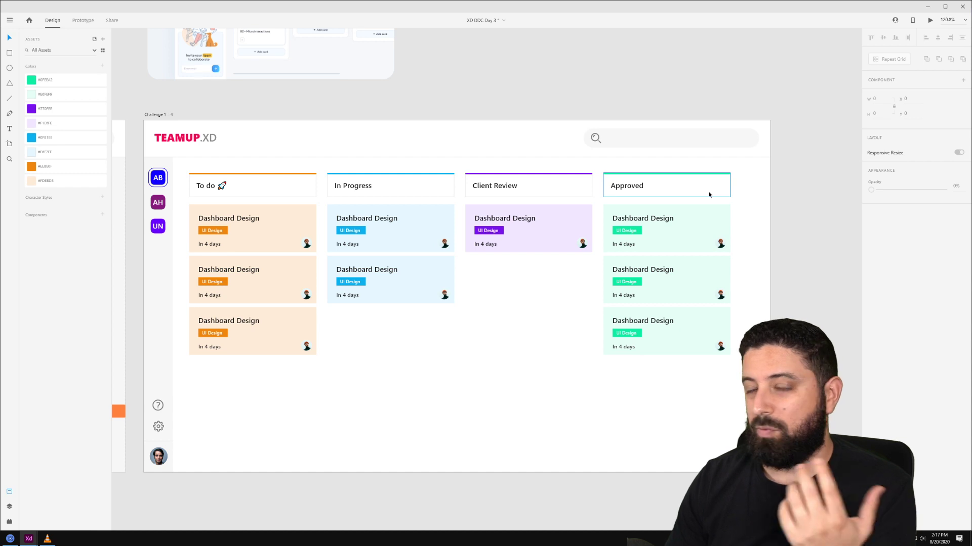
# Try darker shades for the saved pale green swatch and undo the change.
pyautogui.rightClick(59, 98)
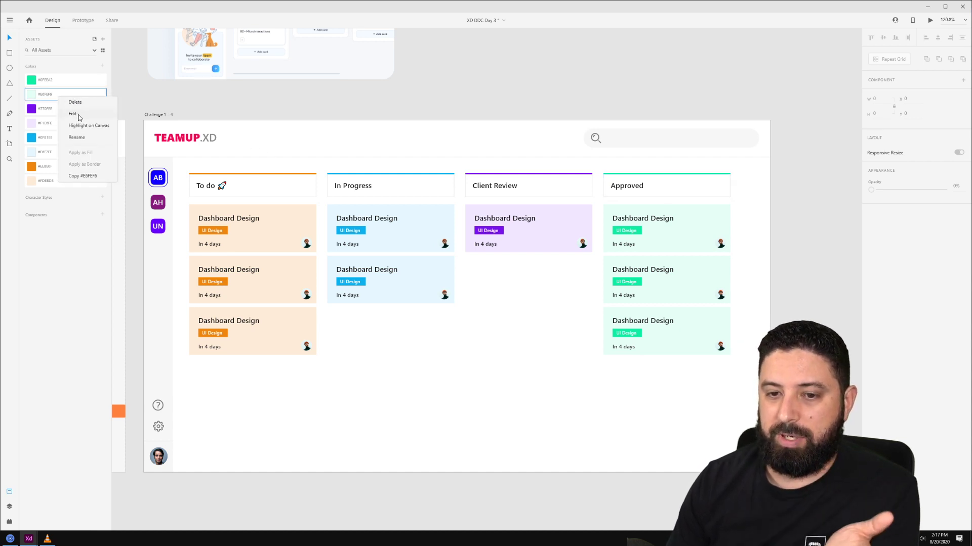
pyautogui.click(73, 114)
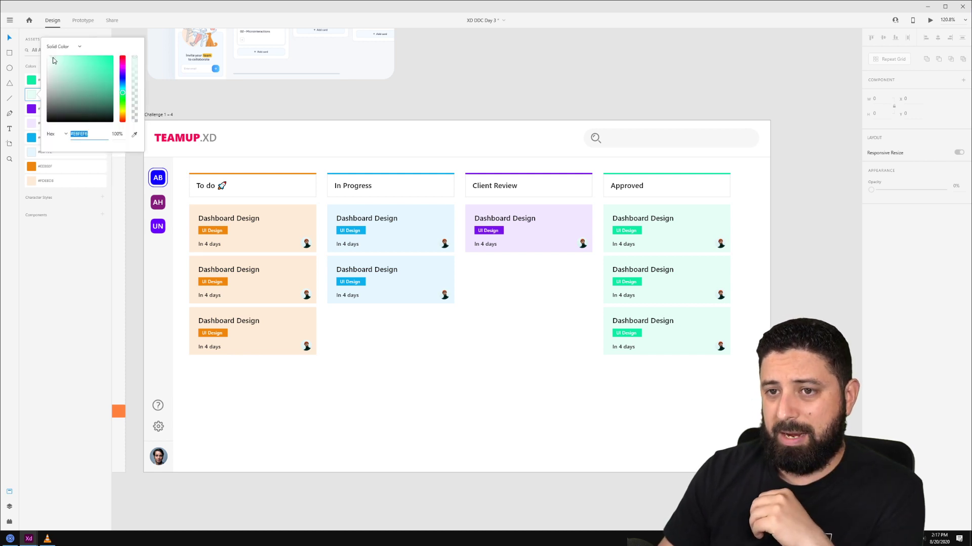
pyautogui.moveTo(53, 60); pyautogui.dragTo(62, 70)
pyautogui.moveTo(75, 82); pyautogui.dragTo(103, 67)
pyautogui.moveTo(71, 103)
pyautogui.mouseDown()
pyautogui.moveTo(95, 75)
pyautogui.moveTo(75, 91)
pyautogui.mouseUp()
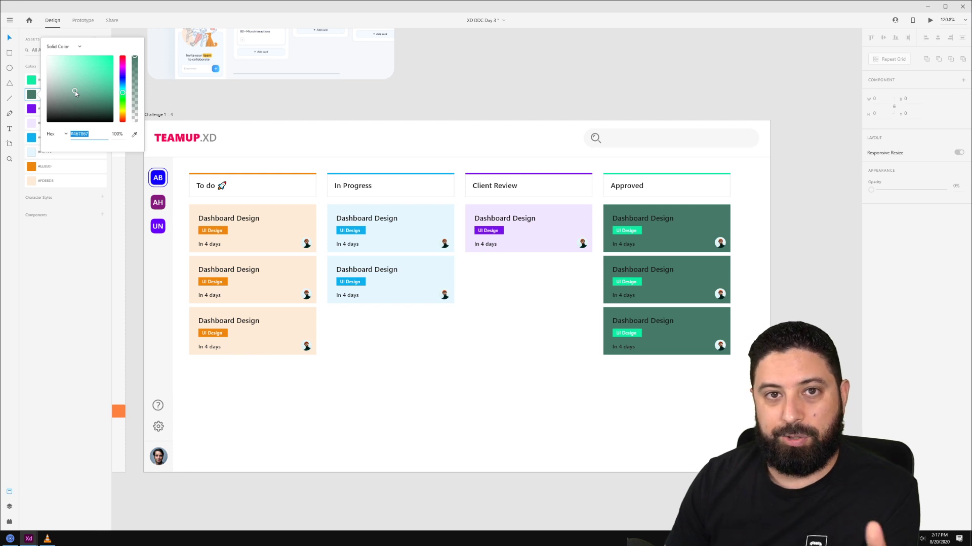
pyautogui.moveTo(74, 89); pyautogui.dragTo(62, 71)
pyautogui.click(277, 93)
pyautogui.hotkey('ctrl', 'z')
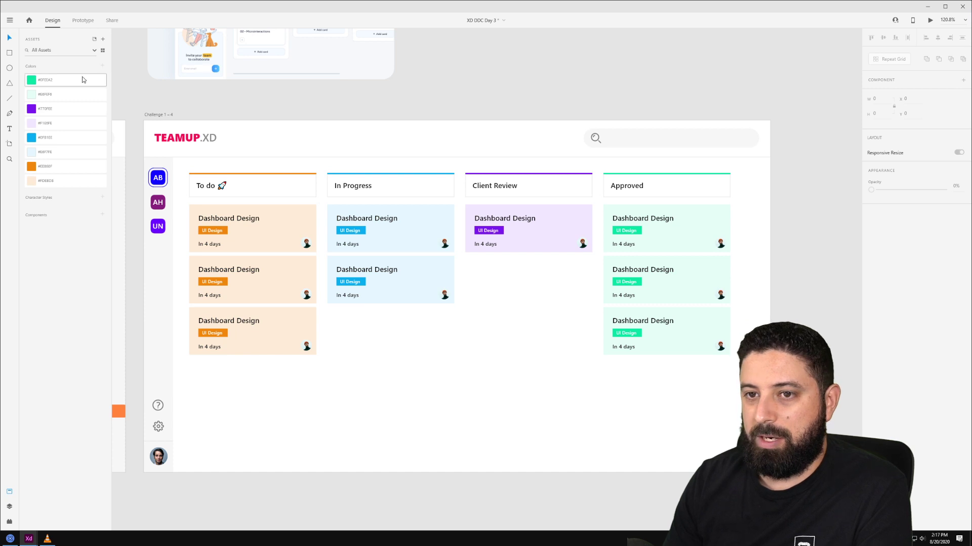
# Edit the saved pale green swatch to an even lighter, nearly white green.
pyautogui.rightClick(65, 95)
pyautogui.click(80, 111)
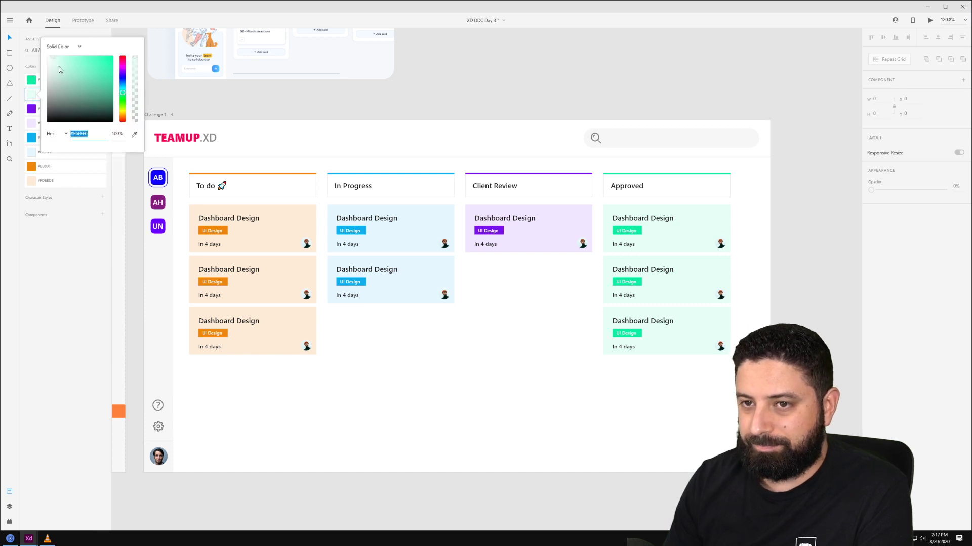
pyautogui.moveTo(53, 61); pyautogui.dragTo(52, 60)
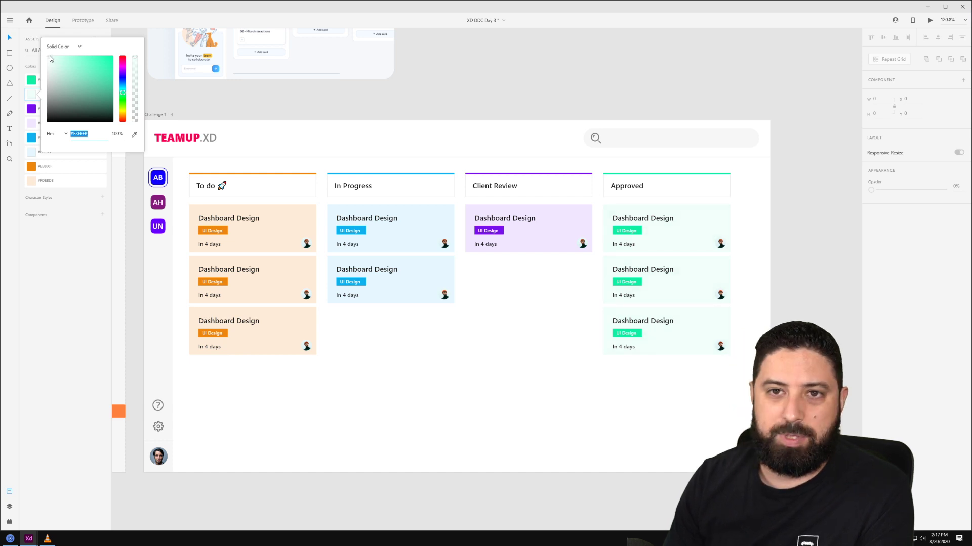
pyautogui.click(642, 73)
# Add a border of size 1 to the three Approved cards, coloured with the saved bright green.
pyautogui.click(712, 223)
pyautogui.keyDown('shift'); pyautogui.click(716, 262); pyautogui.keyUp('shift')
pyautogui.keyDown('shift'); pyautogui.click(717, 319); pyautogui.keyUp('shift')
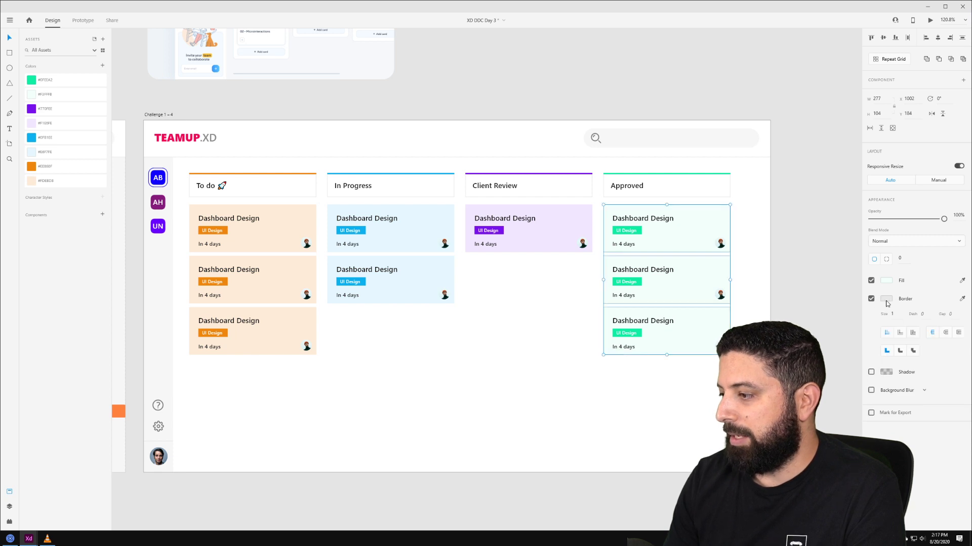
pyautogui.click(886, 299)
pyautogui.click(859, 326)
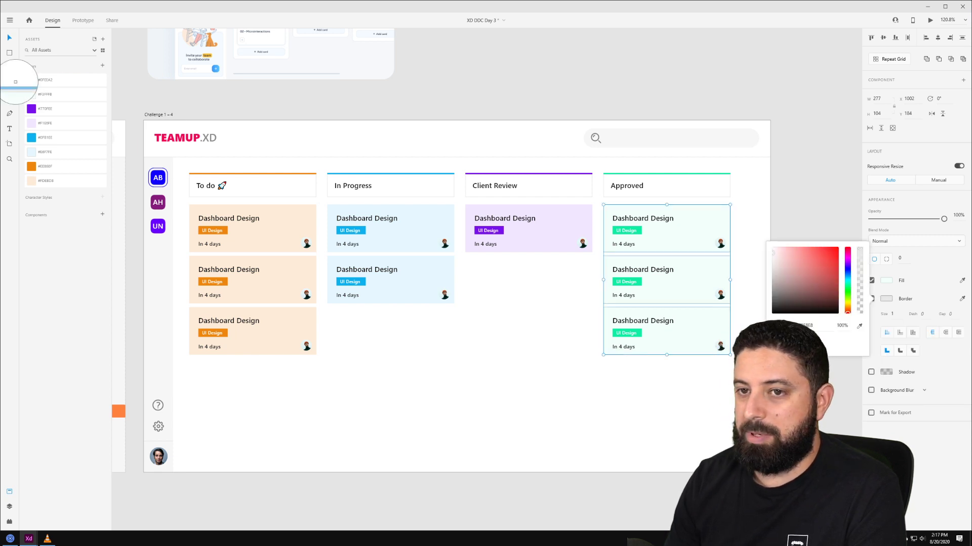
pyautogui.click(33, 82)
pyautogui.click(630, 89)
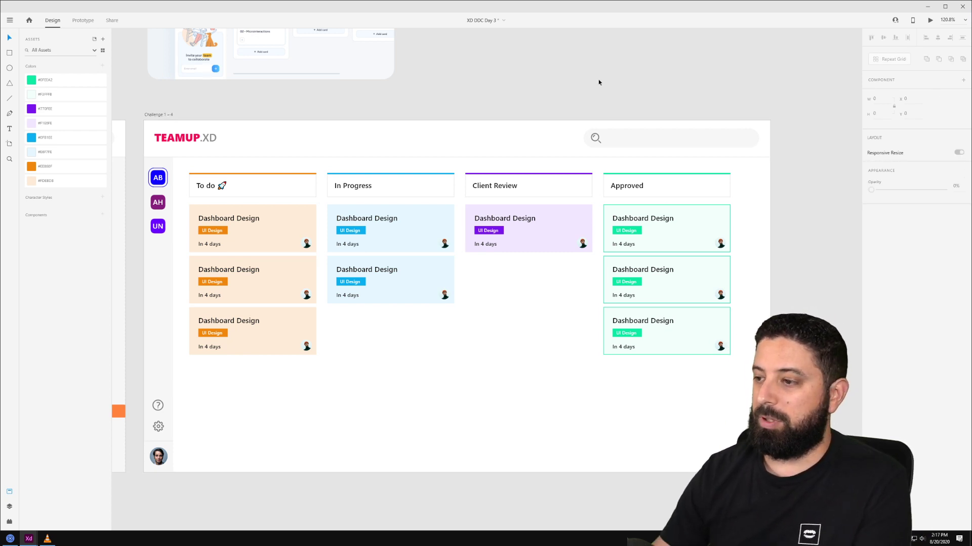
# Edit the saved pale green swatch once more, shifting it to a barely tinted, almost pure white green.
pyautogui.click(700, 209)
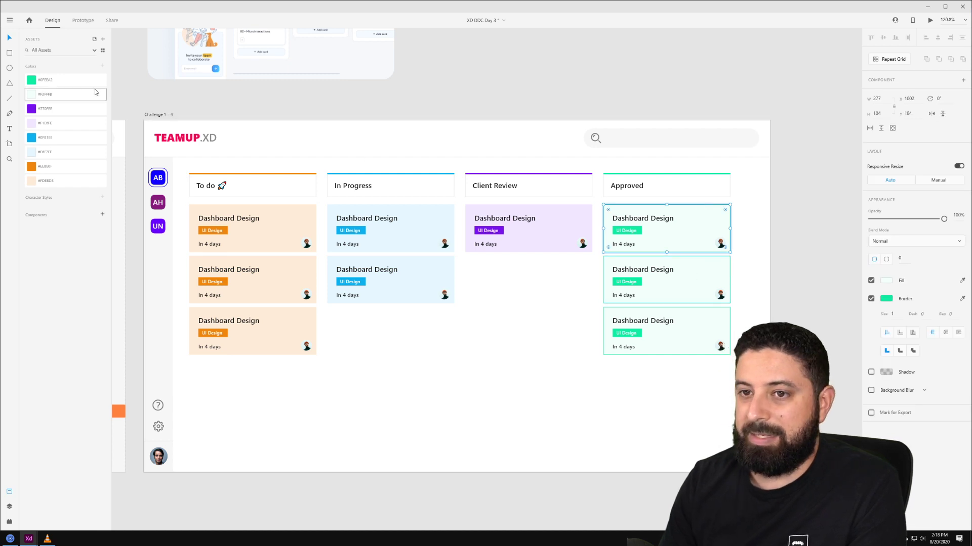
pyautogui.click(135, 99)
pyautogui.rightClick(70, 99)
pyautogui.click(87, 118)
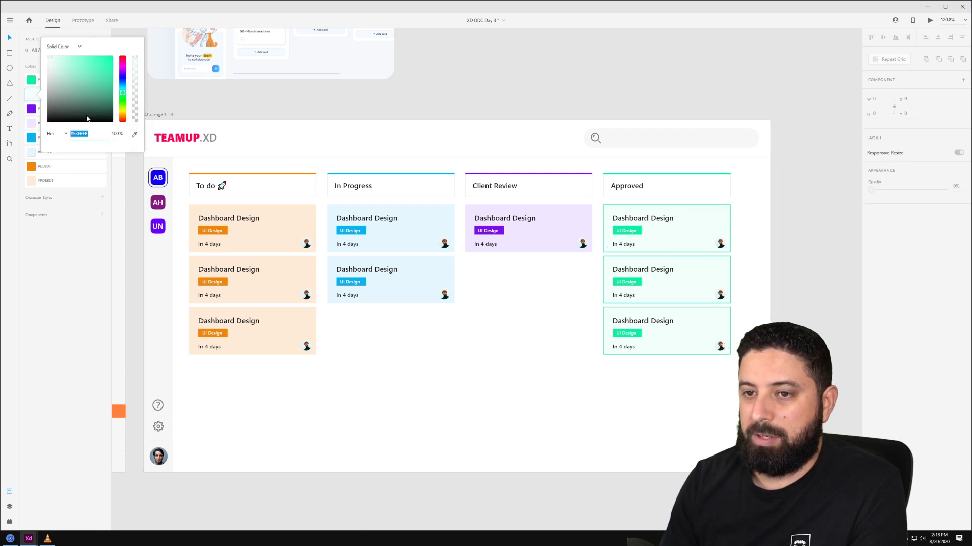
pyautogui.moveTo(50, 59); pyautogui.dragTo(50, 57)
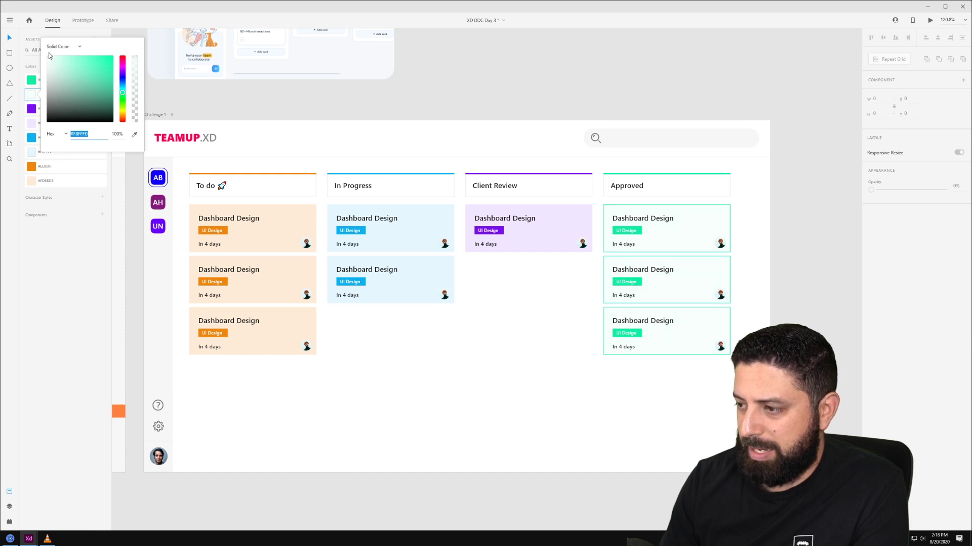
pyautogui.click(583, 105)
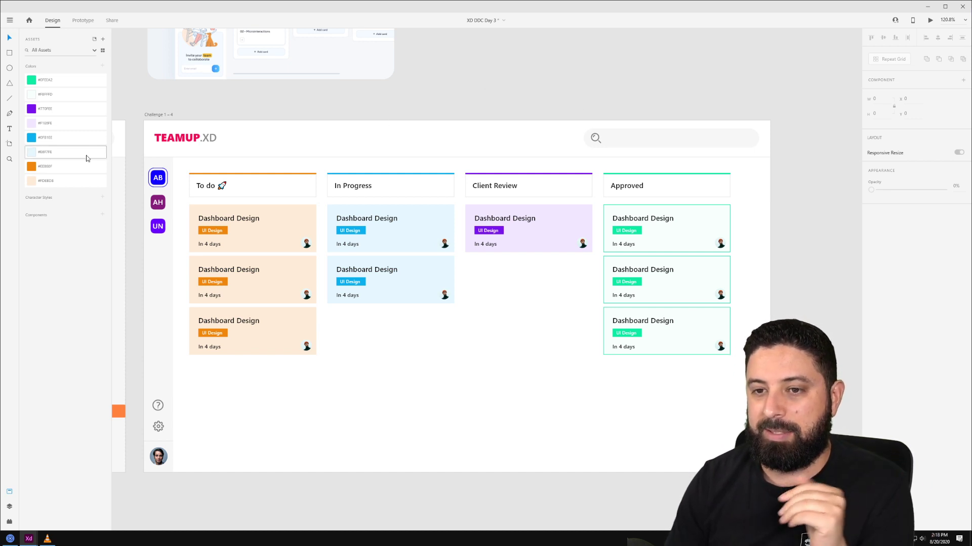
# Edit the saved orange swatch, sampling the pink-red of the TEAMUP logo text as its new colour, #F40052.
pyautogui.rightClick(68, 167)
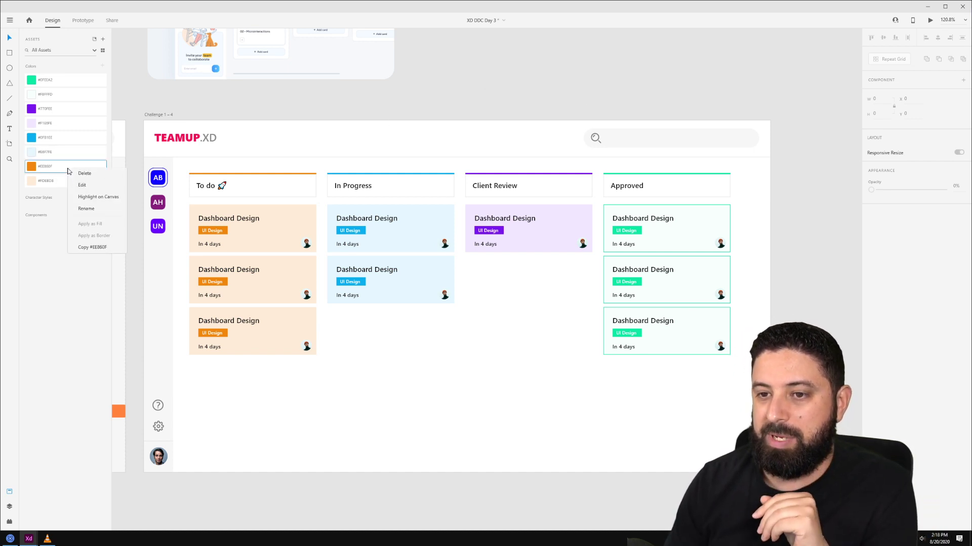
pyautogui.click(82, 185)
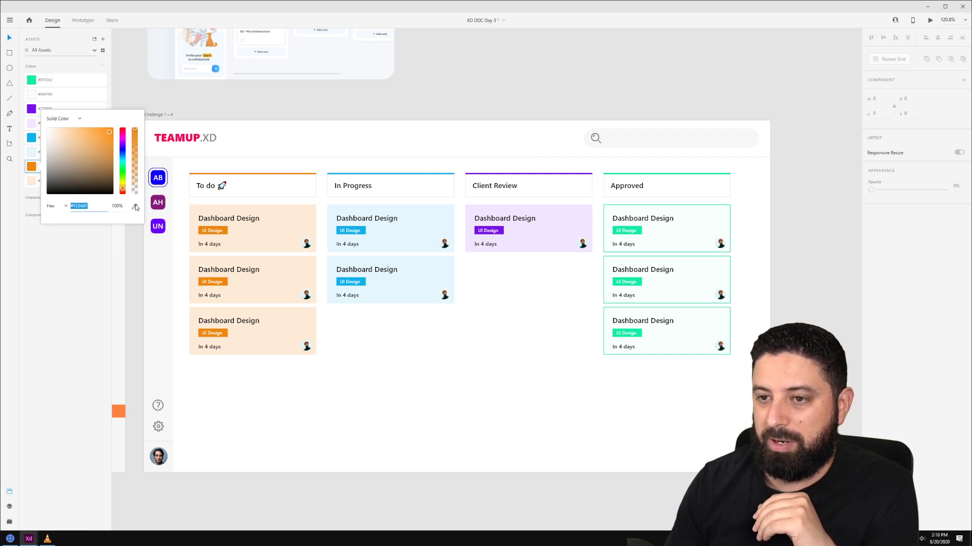
pyautogui.click(135, 207)
pyautogui.click(177, 140)
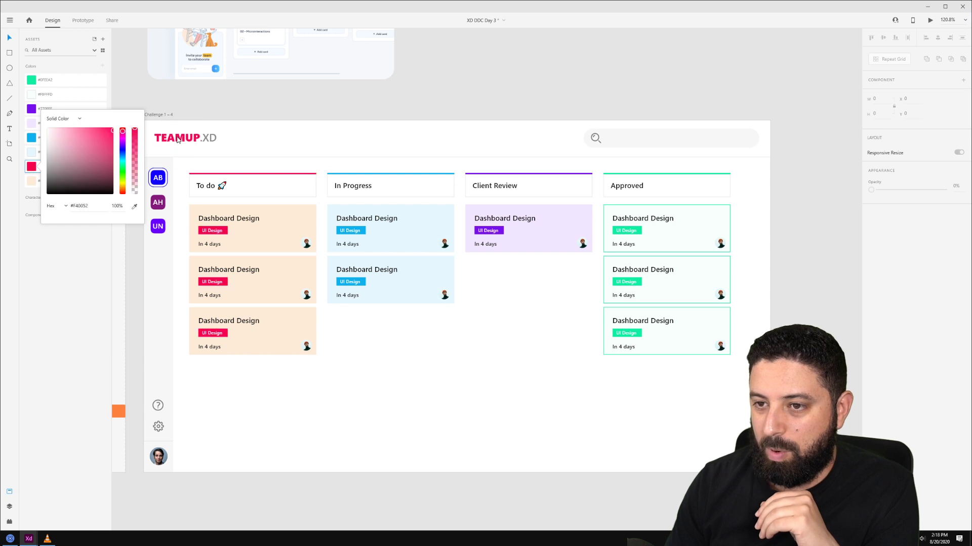
pyautogui.click(134, 98)
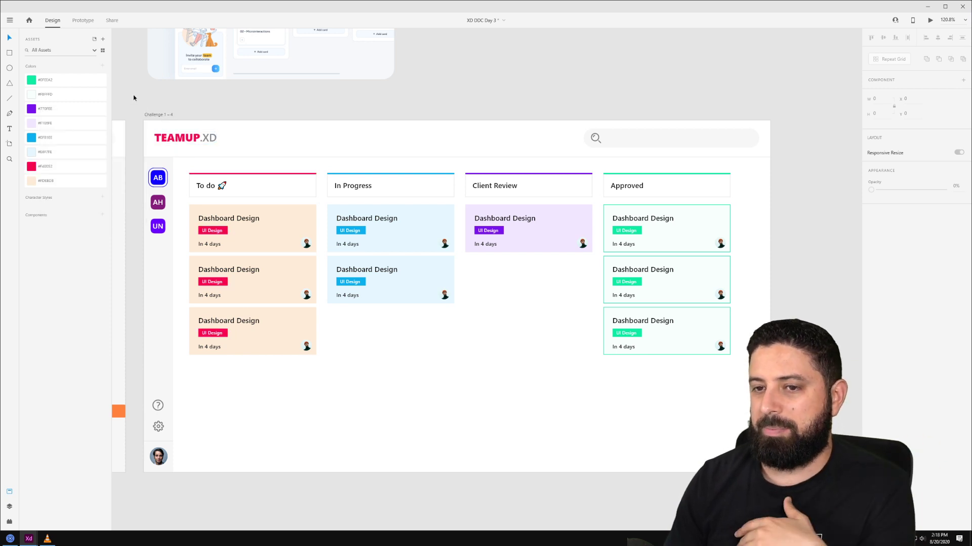
# Edit the saved pale orange swatch, sampling the pink-red from a To do tag and lightening it to very pale pink #FFF2F6.
pyautogui.rightClick(69, 182)
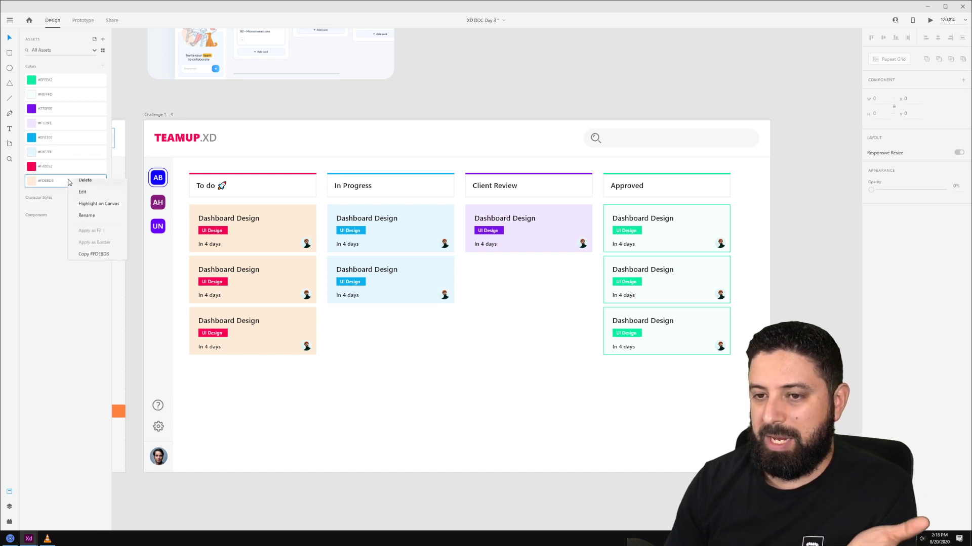
pyautogui.click(85, 197)
pyautogui.click(135, 221)
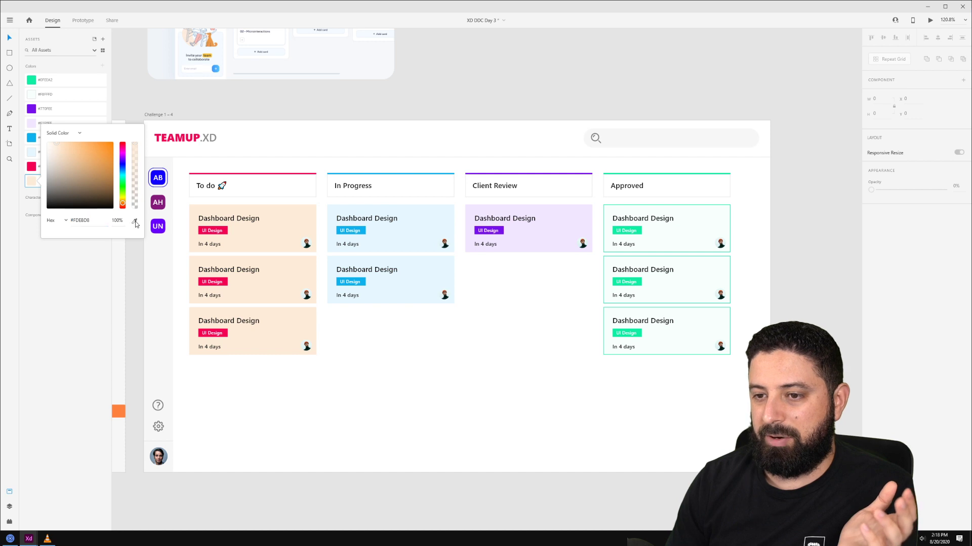
pyautogui.click(221, 230)
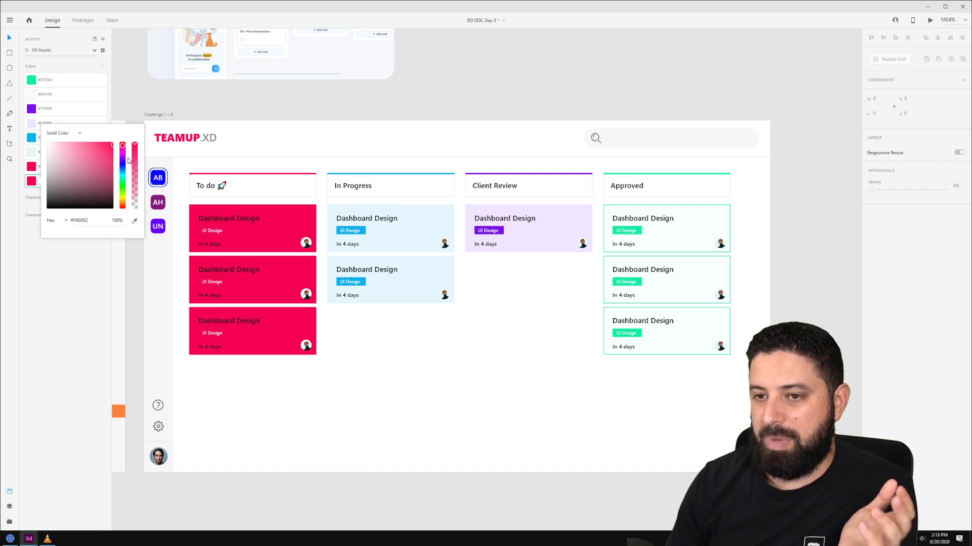
pyautogui.moveTo(110, 146); pyautogui.dragTo(52, 143)
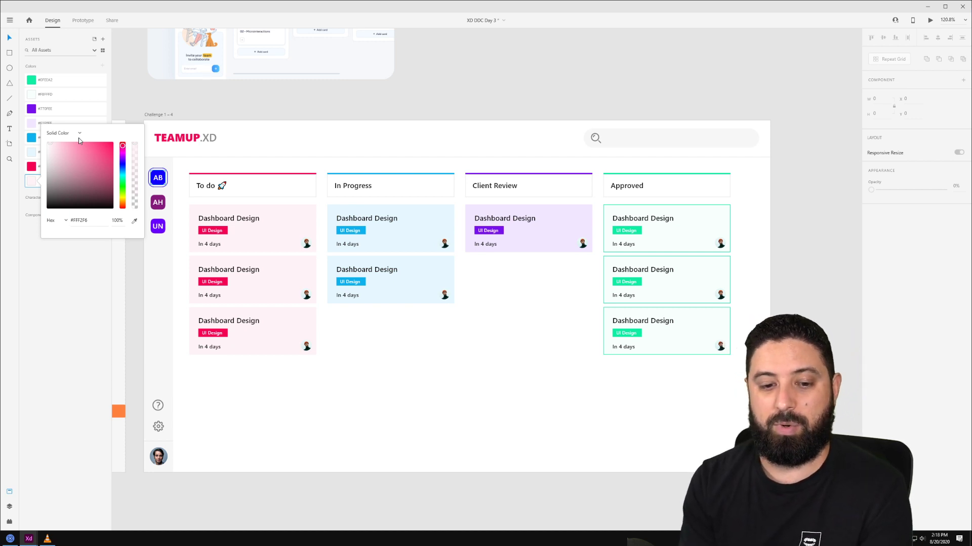
pyautogui.click(360, 128)
# Save the text formatting of the first In Progress card's "Dashboard Design" title as a character style.
pyautogui.doubleClick(250, 219)
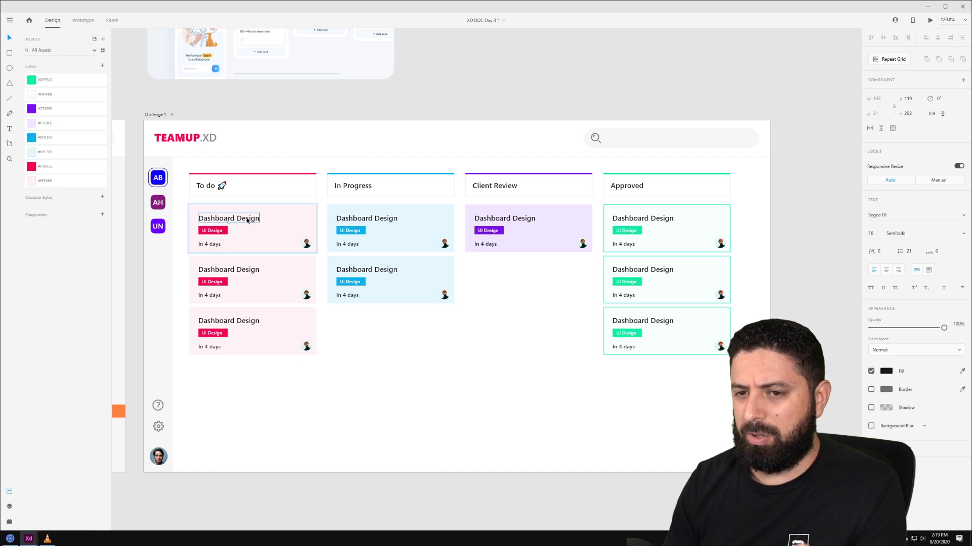
pyautogui.click(208, 185)
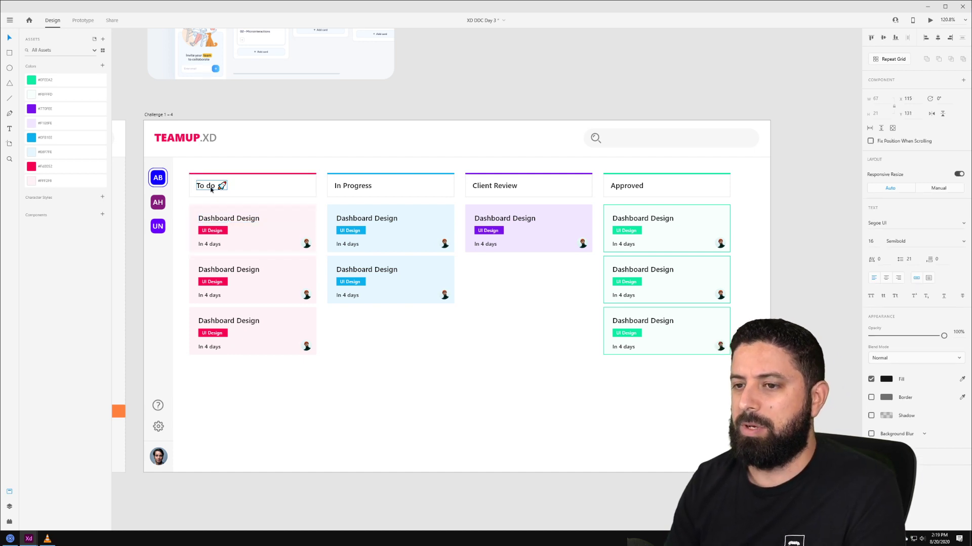
pyautogui.click(355, 187)
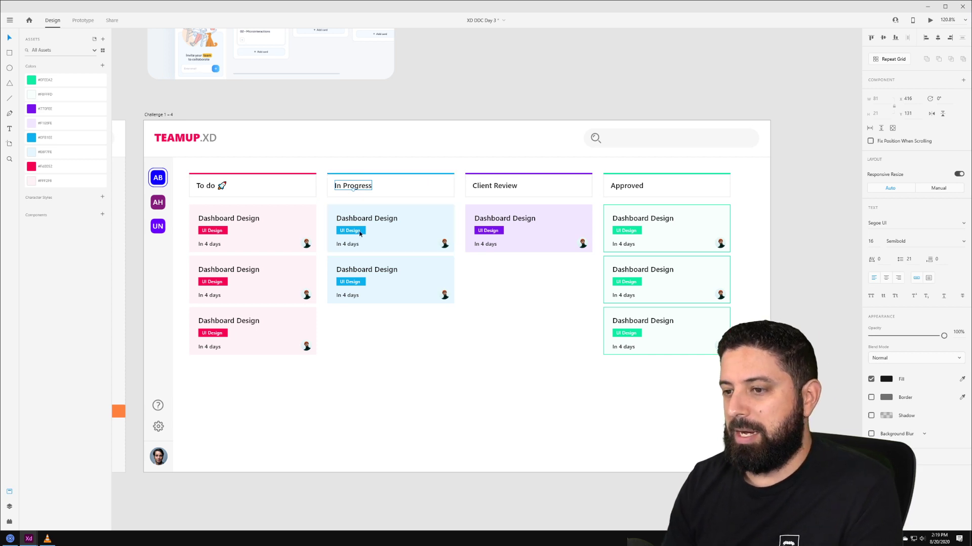
pyautogui.scroll(5, 359, 231)
pyautogui.scroll(2, 359, 230)
pyautogui.click(368, 203)
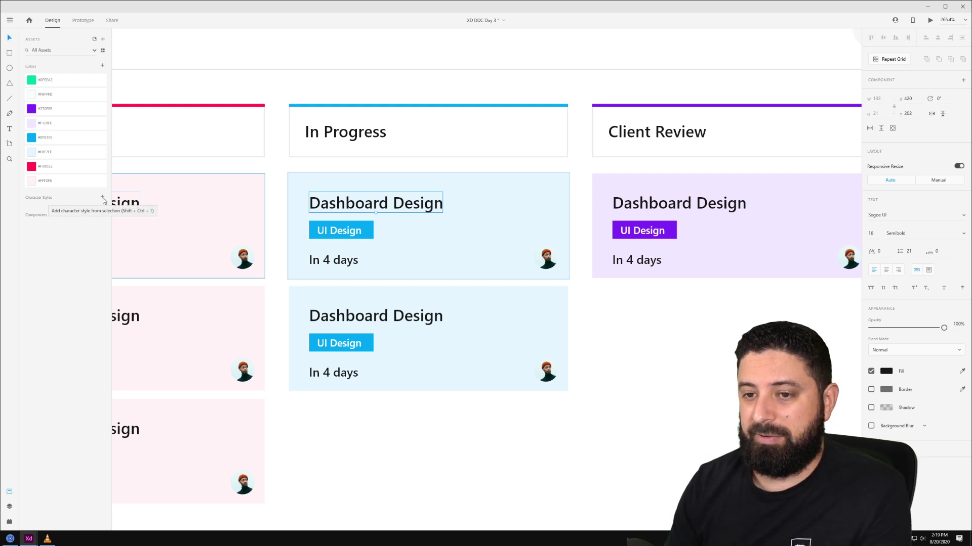
pyautogui.click(103, 198)
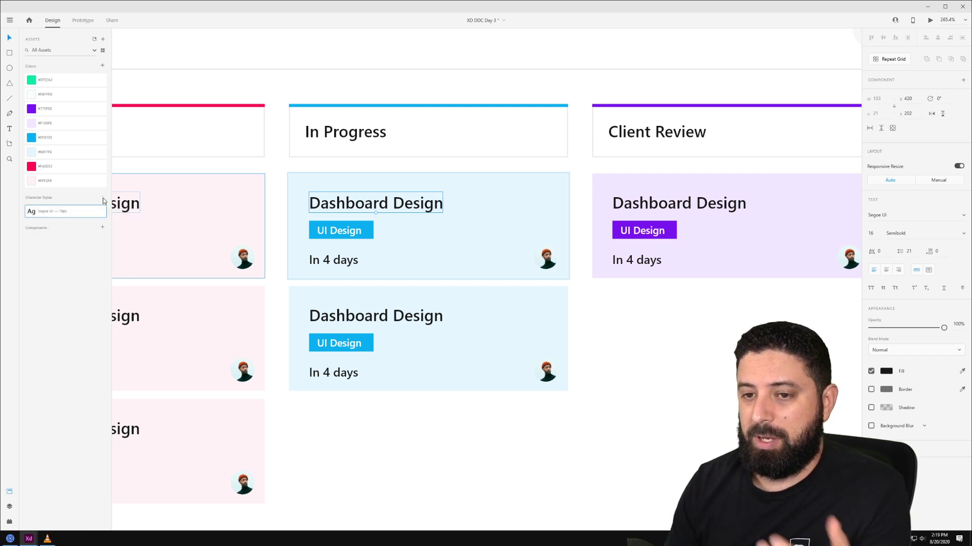
pyautogui.click(341, 234)
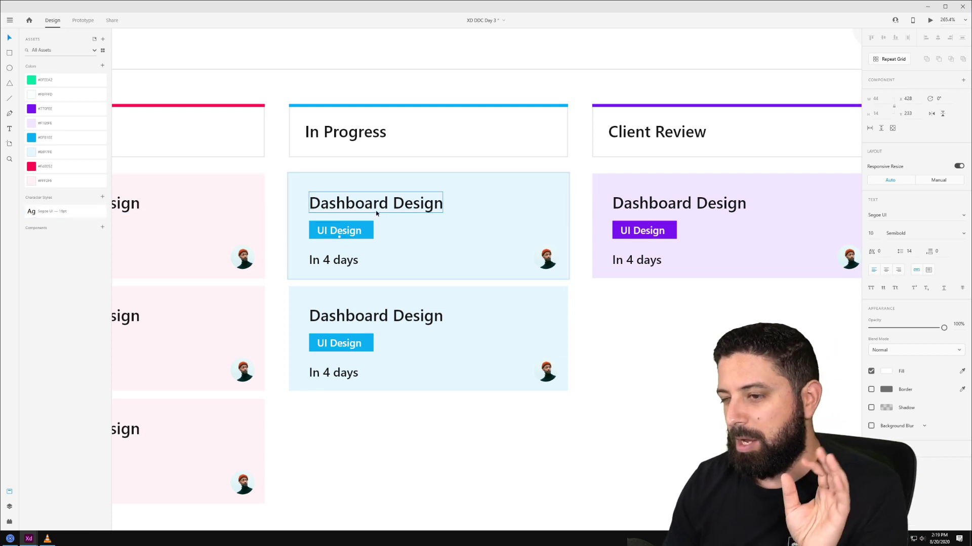
pyautogui.rightClick(55, 214)
pyautogui.click(70, 231)
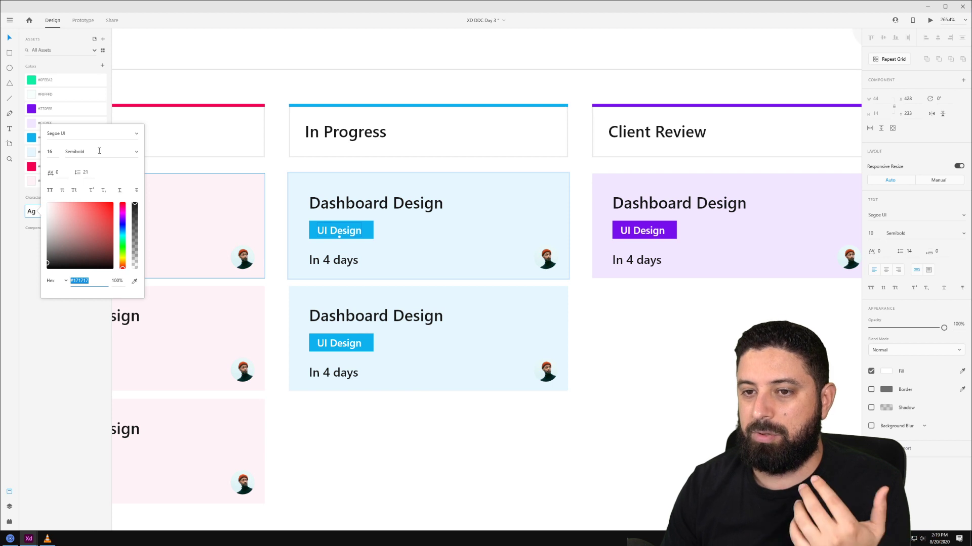
pyautogui.click(68, 317)
# Rename the saved character style to "Task Card Title - 16px".
pyautogui.rightClick(59, 211)
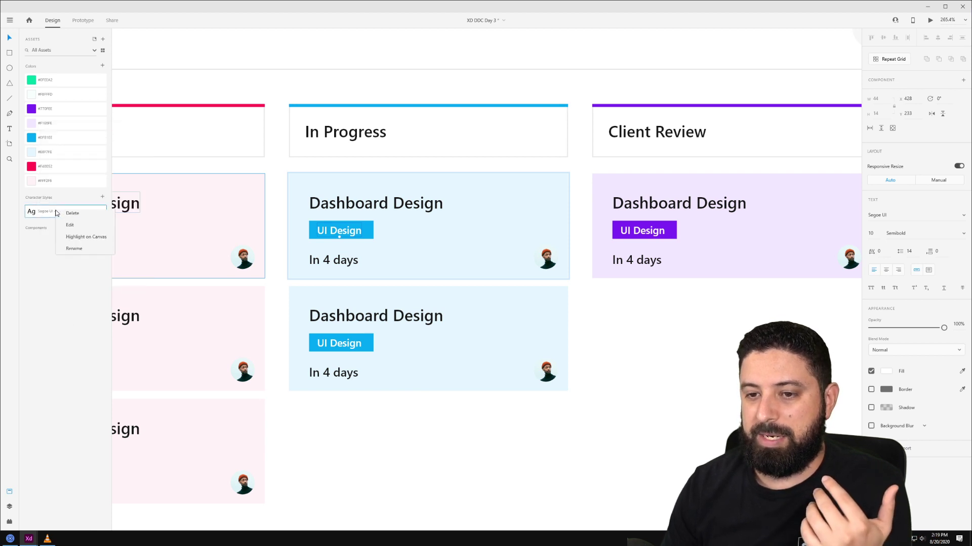
pyautogui.click(74, 250)
pyautogui.click(42, 212)
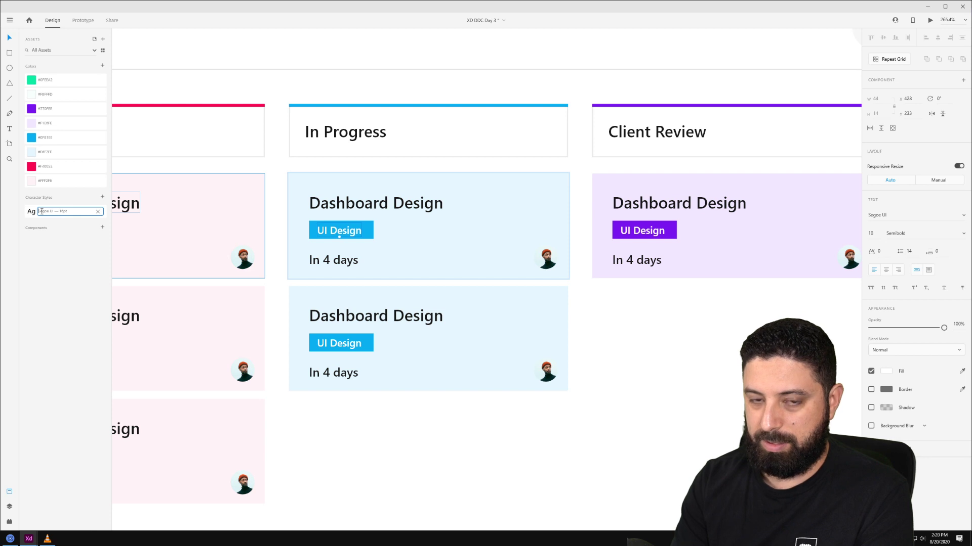
pyautogui.write('ard Title')
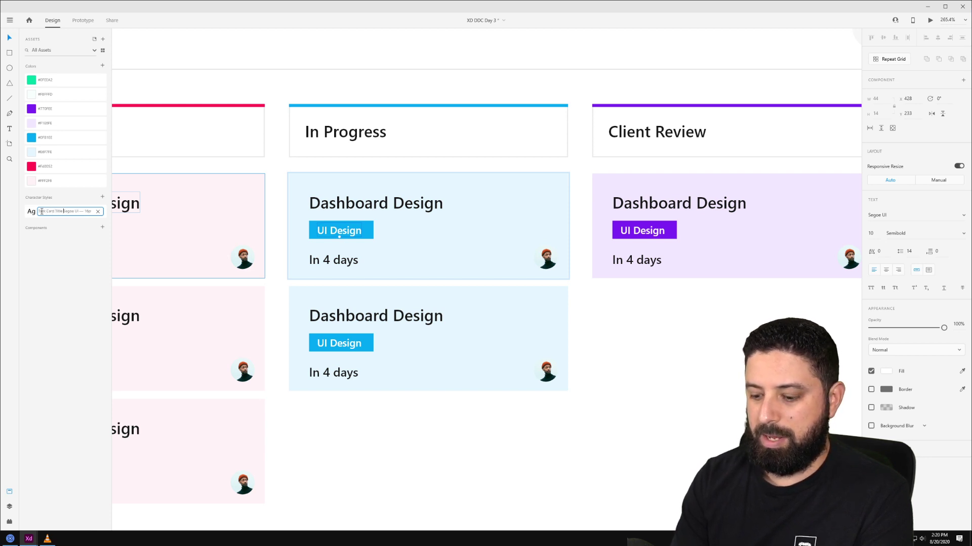
pyautogui.write(' -')
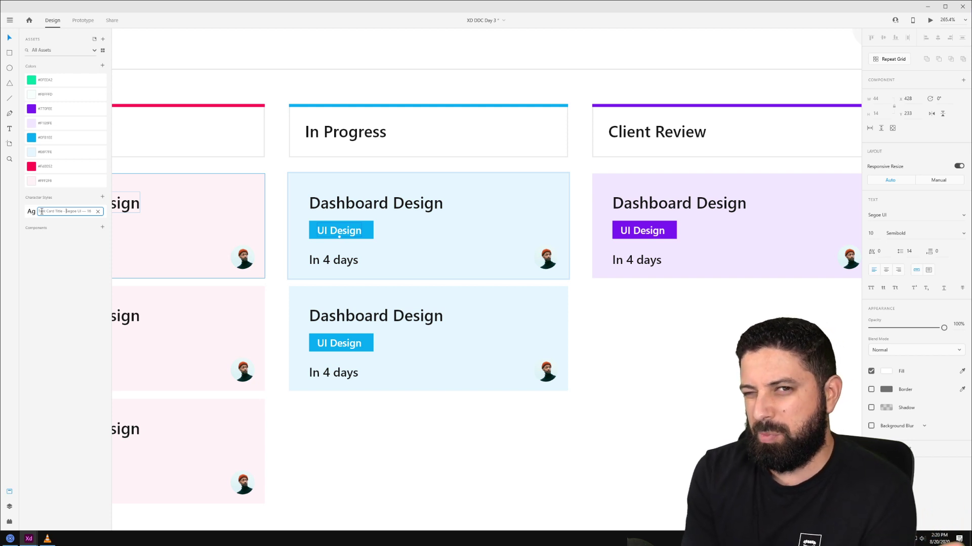
pyautogui.hotkey('shift', 'Right')
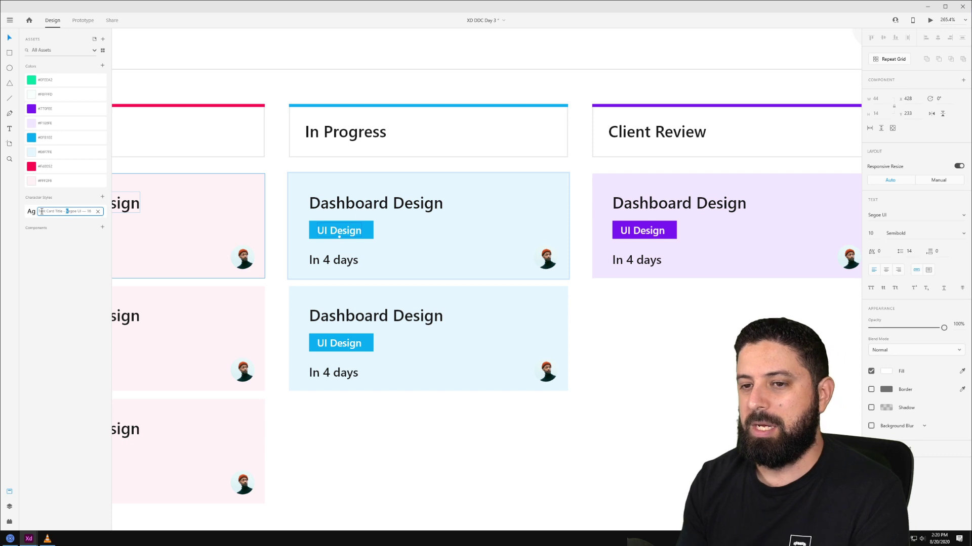
pyautogui.hotkey('shift', 'Right')
pyautogui.hotkey('shift', 'Right')
pyautogui.hotkey('shift', 'Right')
pyautogui.hotkey('shift', 'Right')
pyautogui.hotkey('shift', 'Right')
pyautogui.hotkey('shift', 'Right')
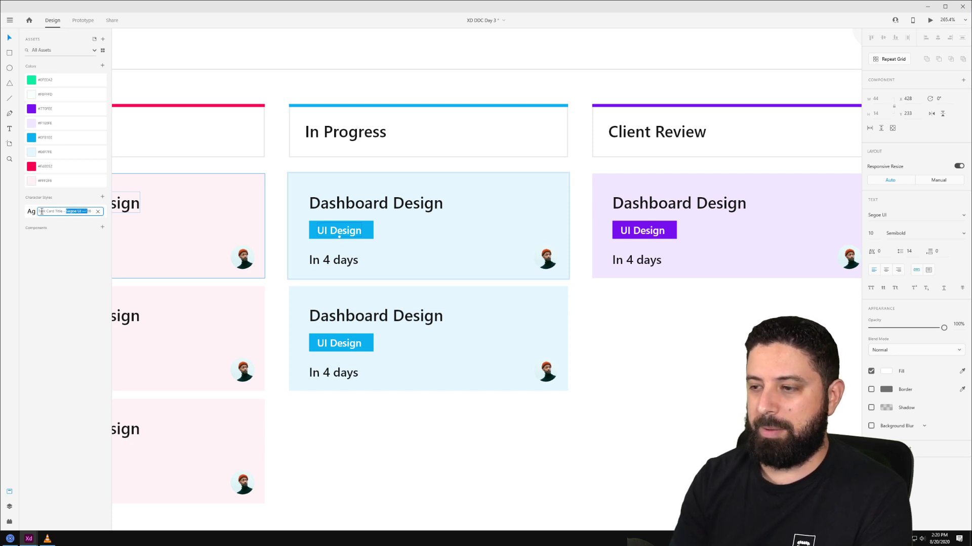
pyautogui.press('BackSpace')
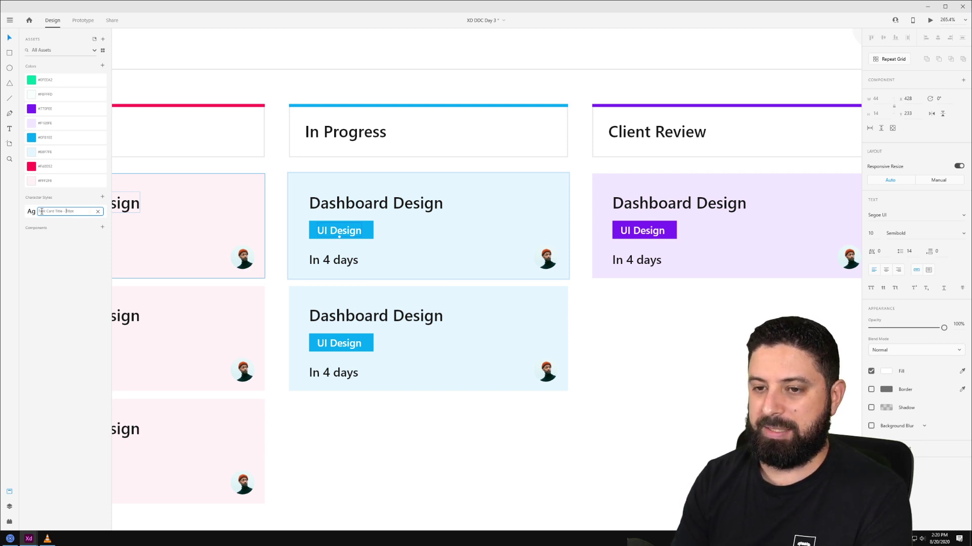
pyautogui.click(381, 229)
# Check the card title's line spacing and rename its character style to "Task Card Title - 16/21".
pyautogui.click(389, 204)
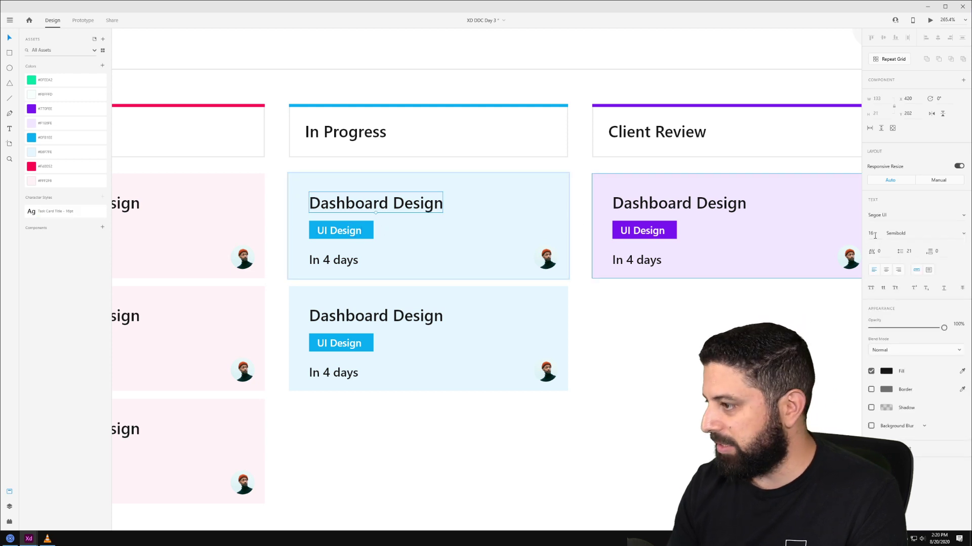
pyautogui.click(901, 253)
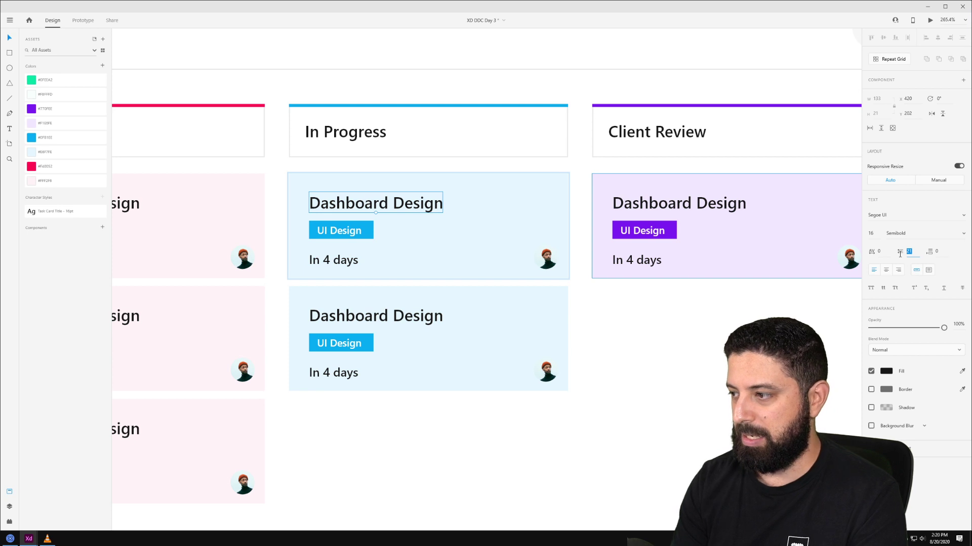
pyautogui.rightClick(76, 215)
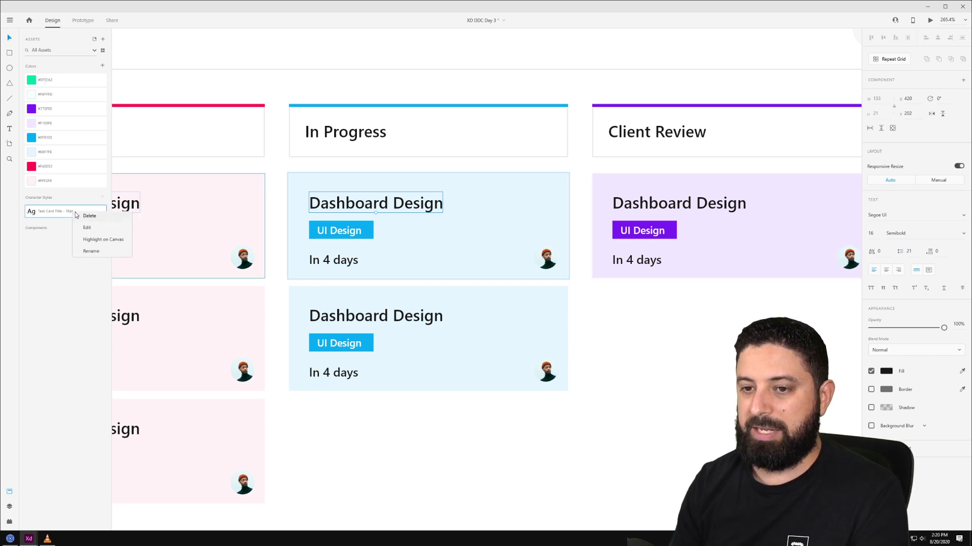
pyautogui.click(92, 228)
pyautogui.click(175, 181)
pyautogui.rightClick(45, 216)
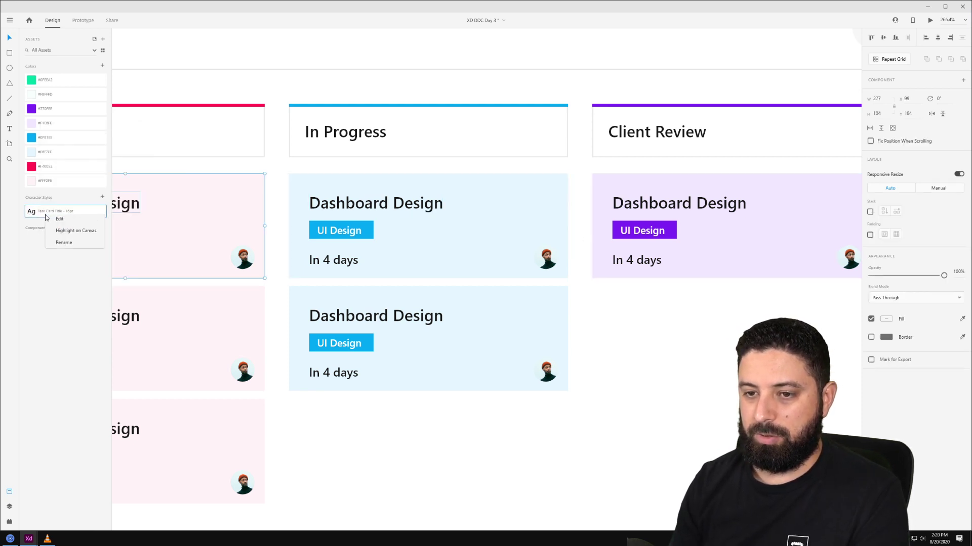
pyautogui.click(64, 243)
pyautogui.click(70, 212)
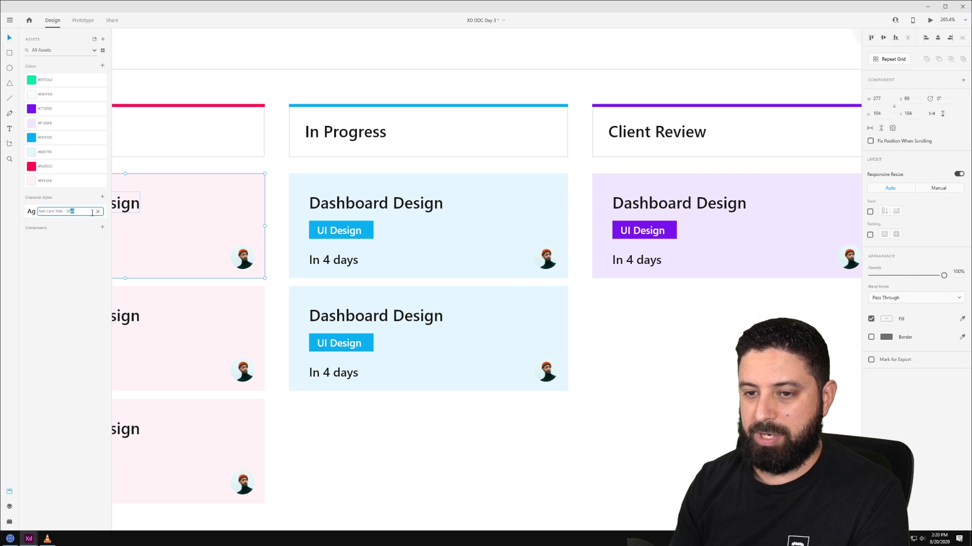
pyautogui.press('BackSpace')
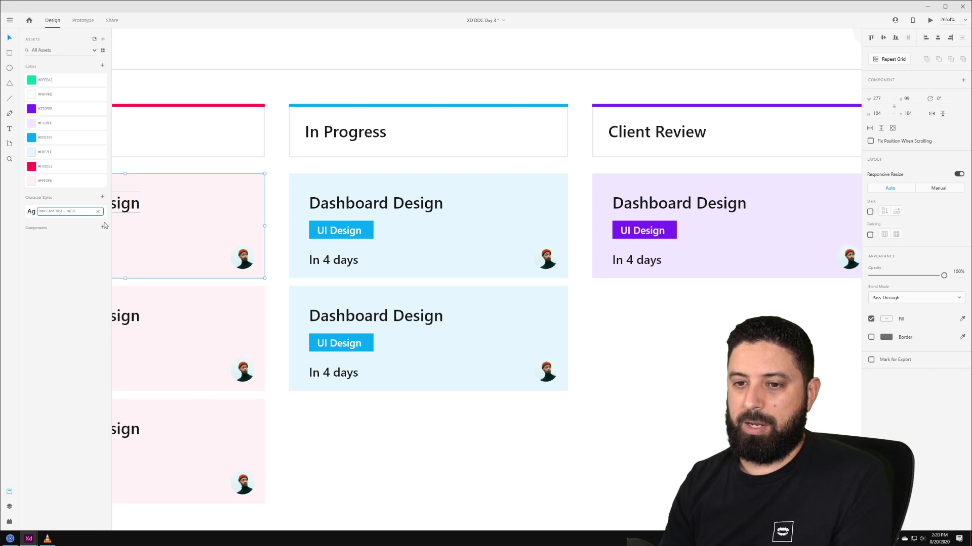
pyautogui.press('Return')
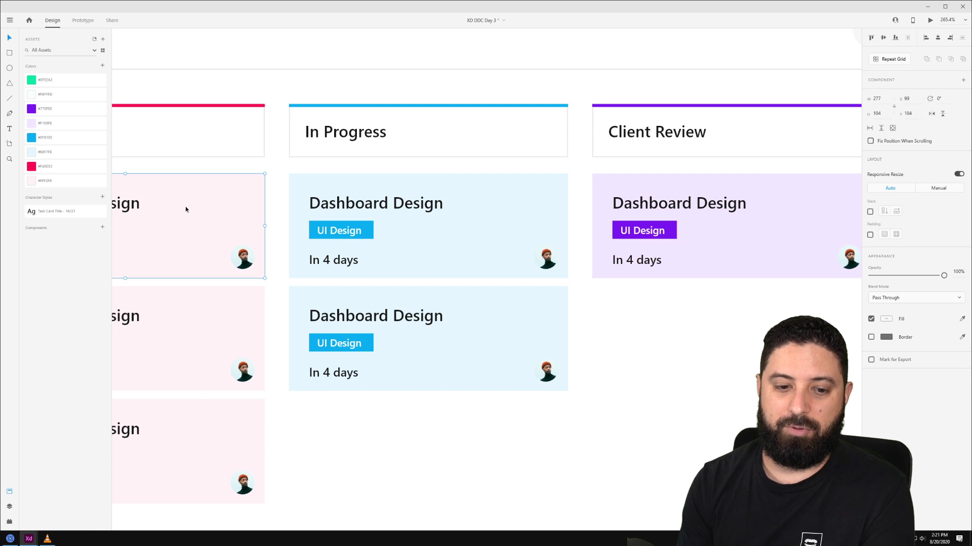
# Save the first In Progress card's "UI Design" tag text as a character style named "Task Tag — 10/14".
pyautogui.doubleClick(342, 231)
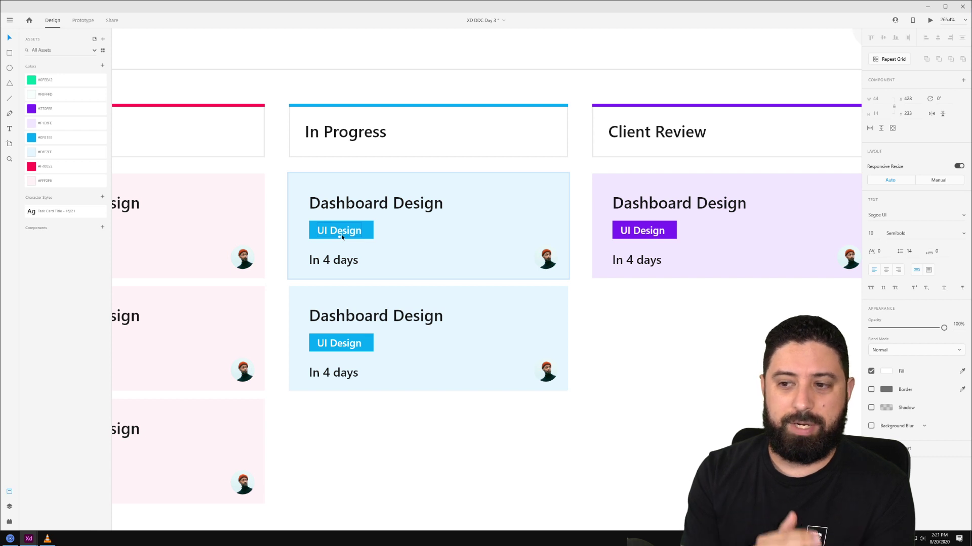
pyautogui.click(103, 198)
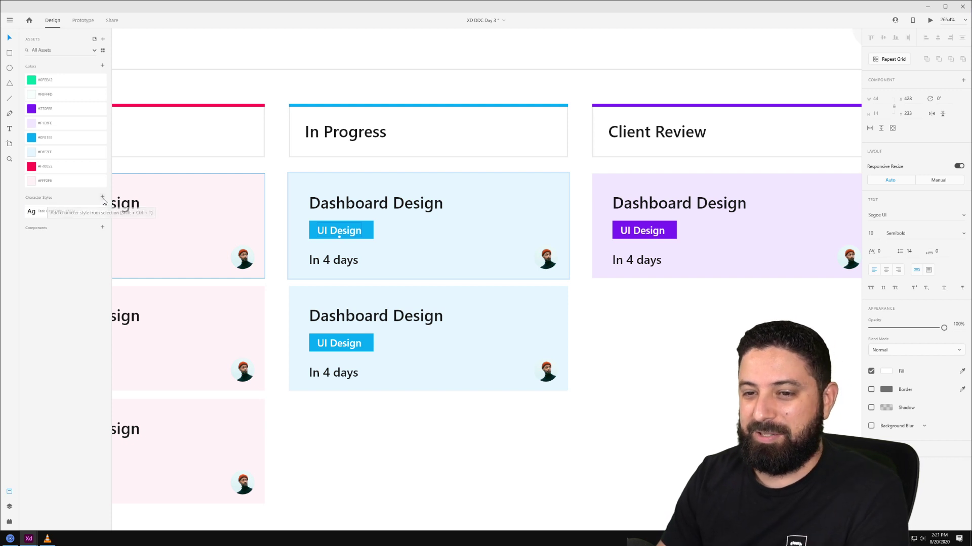
pyautogui.rightClick(53, 214)
pyautogui.click(76, 253)
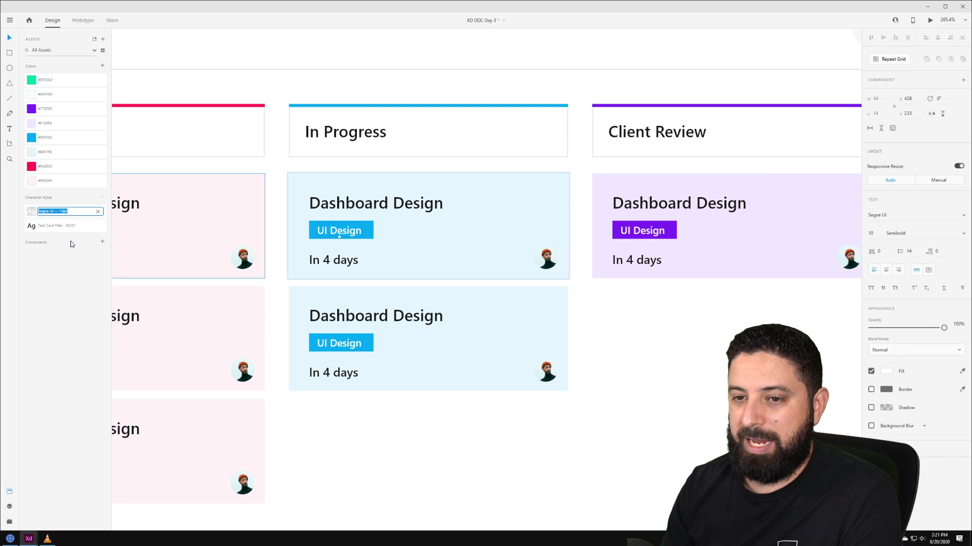
pyautogui.click(69, 212)
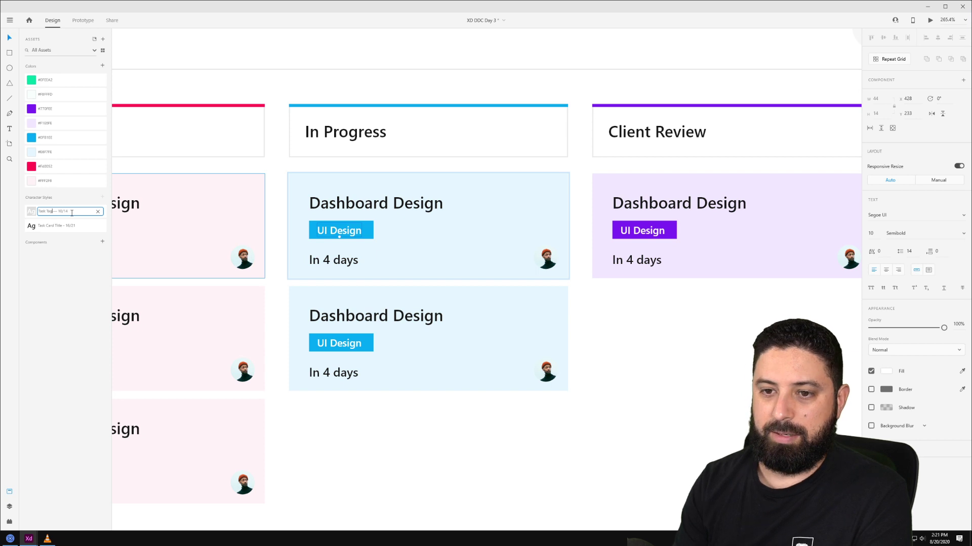
# Save the first In Progress card's "In 4 days" text as a character style named "Due Date — 12/16".
pyautogui.click(330, 261)
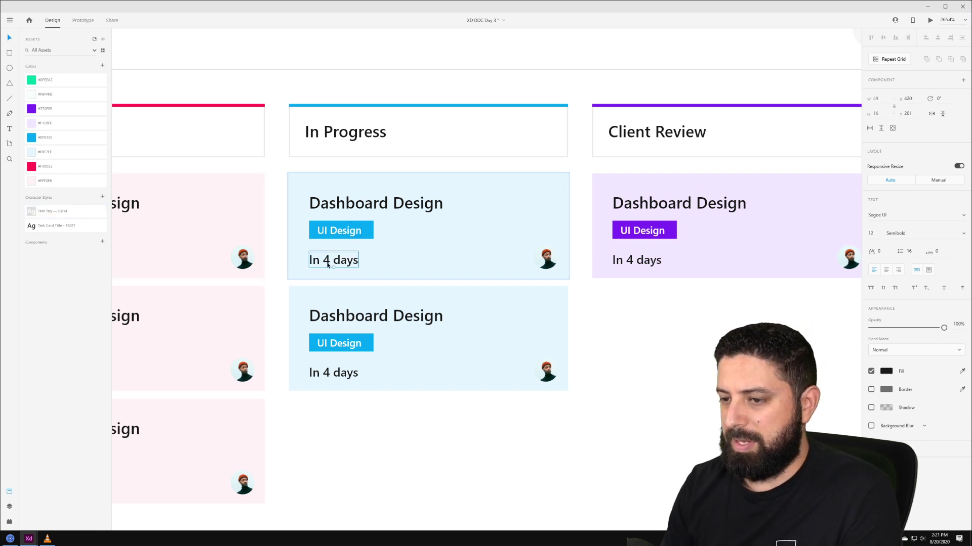
pyautogui.click(103, 198)
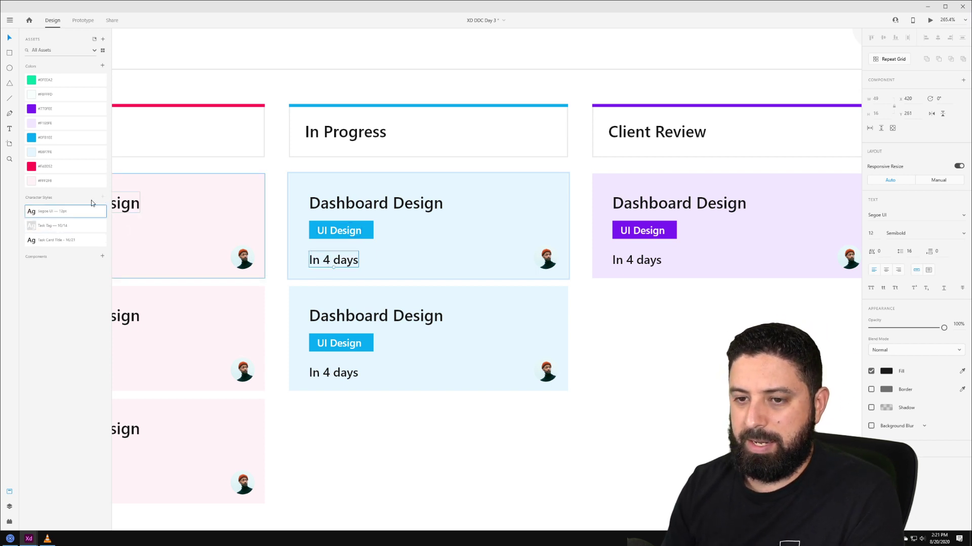
pyautogui.rightClick(53, 216)
pyautogui.click(66, 235)
pyautogui.click(37, 314)
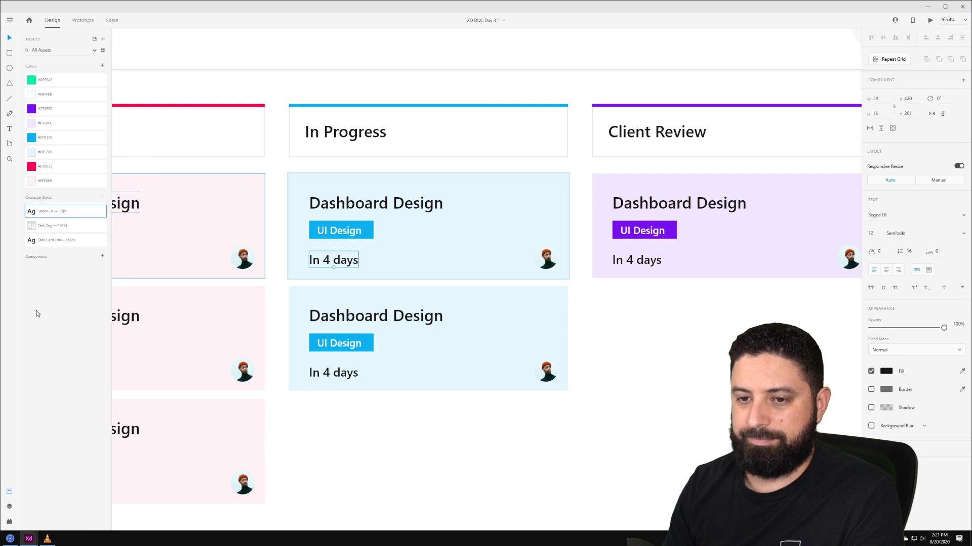
pyautogui.rightClick(46, 212)
pyautogui.click(58, 248)
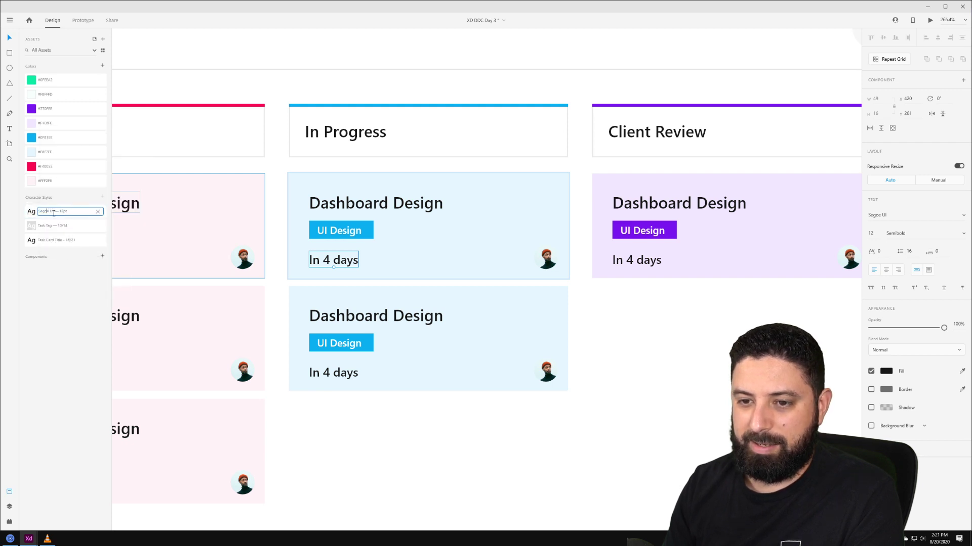
pyautogui.write('T')
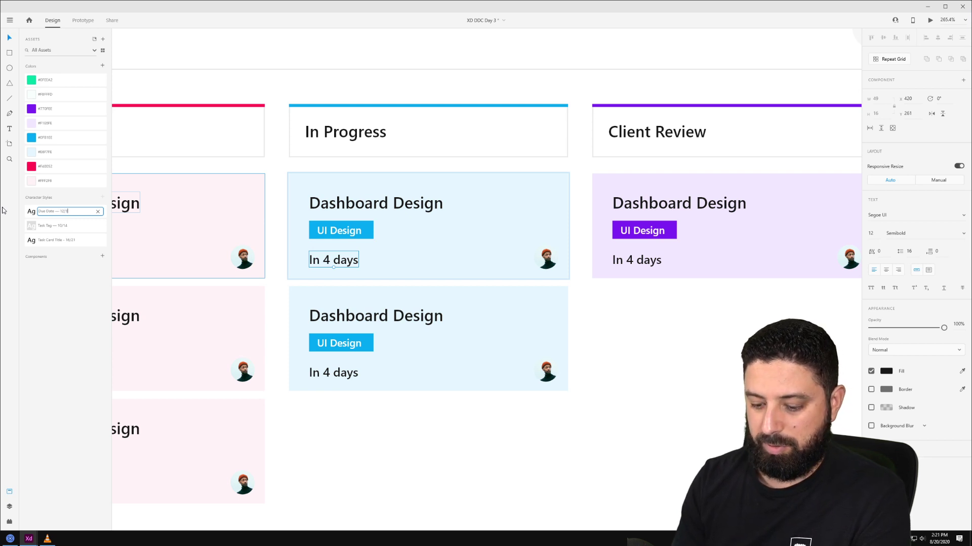
pyautogui.write('6')
pyautogui.press('Return')
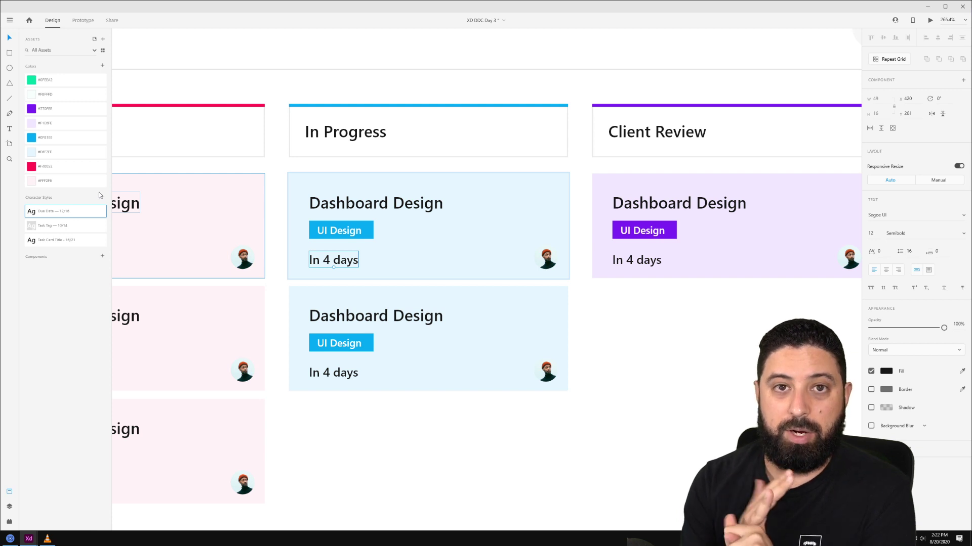
# Try the Due Date character style in bright red and in olive green, and undo the colour changes.
pyautogui.rightClick(61, 214)
pyautogui.click(75, 223)
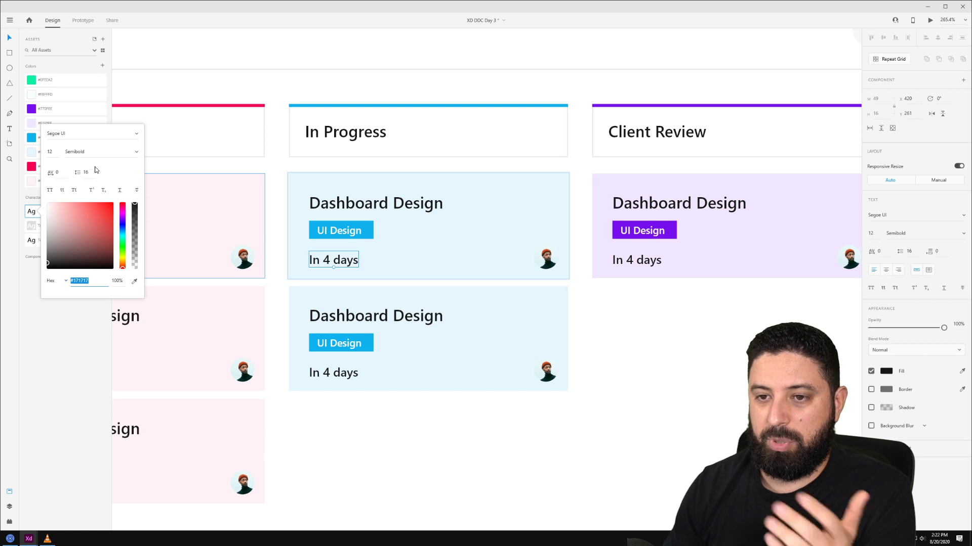
pyautogui.click(105, 211)
pyautogui.moveTo(109, 209); pyautogui.dragTo(114, 204)
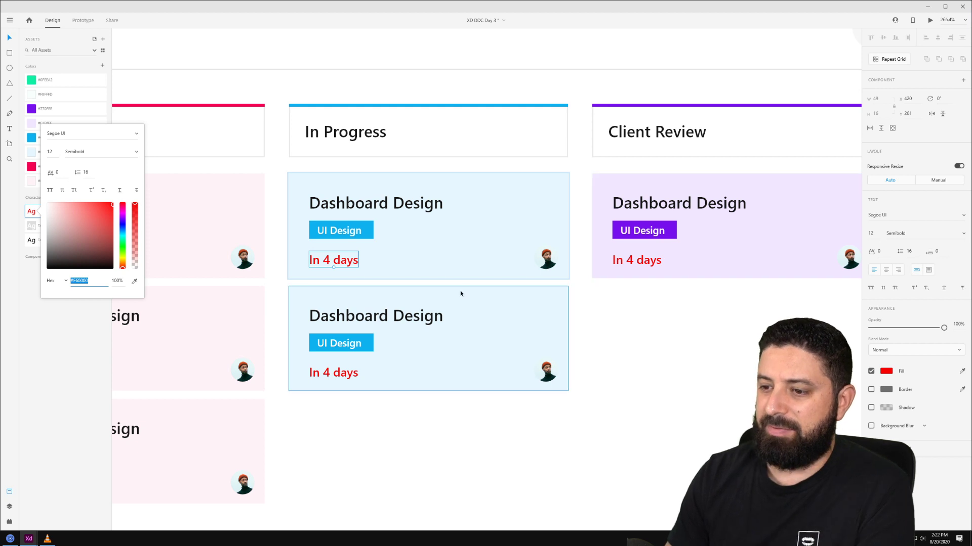
pyautogui.scroll(-5, 460, 291)
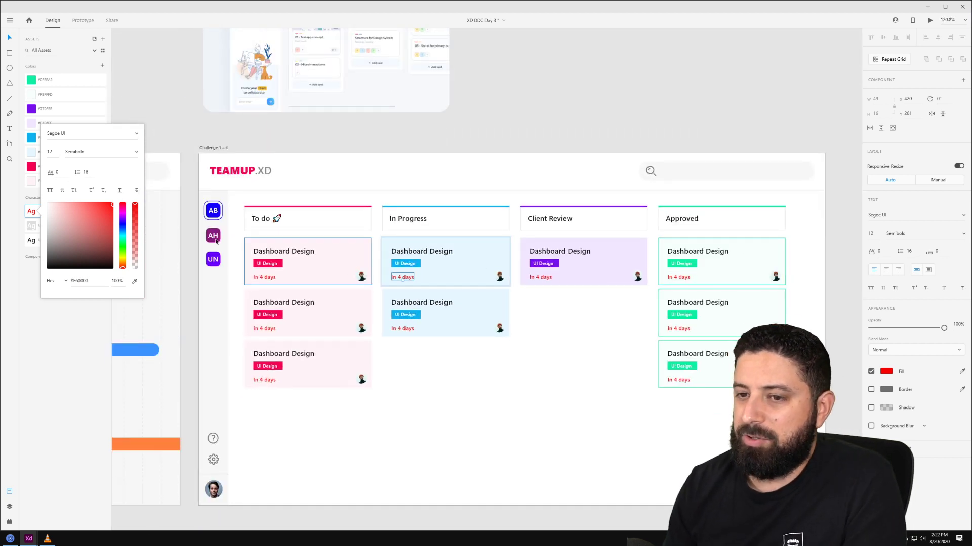
pyautogui.moveTo(123, 220); pyautogui.dragTo(72, 231)
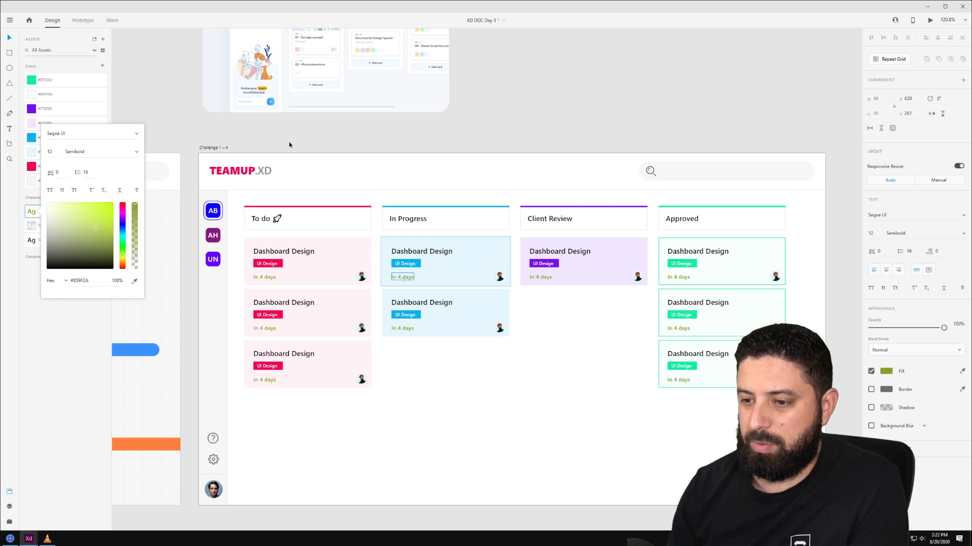
pyautogui.hotkey('ctrl', 'z')
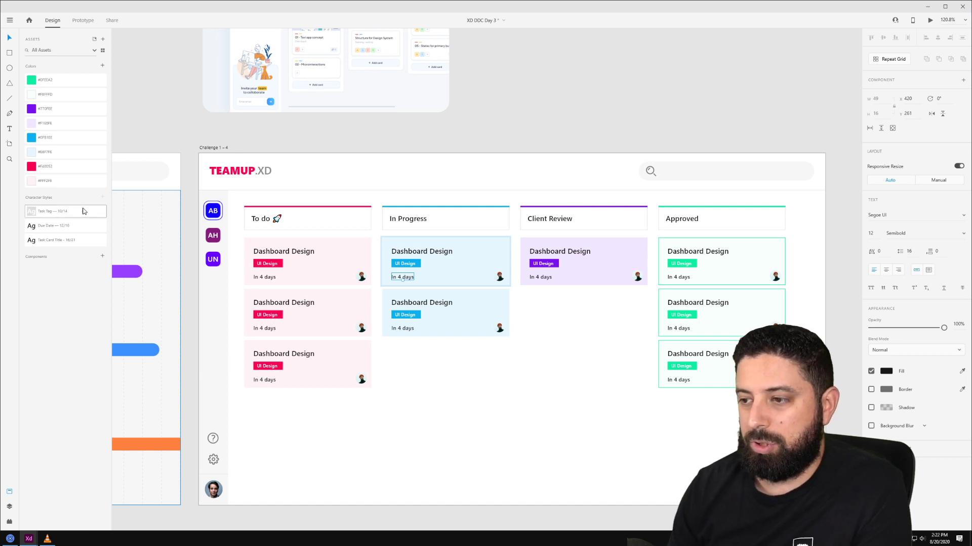
# Edit the Task Card Title character style and change its font to Montserrat.
pyautogui.click(279, 253)
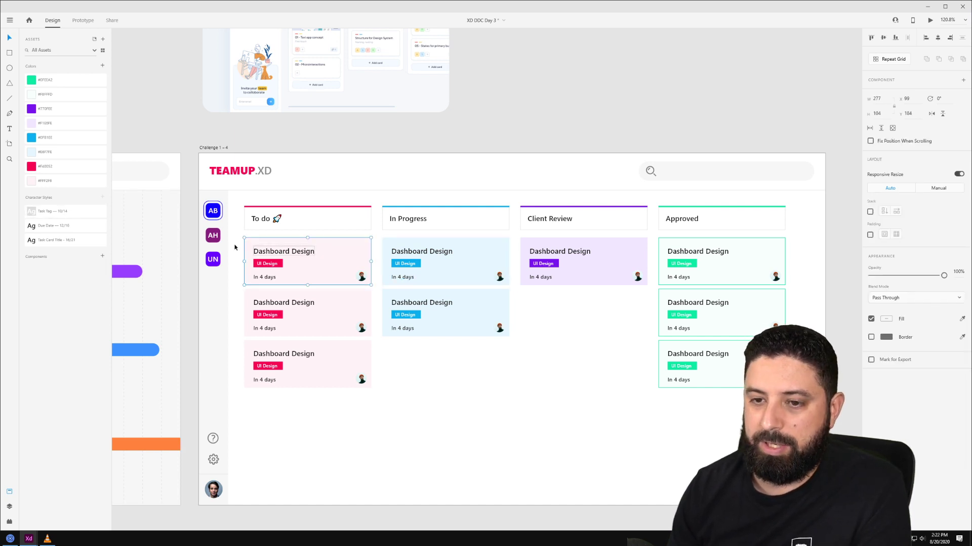
pyautogui.rightClick(53, 243)
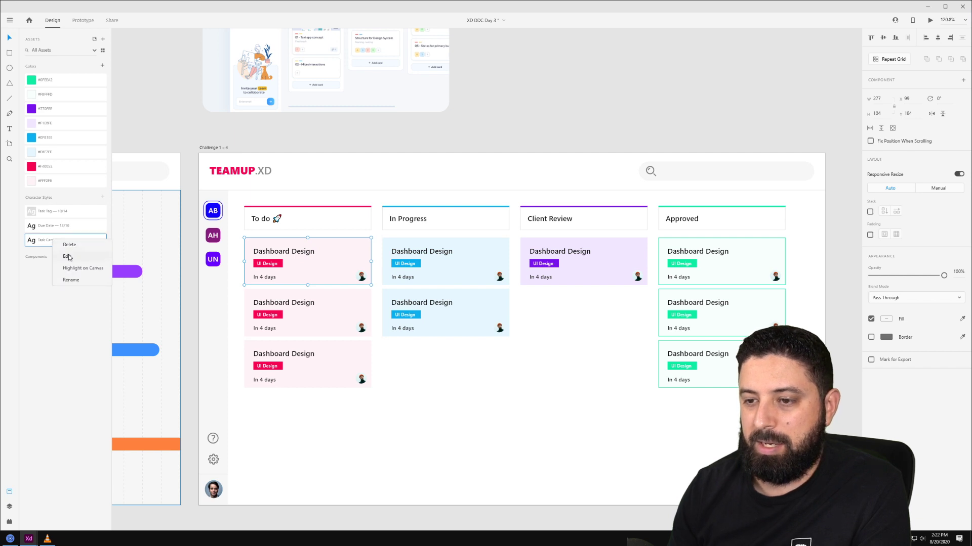
pyautogui.click(69, 258)
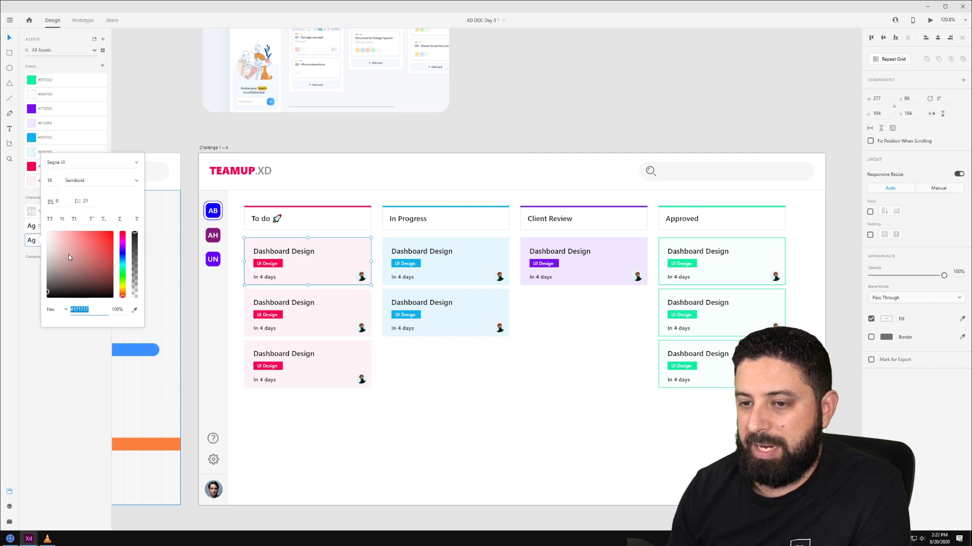
pyautogui.click(95, 165)
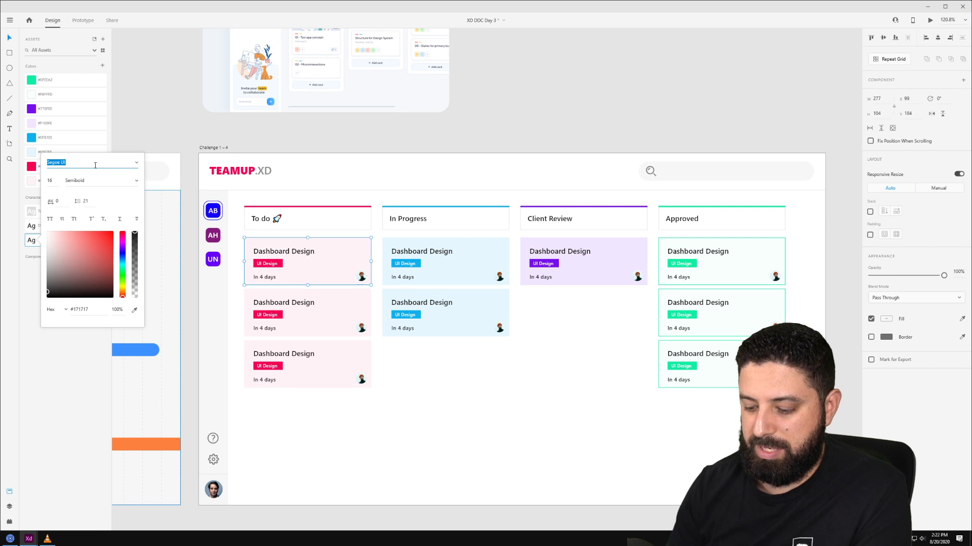
pyautogui.click(137, 165)
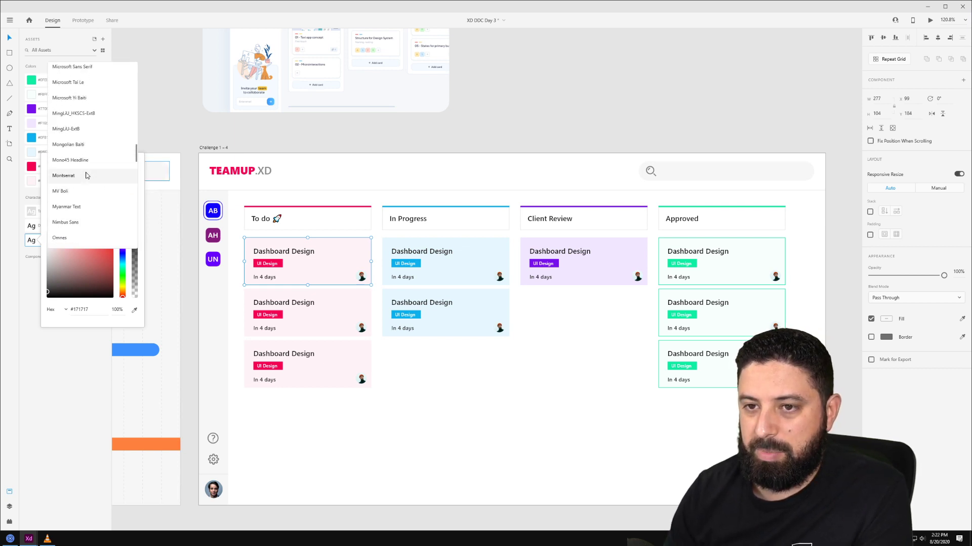
pyautogui.click(84, 175)
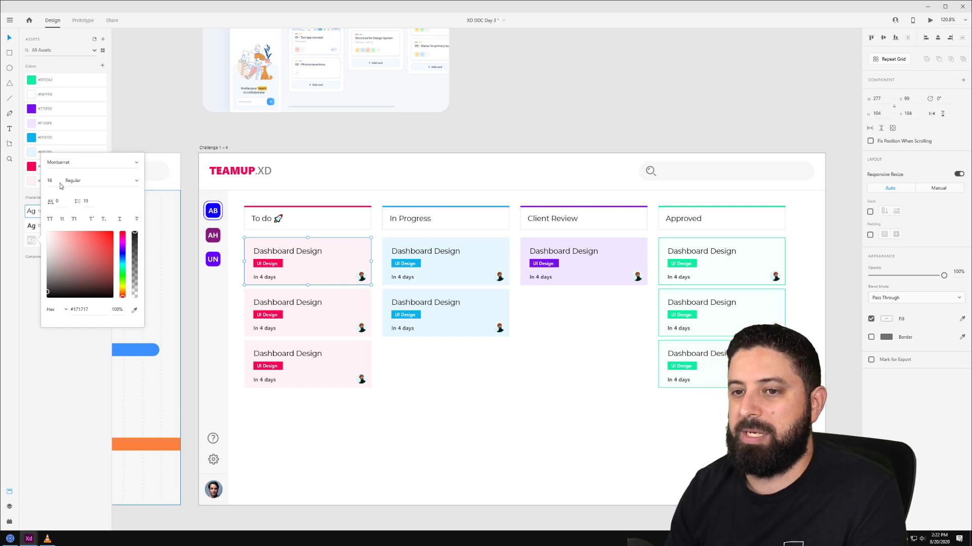
# Set the Task Card Title character style to font size 14 with SemiBold weight.
pyautogui.press('Down')
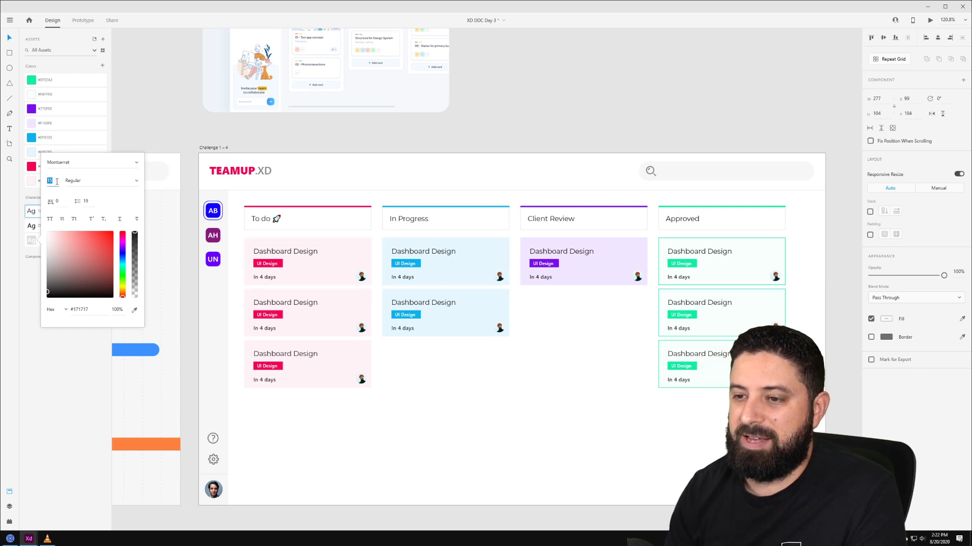
pyautogui.press('Down')
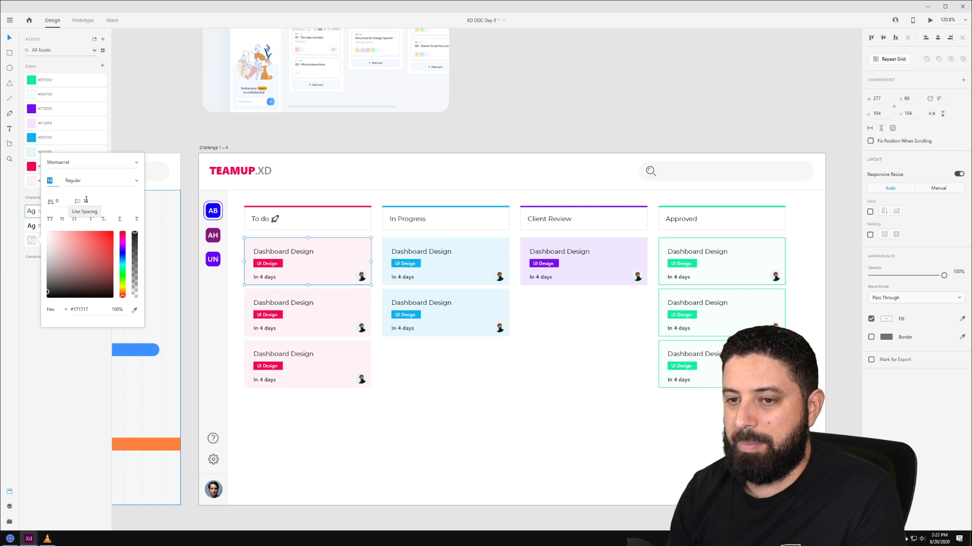
pyautogui.click(137, 183)
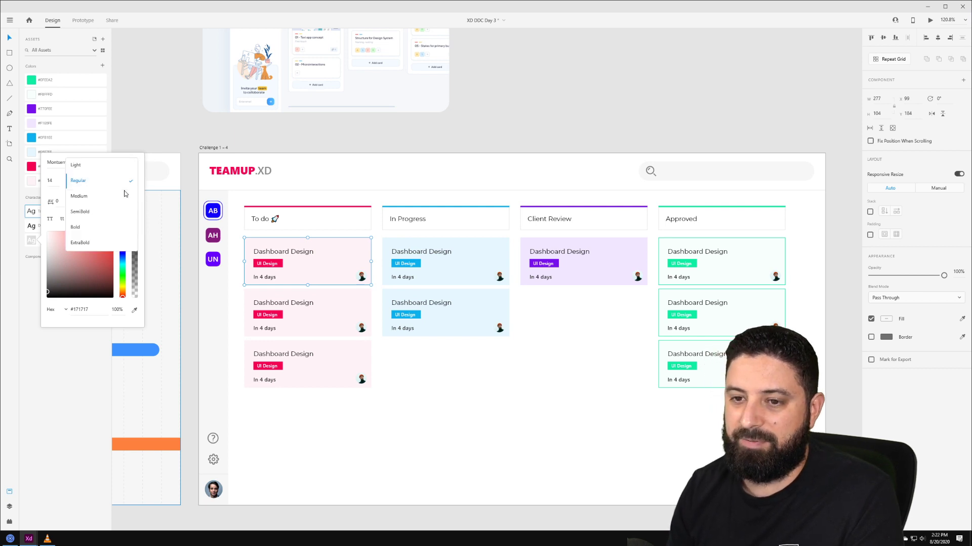
pyautogui.click(122, 197)
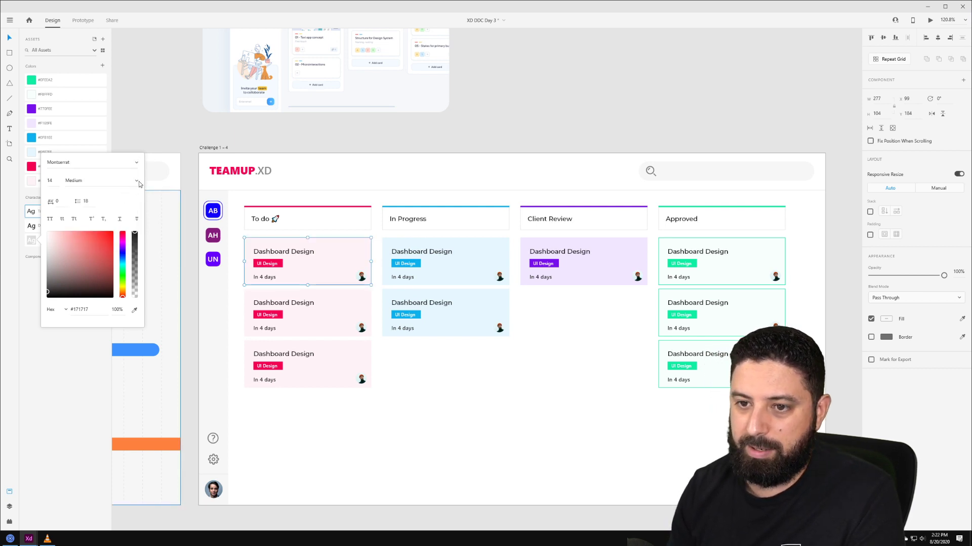
pyautogui.click(137, 181)
pyautogui.click(112, 195)
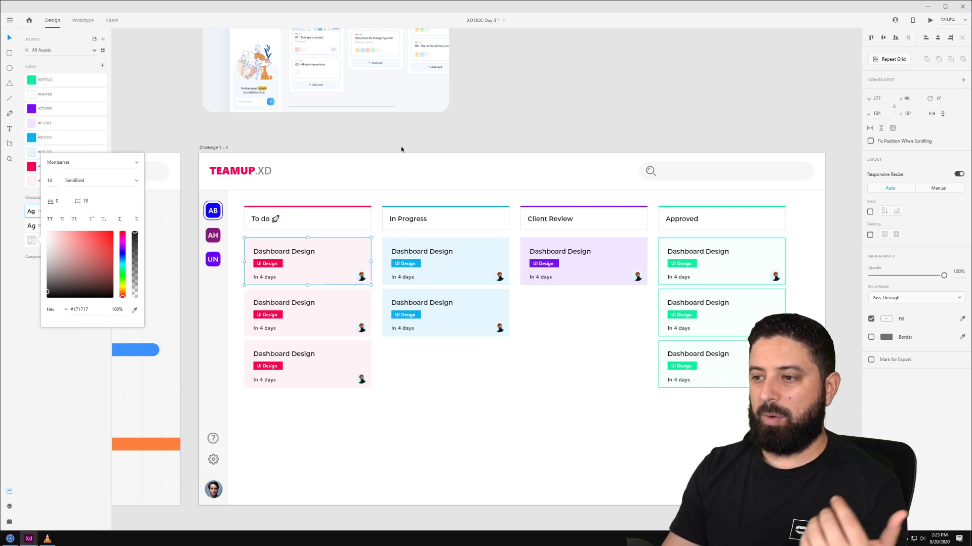
pyautogui.hotkey('ctrl', 'z')
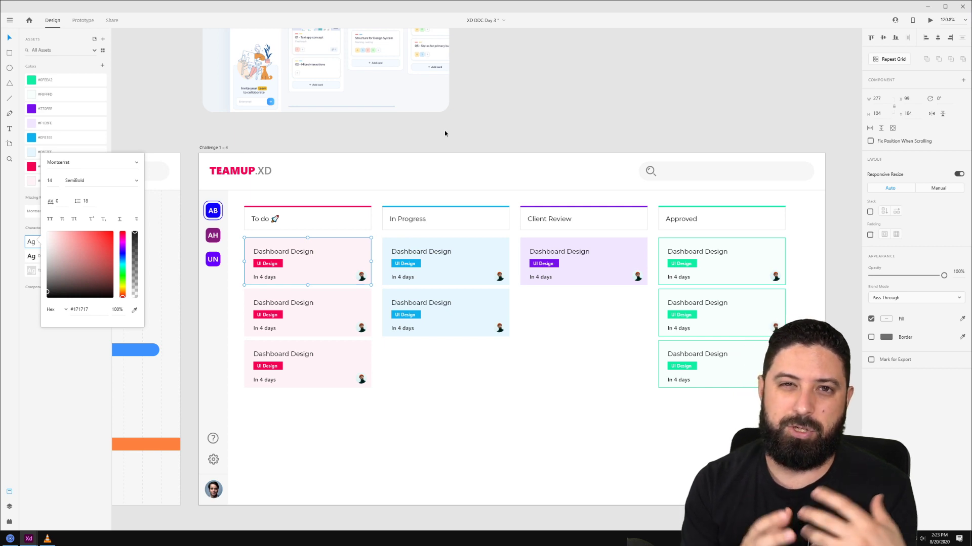
pyautogui.click(444, 133)
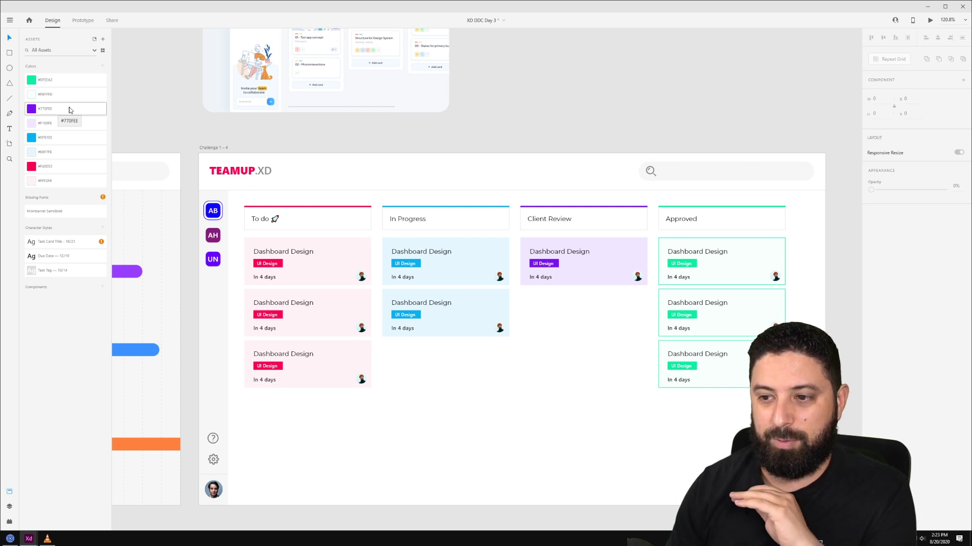
# Select the "Dashboard Design" titles on the To do, In Progress and Client Review cards together to check their text properties.
pyautogui.doubleClick(304, 350)
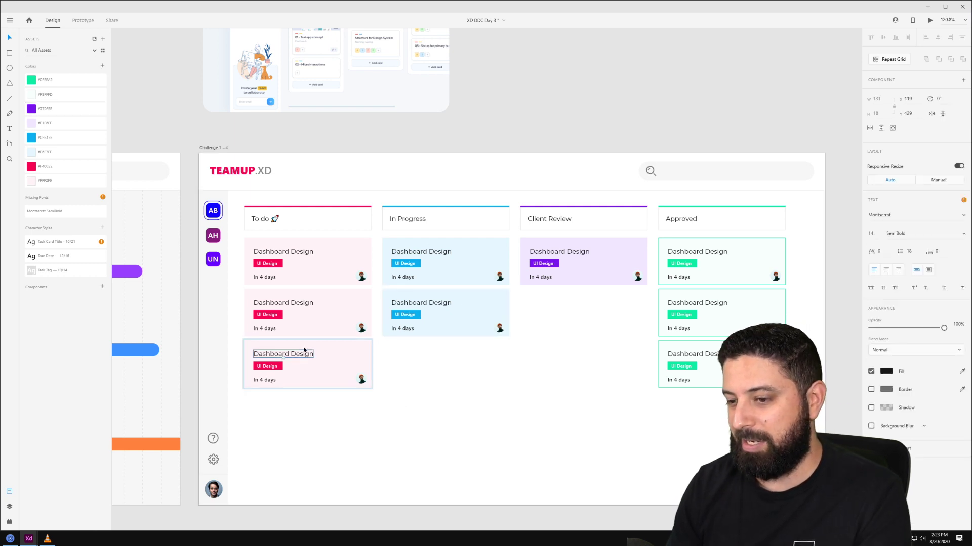
pyautogui.keyDown('ctrl'); pyautogui.keyDown('shift'); pyautogui.click(300, 303); pyautogui.keyUp('shift'); pyautogui.keyUp('ctrl')
pyautogui.keyDown('ctrl'); pyautogui.keyDown('shift'); pyautogui.click(304, 253); pyautogui.keyUp('shift'); pyautogui.keyUp('ctrl')
pyautogui.keyDown('ctrl'); pyautogui.keyDown('shift'); pyautogui.click(438, 252); pyautogui.keyUp('shift'); pyautogui.keyUp('ctrl')
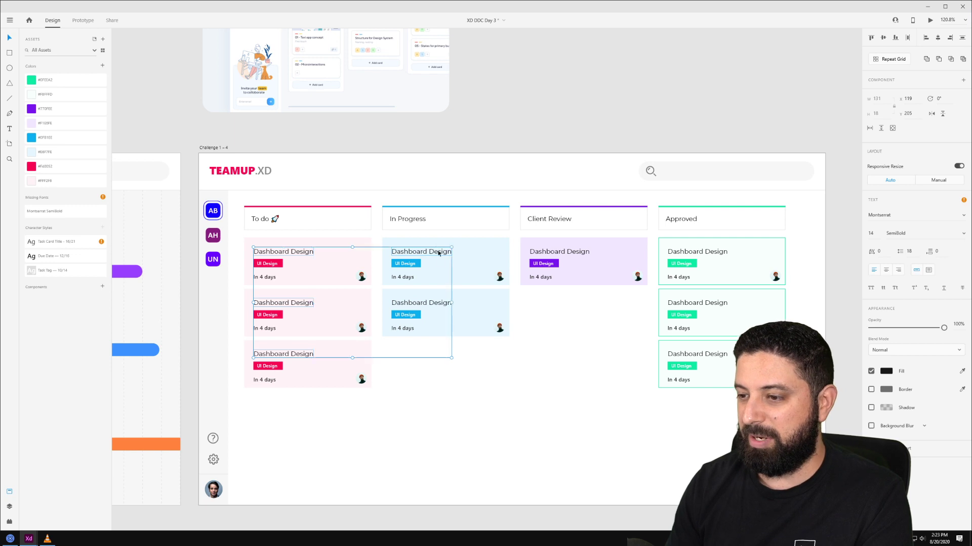
pyautogui.keyDown('ctrl'); pyautogui.keyDown('shift'); pyautogui.click(421, 304); pyautogui.keyUp('shift'); pyautogui.keyUp('ctrl')
pyautogui.keyDown('ctrl'); pyautogui.keyDown('shift'); pyautogui.click(559, 252); pyautogui.keyUp('shift'); pyautogui.keyUp('ctrl')
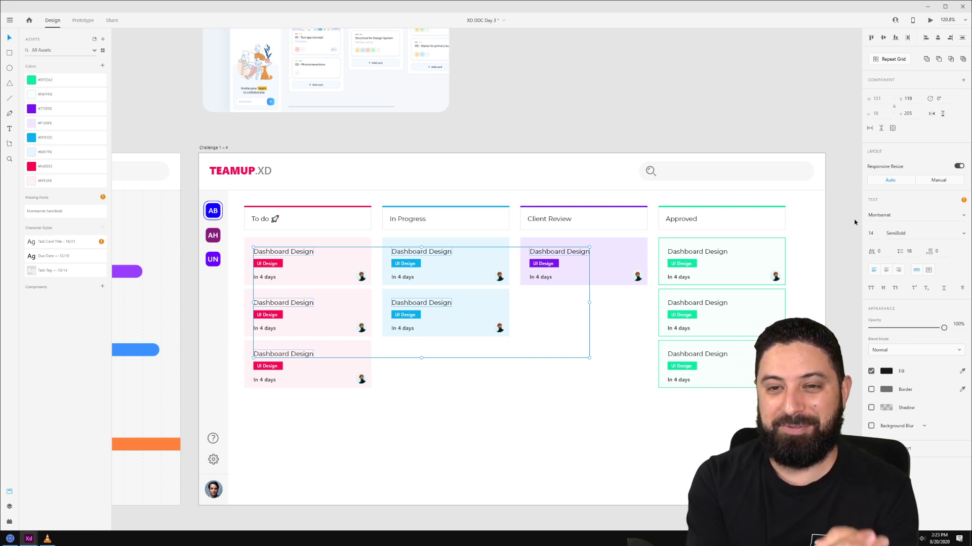
pyautogui.click(612, 143)
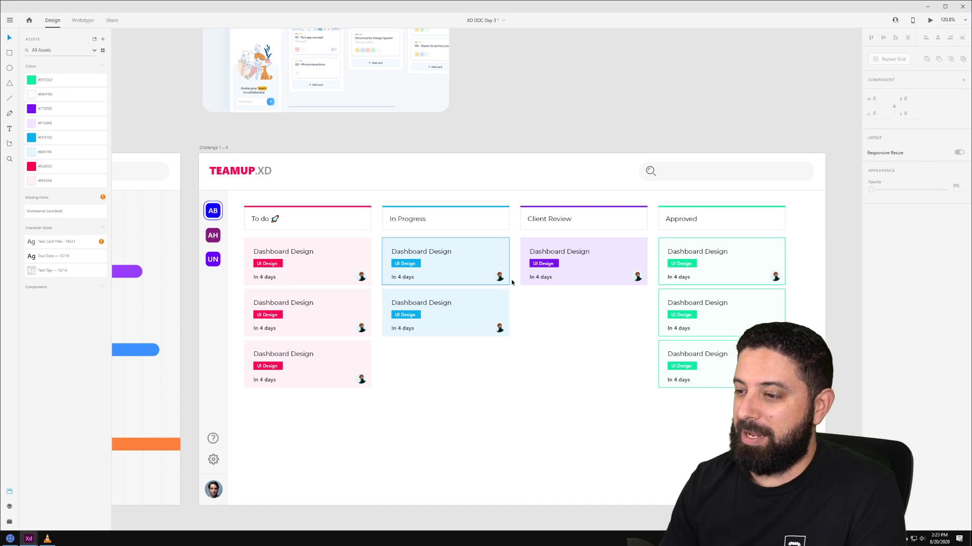
# Add a white border of size 1 to the avatar on the Client Review card.
pyautogui.scroll(5, 613, 299)
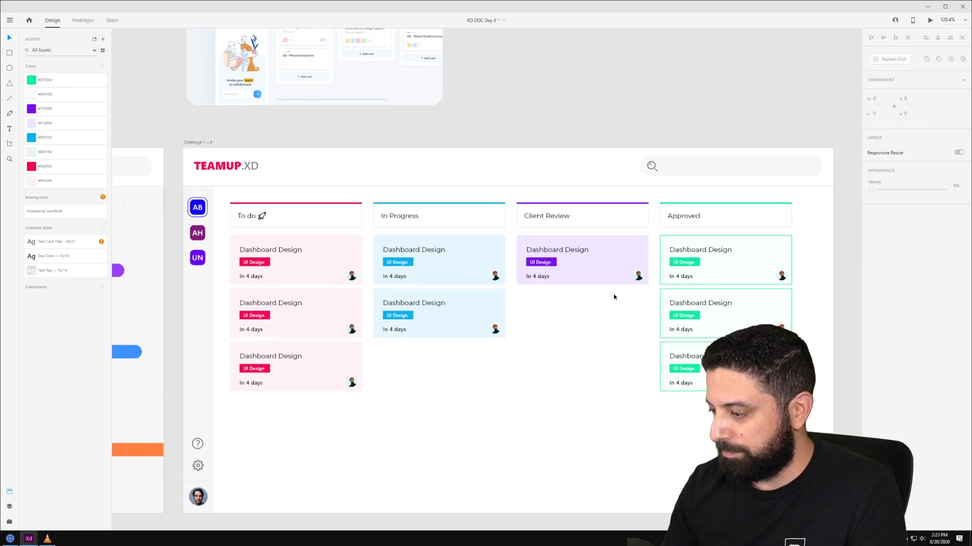
pyautogui.doubleClick(680, 241)
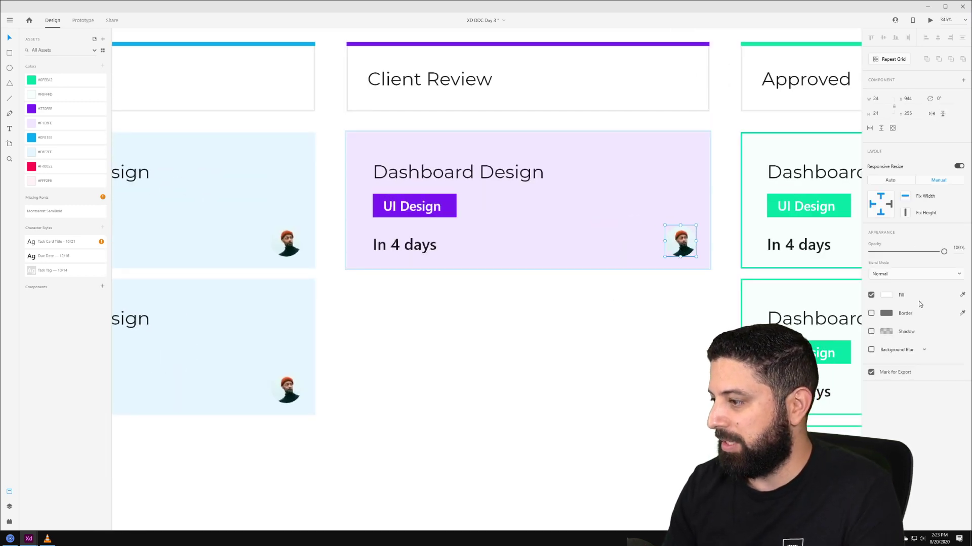
pyautogui.click(871, 313)
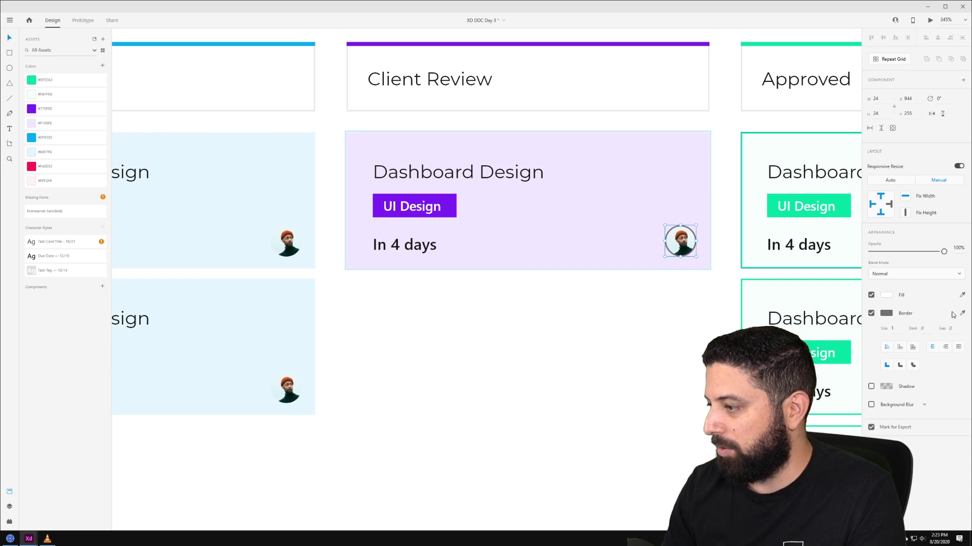
pyautogui.click(746, 323)
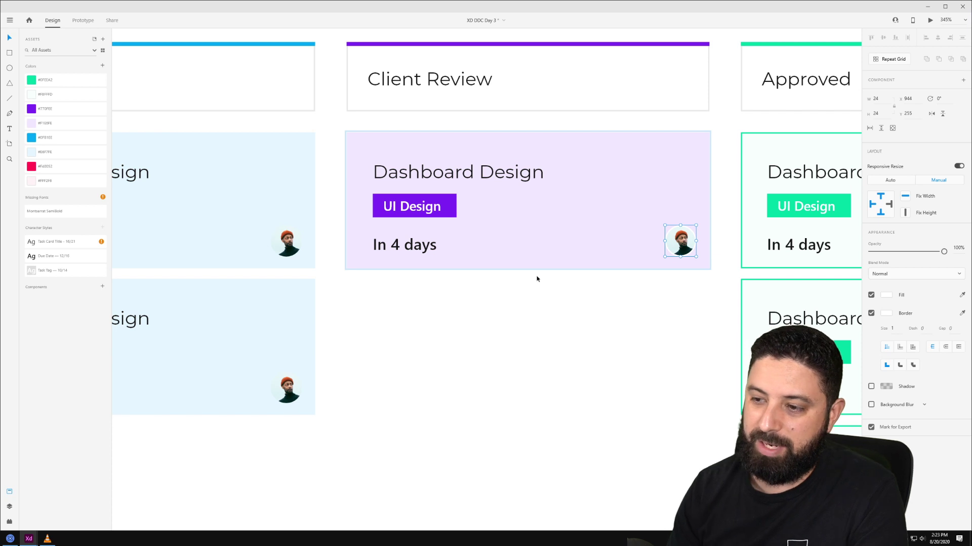
pyautogui.click(626, 323)
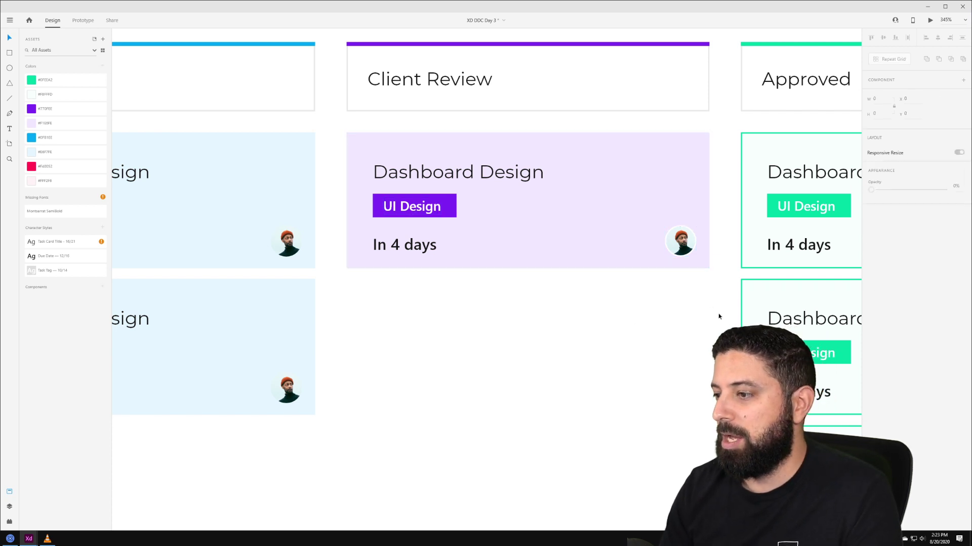
# Add a border to the Client Review card's background in the purple sampled from the bar above the column header.
pyautogui.click(684, 182)
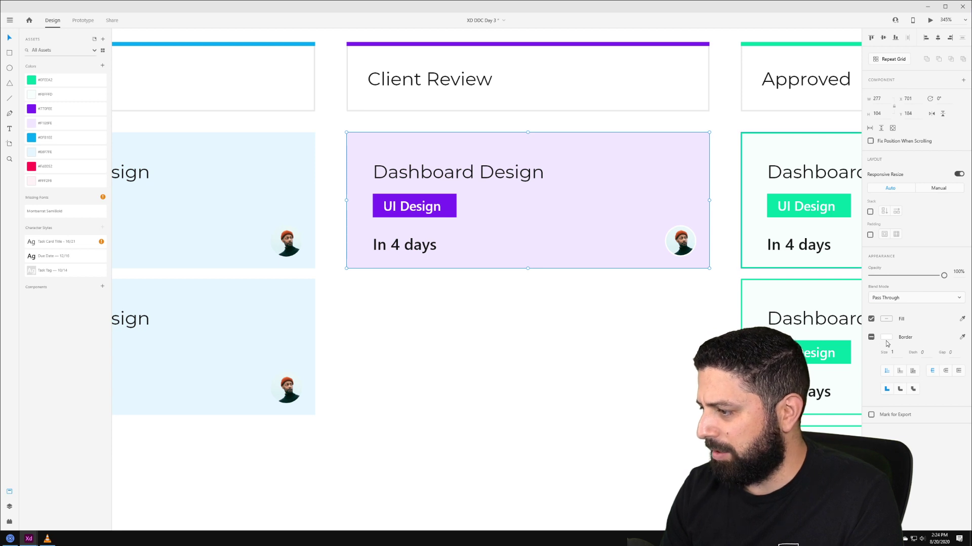
pyautogui.doubleClick(643, 181)
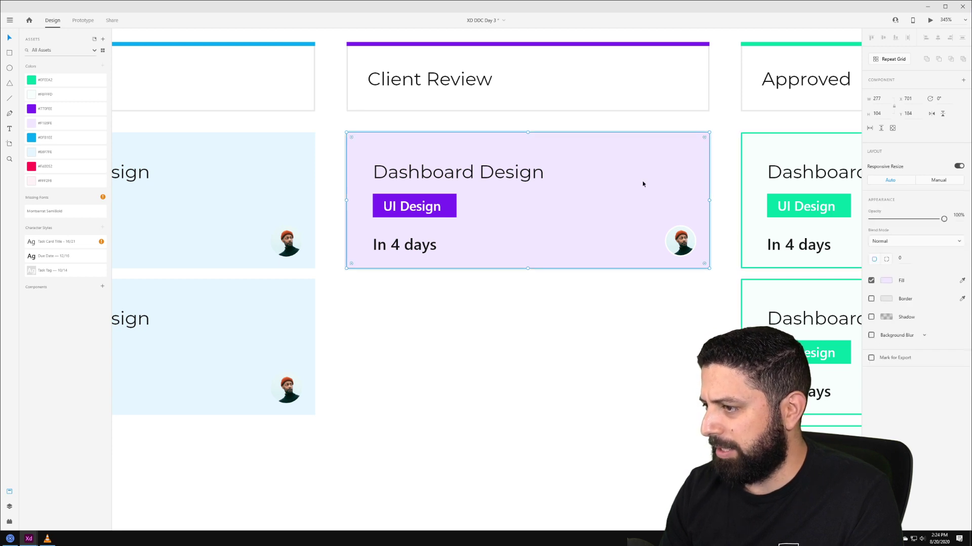
pyautogui.click(870, 299)
pyautogui.click(962, 299)
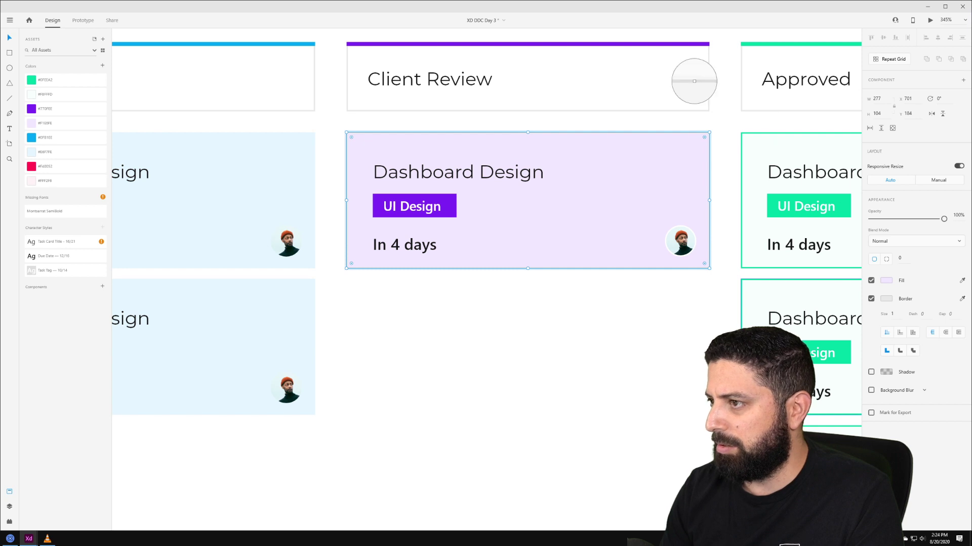
pyautogui.click(650, 44)
pyautogui.click(676, 293)
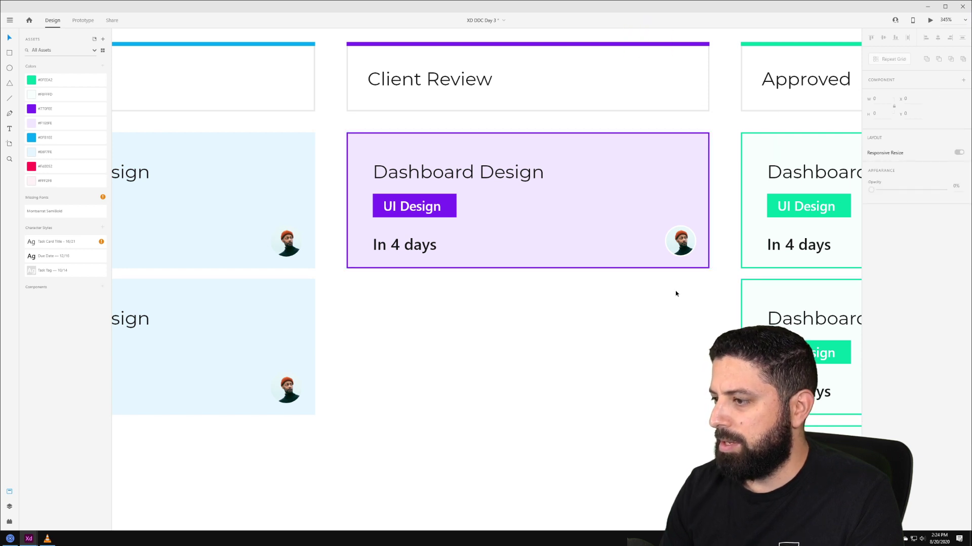
# Make the whole Client Review card a component and name it Client Review Card.
pyautogui.scroll(-3, 677, 293)
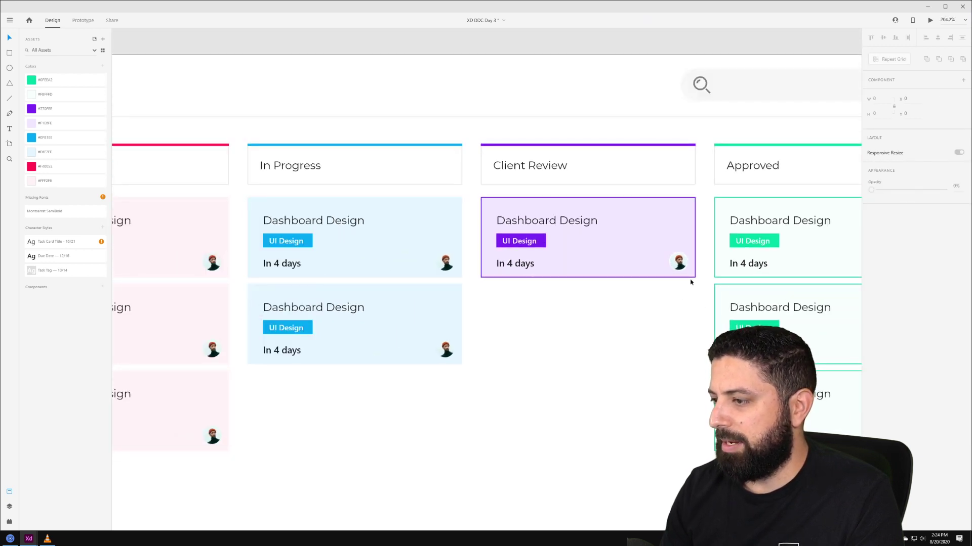
pyautogui.moveTo(700, 289); pyautogui.dragTo(471, 200)
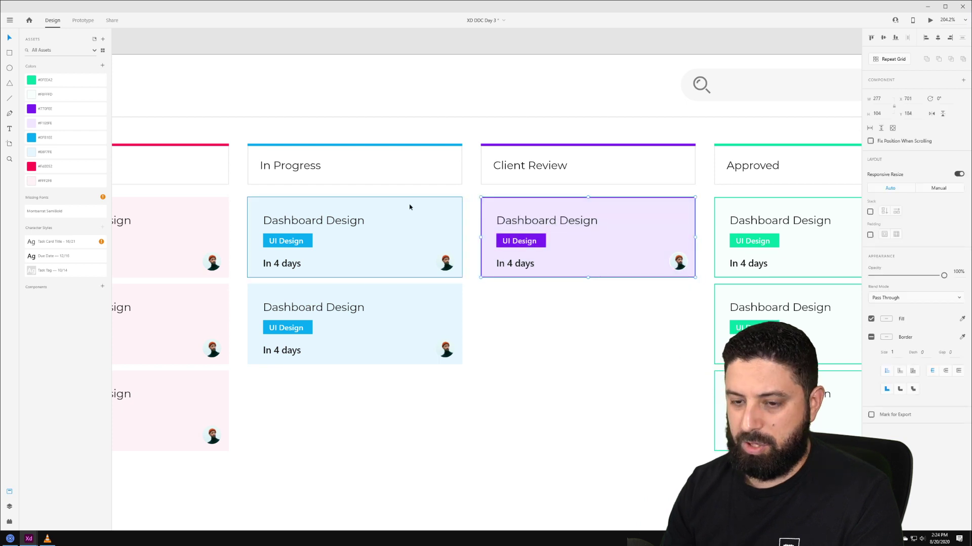
pyautogui.click(102, 286)
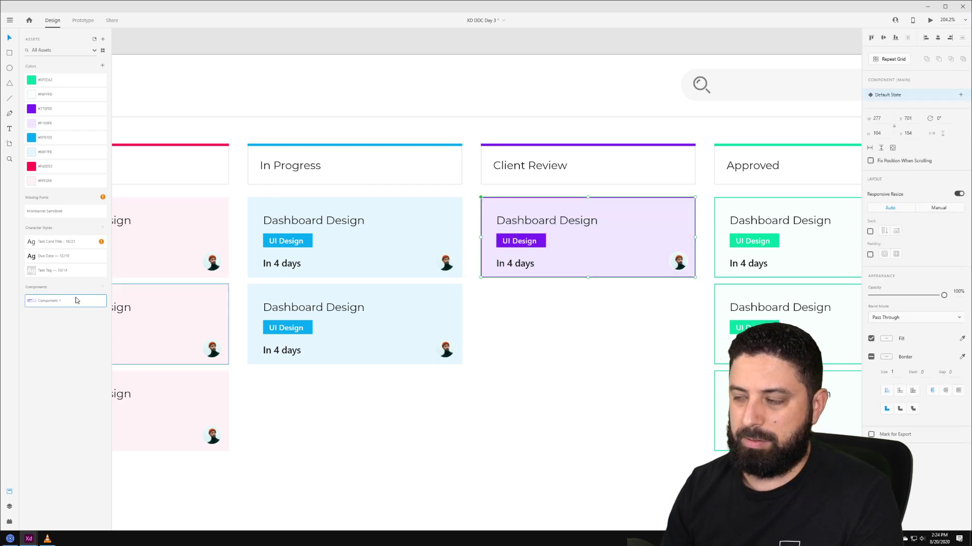
pyautogui.doubleClick(49, 301)
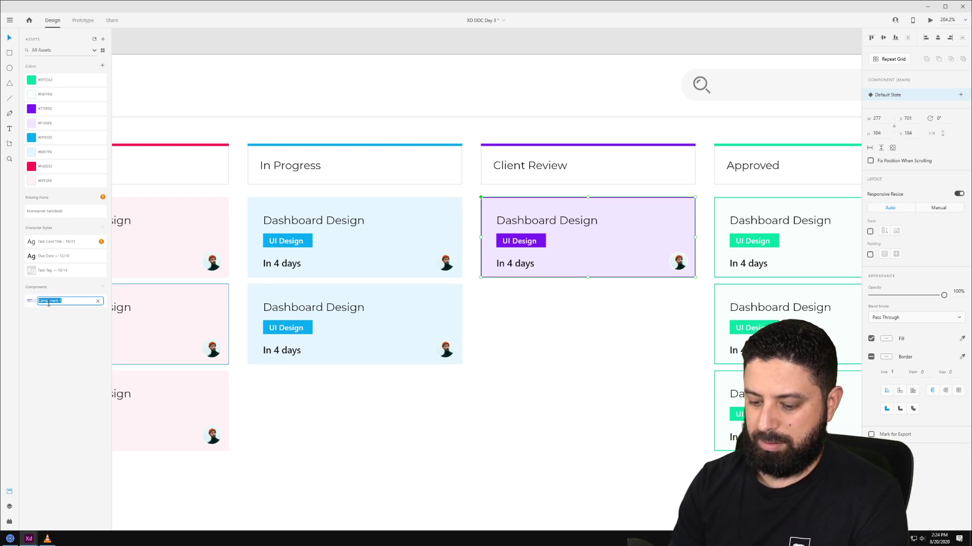
pyautogui.write('Client Review Card')
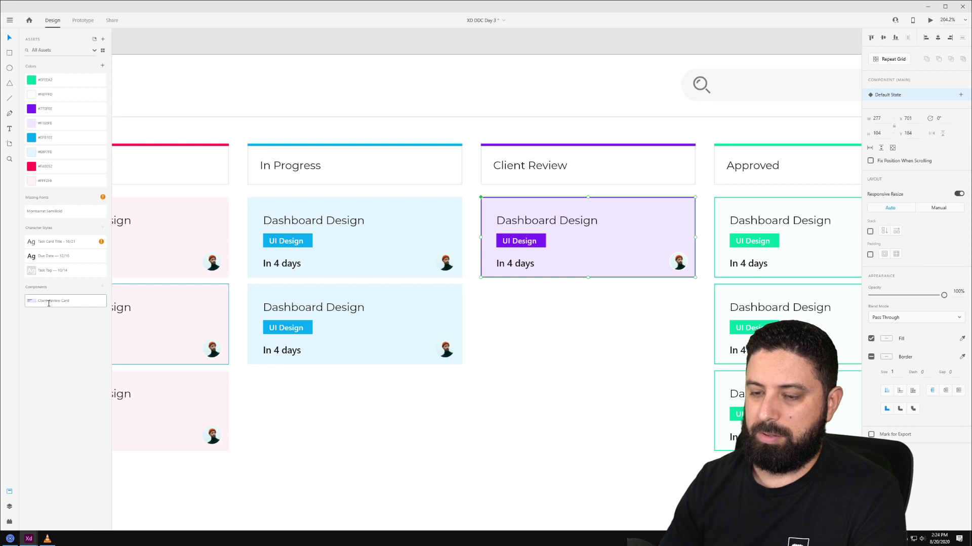
pyautogui.press('Return')
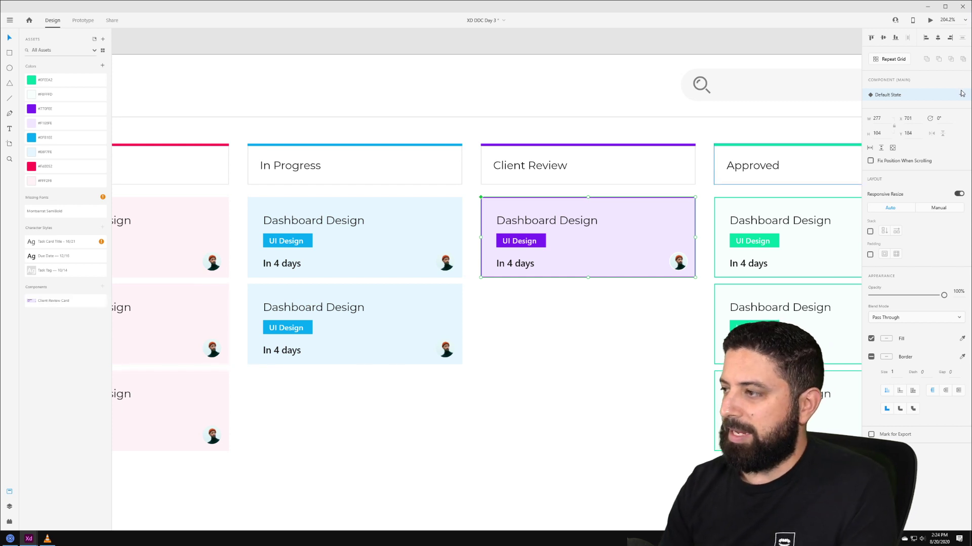
# Turn off the purple border on the card background in the component's Default State.
pyautogui.click(660, 326)
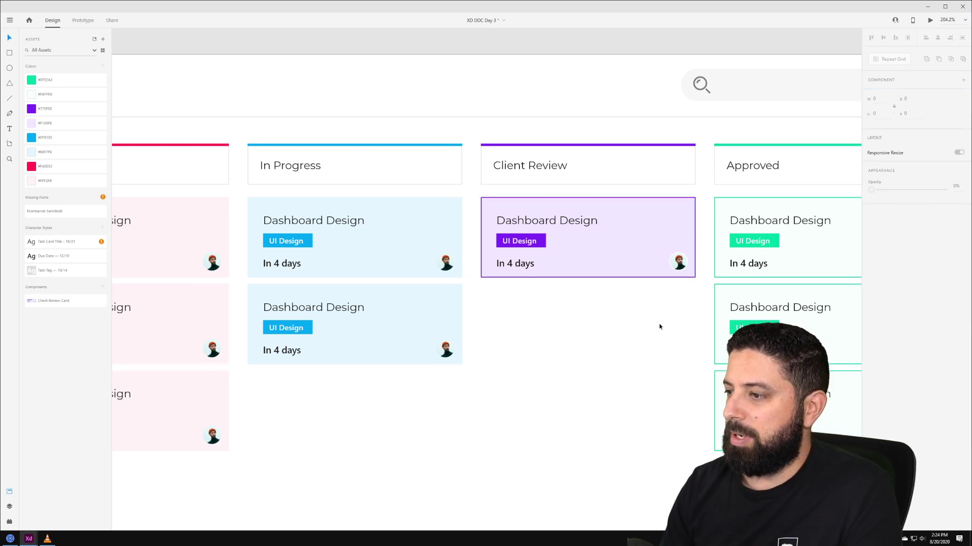
pyautogui.doubleClick(673, 241)
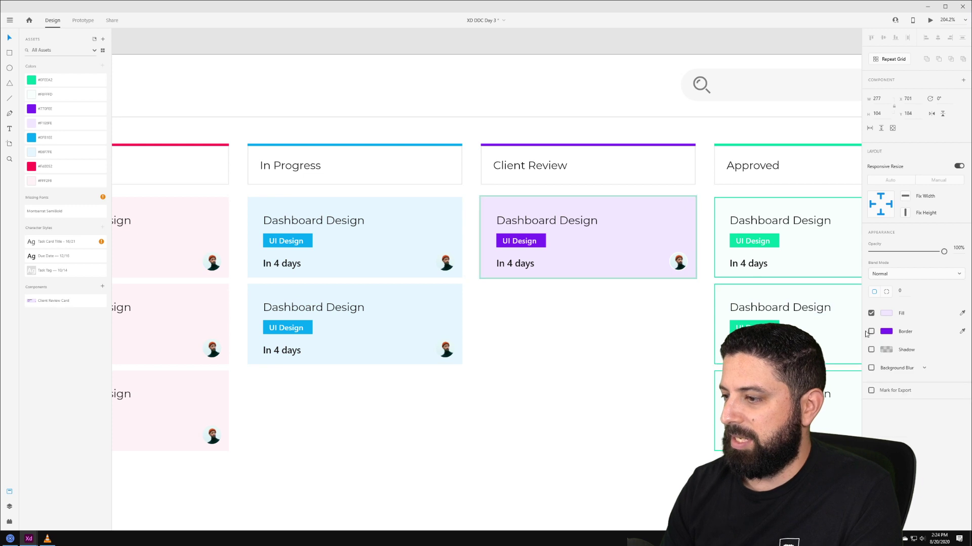
pyautogui.click(607, 315)
# Add a Hover State to the Client Review Card component.
pyautogui.click(637, 232)
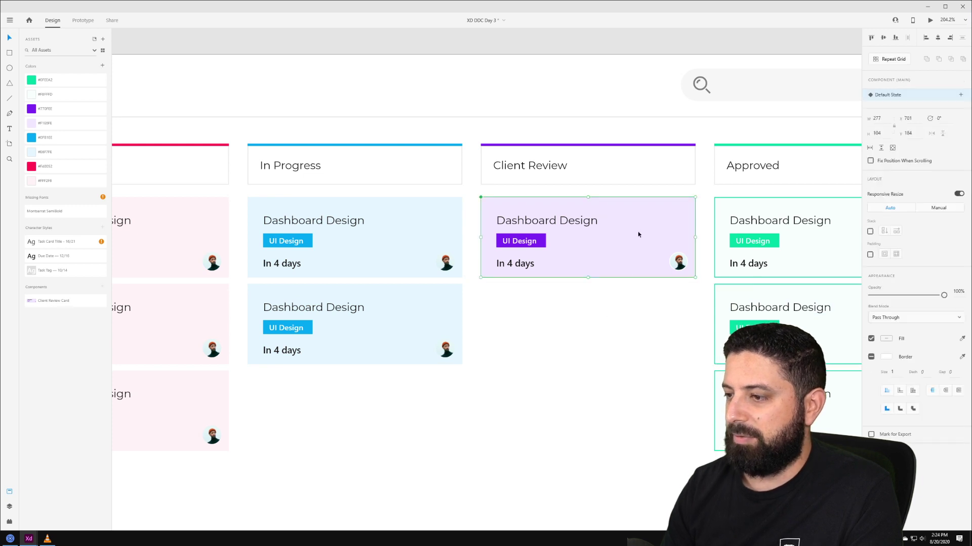
pyautogui.click(960, 94)
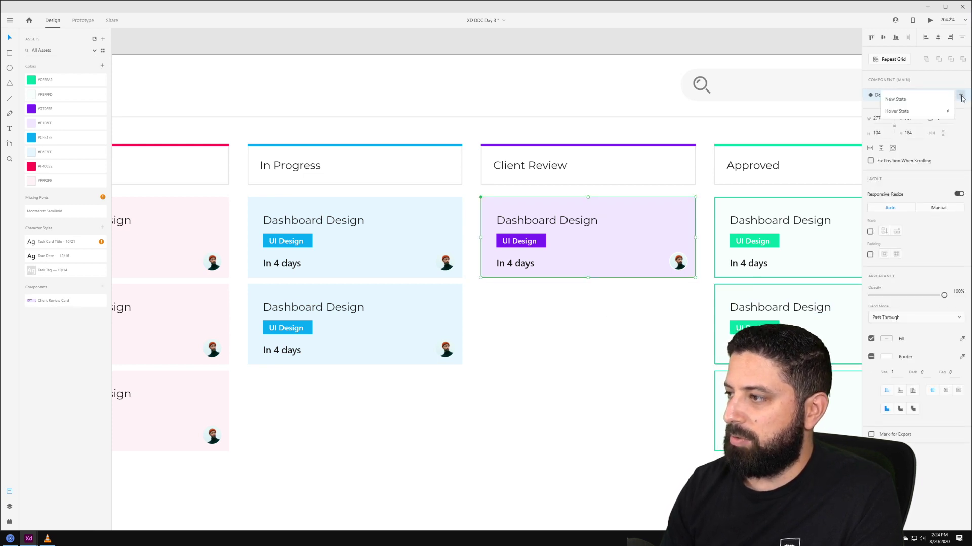
pyautogui.click(911, 111)
pyautogui.click(649, 306)
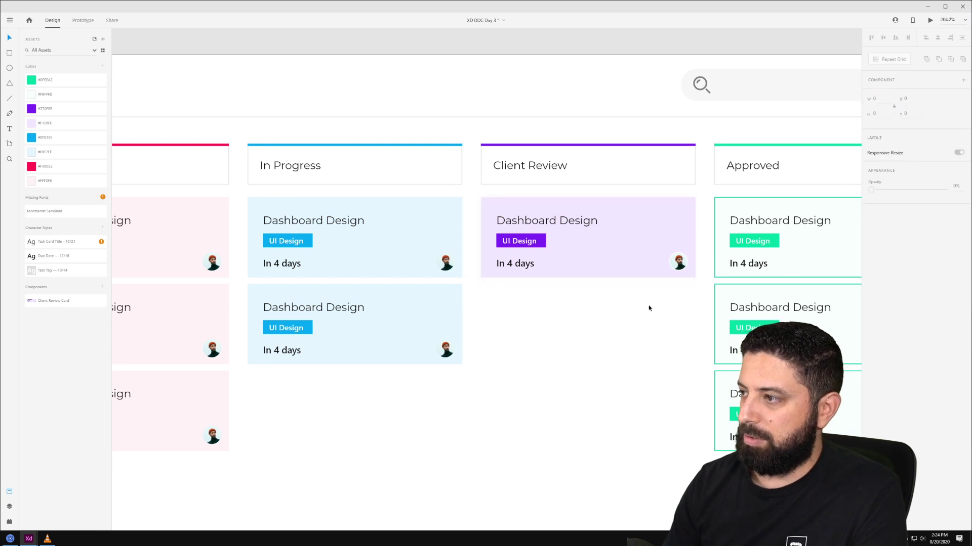
# Turn on the purple border of the card background in the Hover State, and switch the component back to its Default State.
pyautogui.click(655, 235)
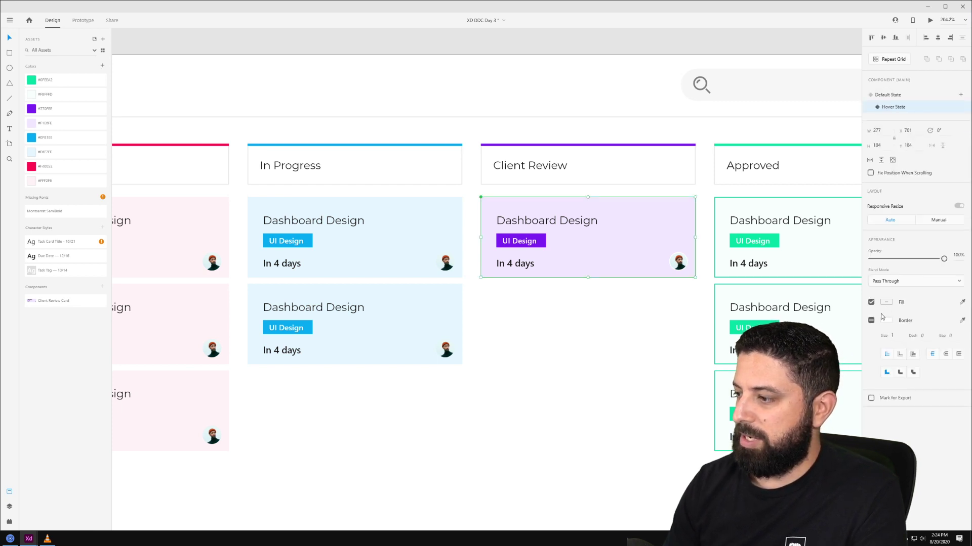
pyautogui.doubleClick(653, 254)
pyautogui.click(871, 332)
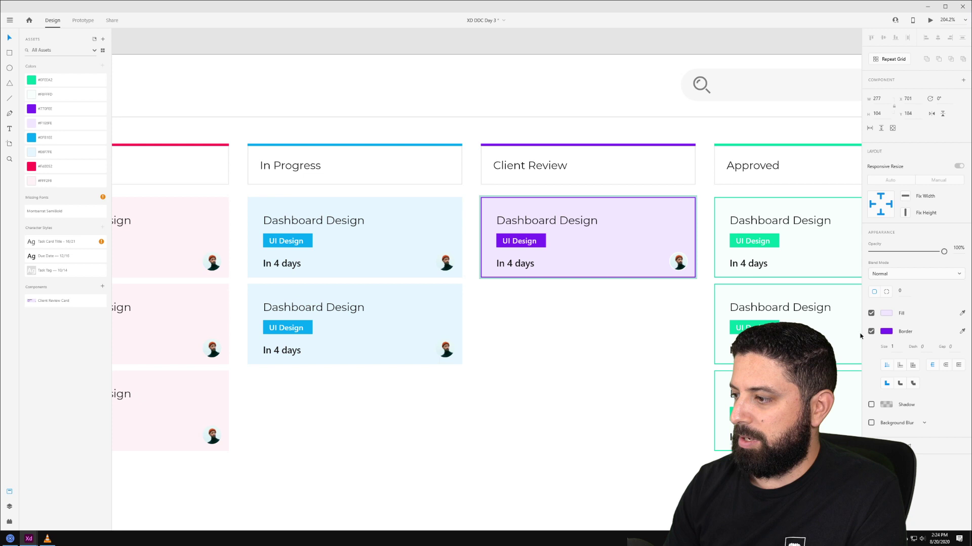
pyautogui.click(605, 338)
pyautogui.click(661, 243)
pyautogui.click(896, 95)
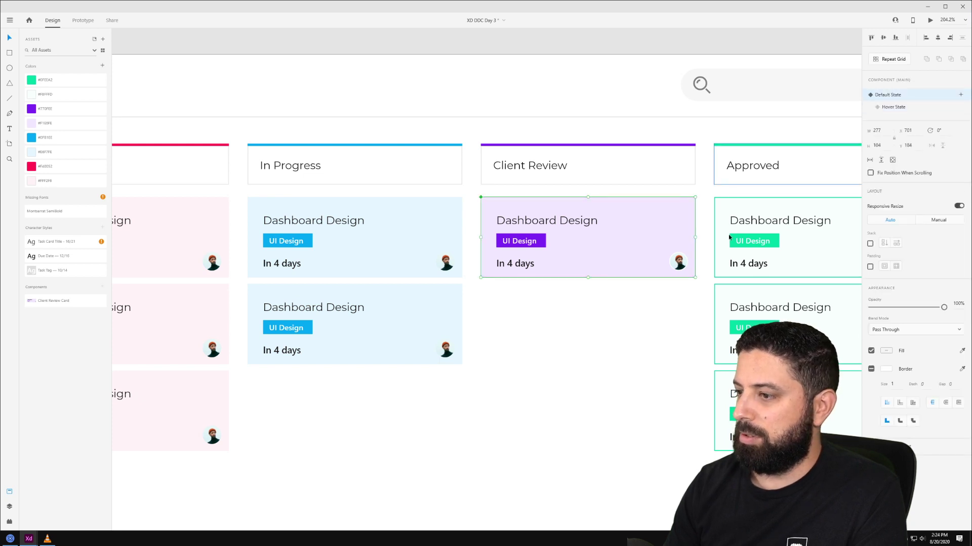
# Preview the board to test the Client Review card's hover effect, and close the preview.
pyautogui.click(930, 24)
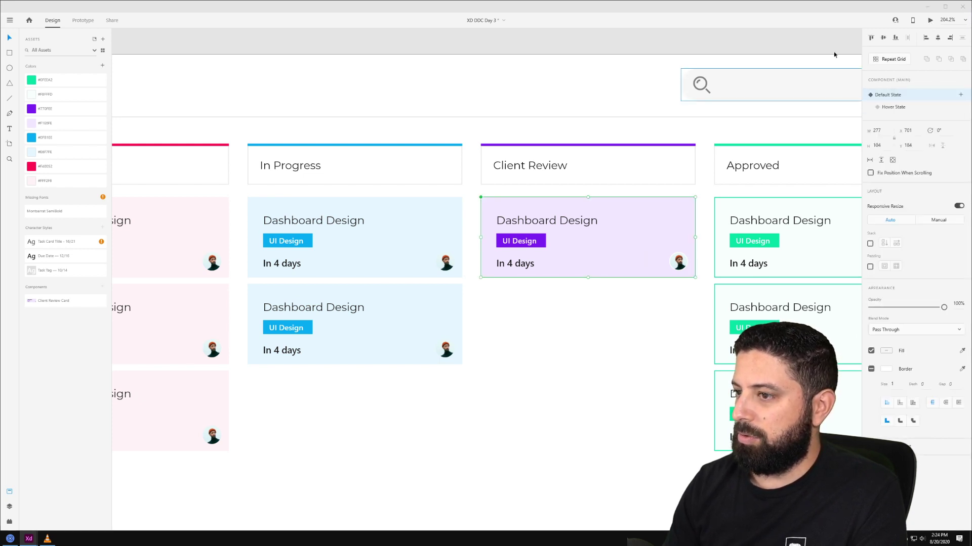
pyautogui.moveTo(38, 13); pyautogui.dragTo(515, 105)
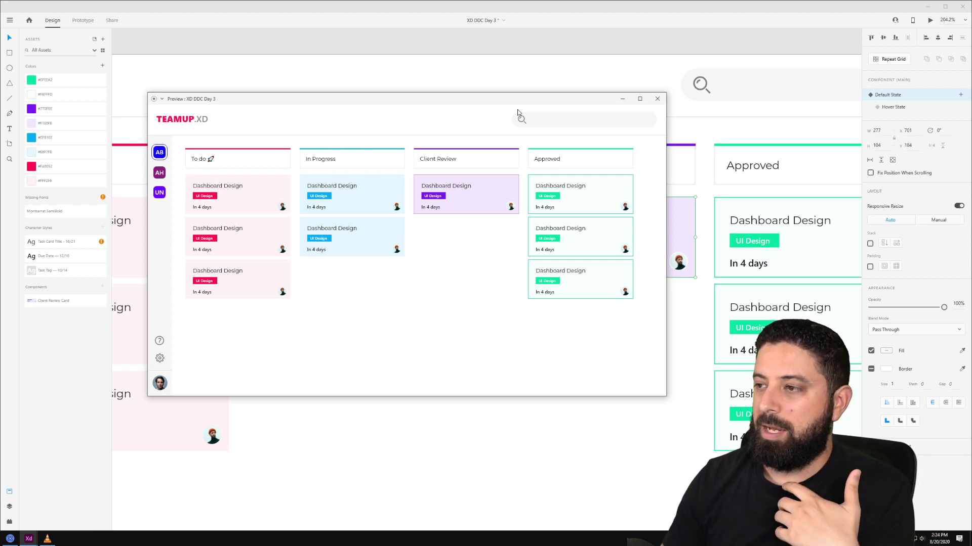
pyautogui.click(657, 99)
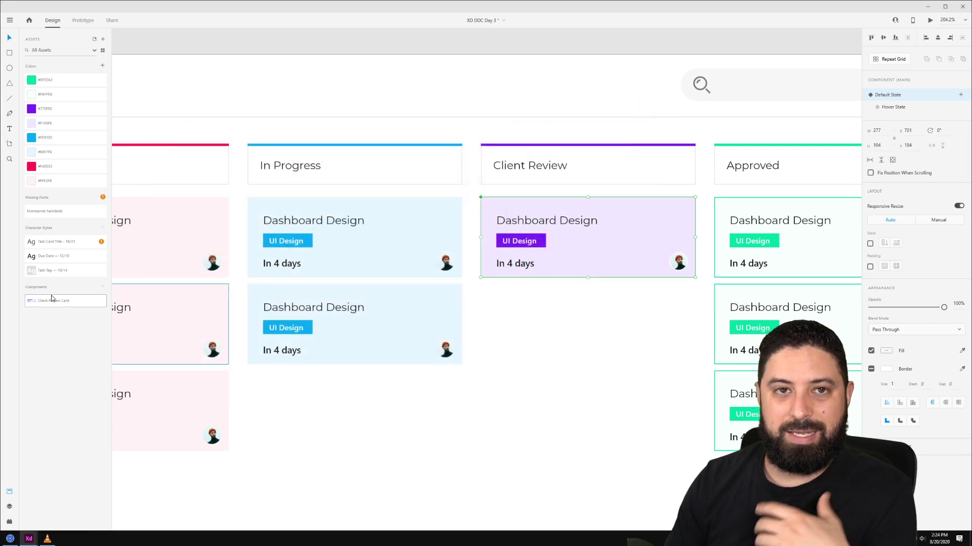